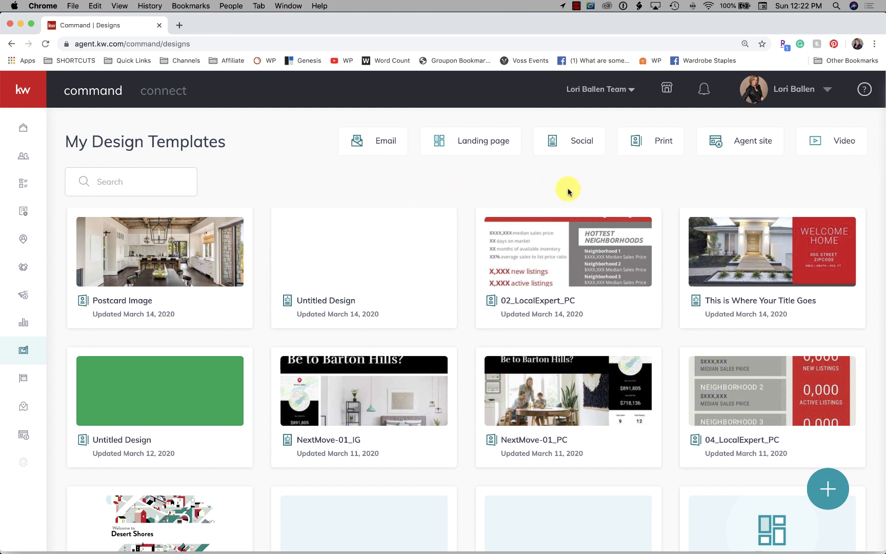
Start creating a new print design and continue to the template library.
left_click(828, 493)
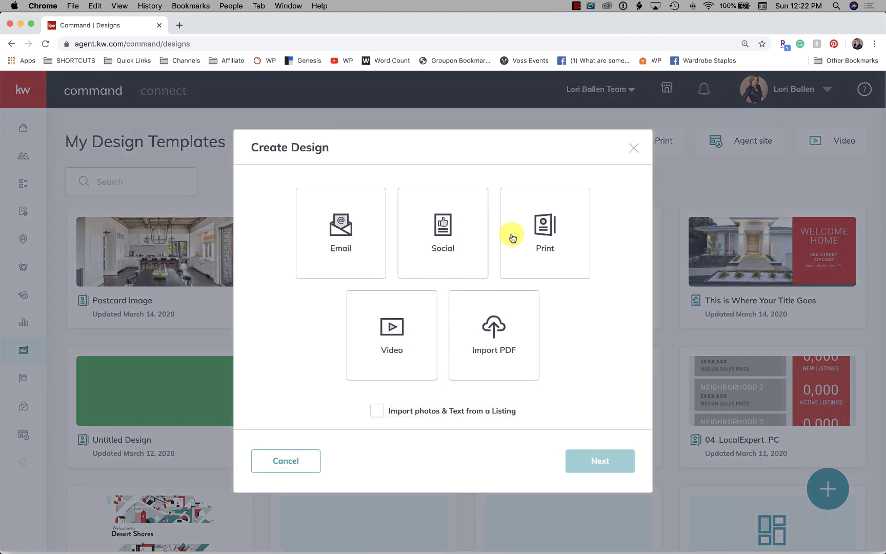
left_click(551, 238)
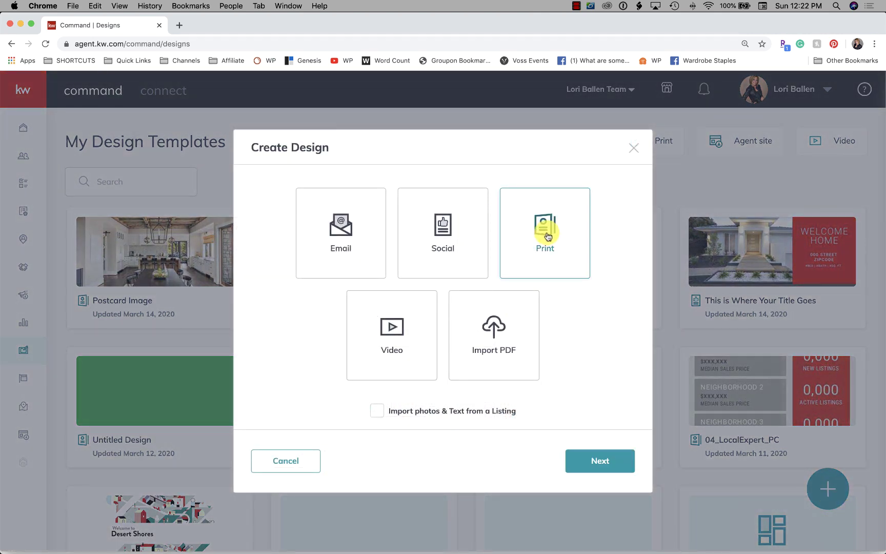
left_click(597, 461)
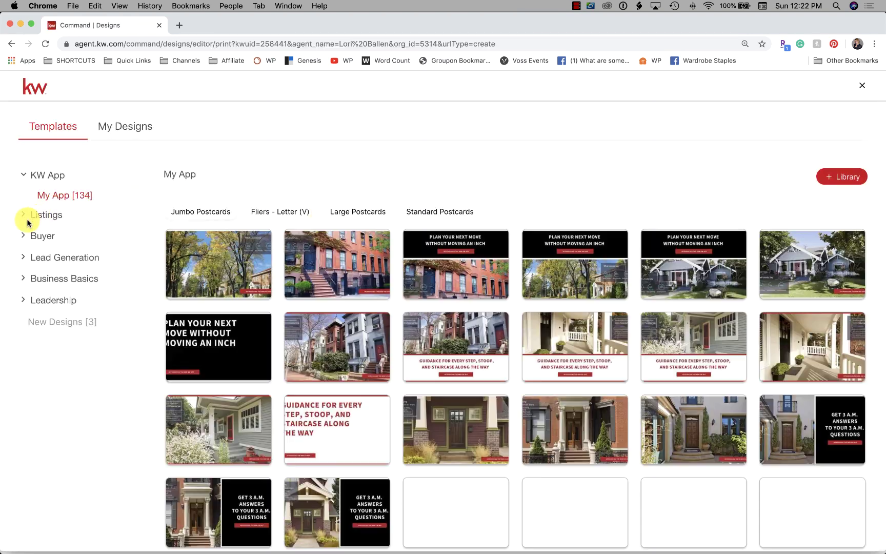
Browse the Listing Presentation templates under Listings and the Buyer Presentation templates under Buyer.
left_click(24, 217)
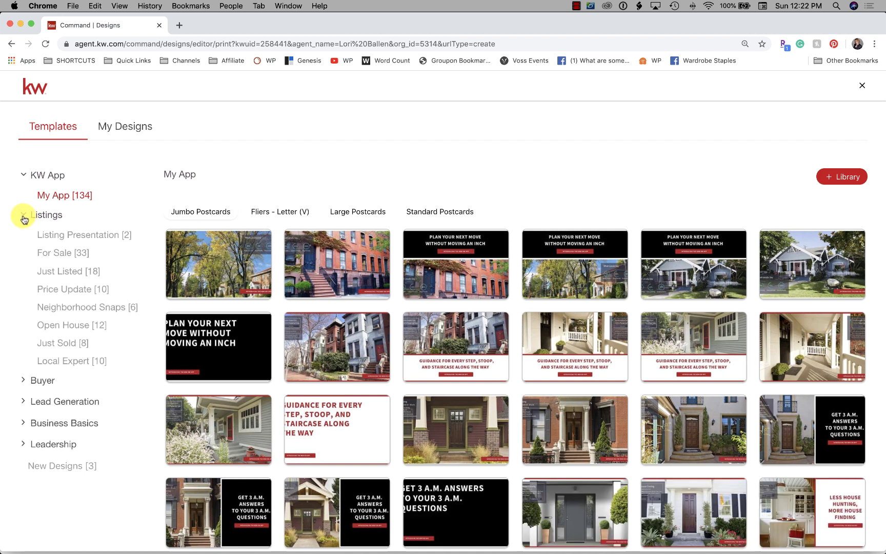
left_click(95, 235)
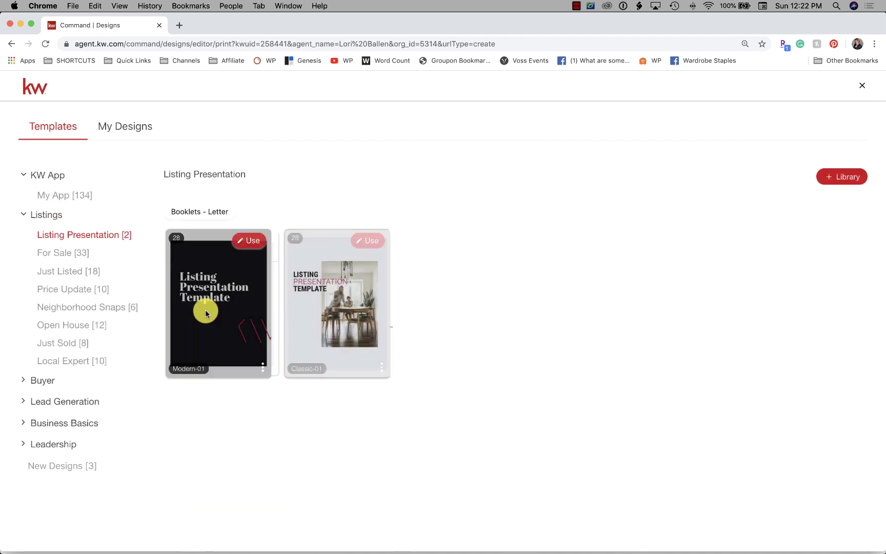
left_click(54, 381)
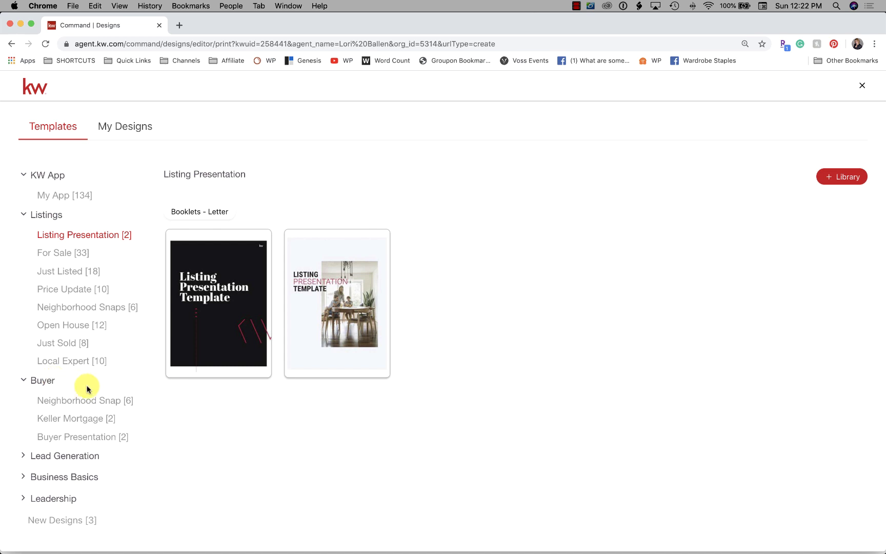
left_click(99, 437)
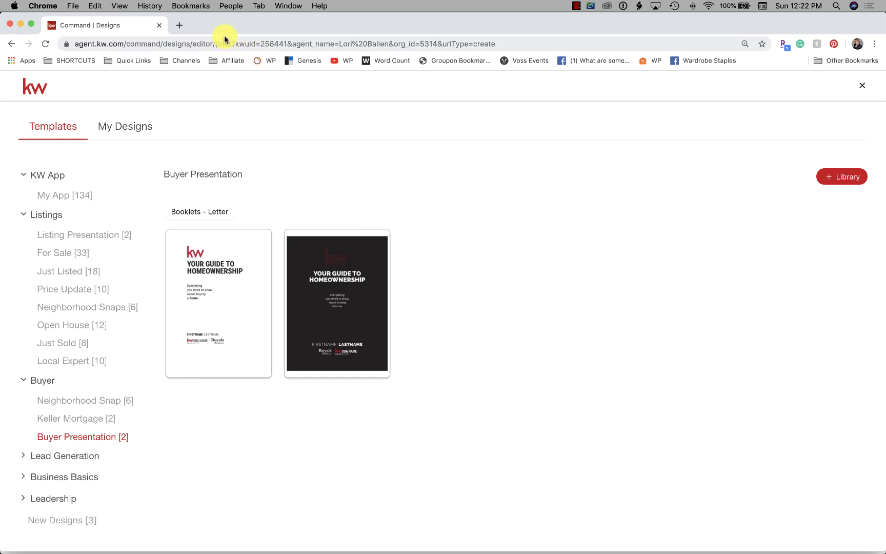
Load the Guide Builder page on agent.kw.com in a new browser tab and open the Buyer's Guide for editing.
left_click(179, 26)
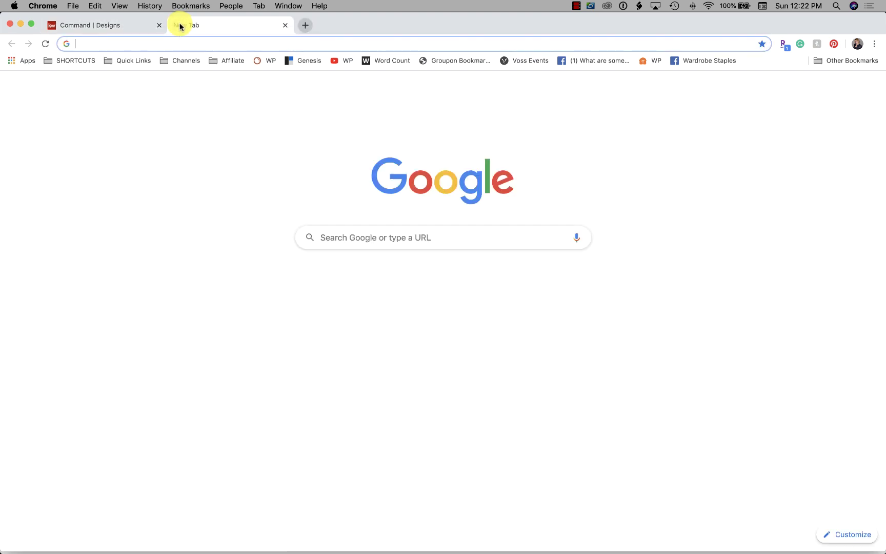
type("agent")
key("Return")
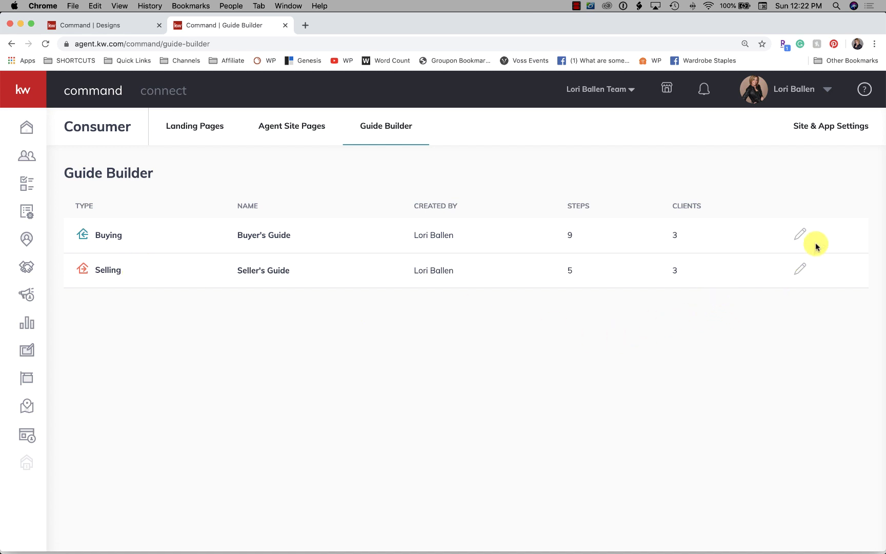
left_click(800, 239)
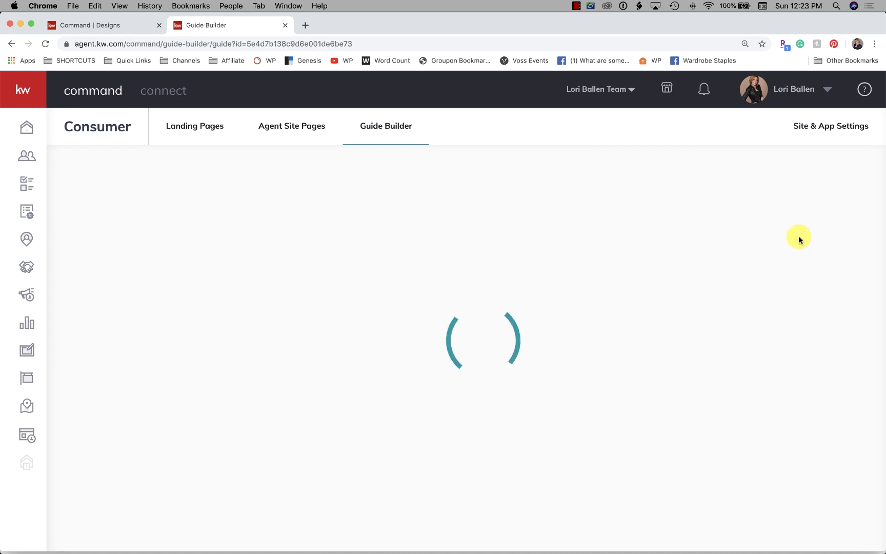
Review all the step cards in the Buyer's Guide, from Start Your Search through Close.
scroll(658, 317, "down", 3)
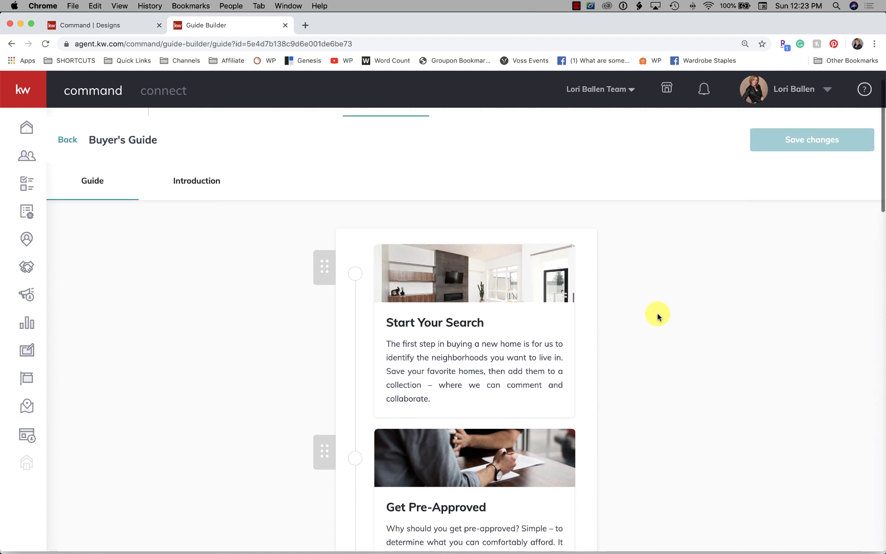
scroll(658, 317, "down", 1)
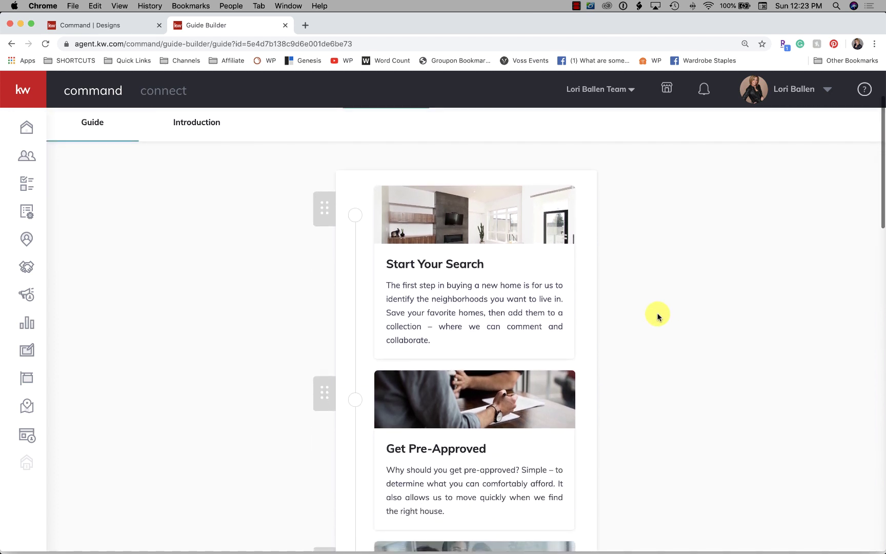
scroll(658, 317, "down", 10)
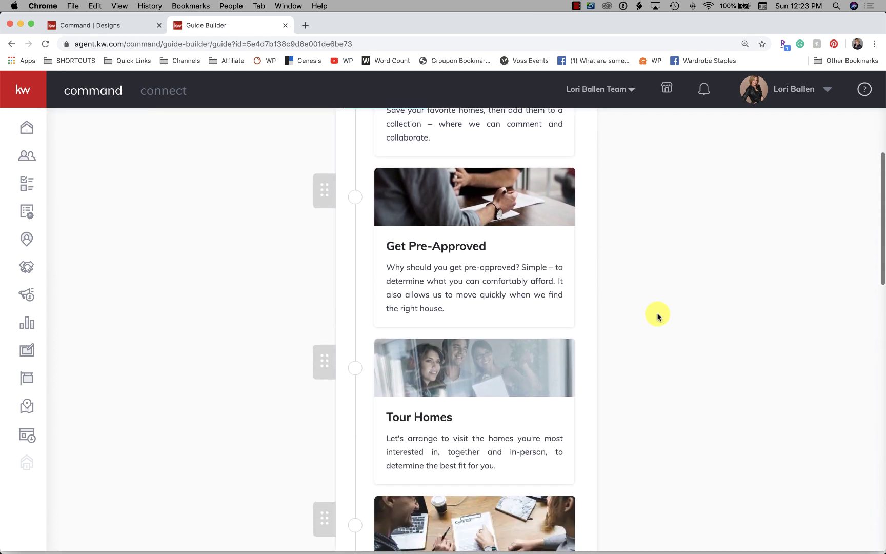
scroll(658, 317, "down", 15)
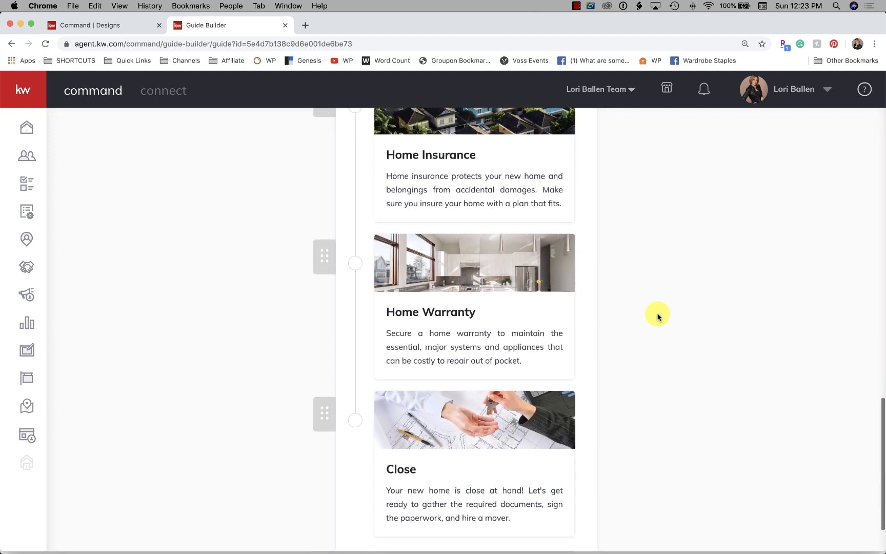
scroll(658, 317, "up", 5)
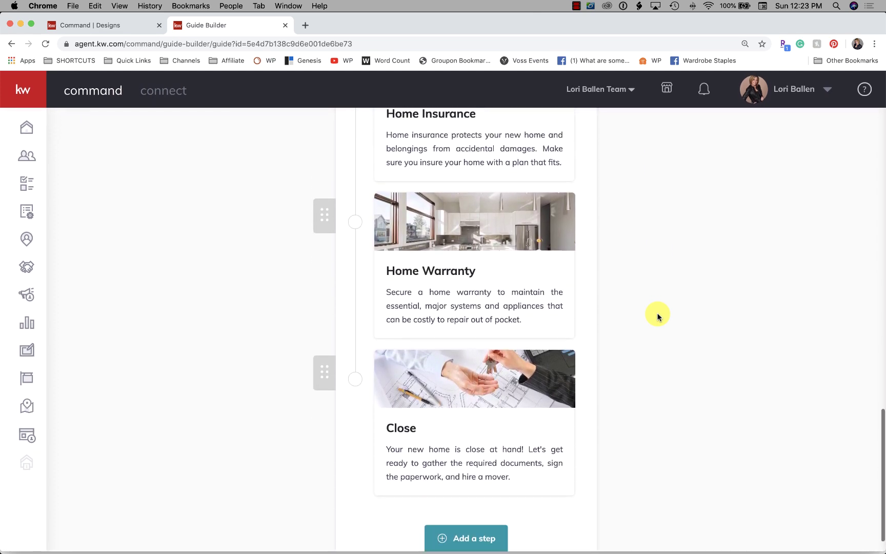
scroll(658, 317, "up", 3)
scroll(658, 317, "up", 3)
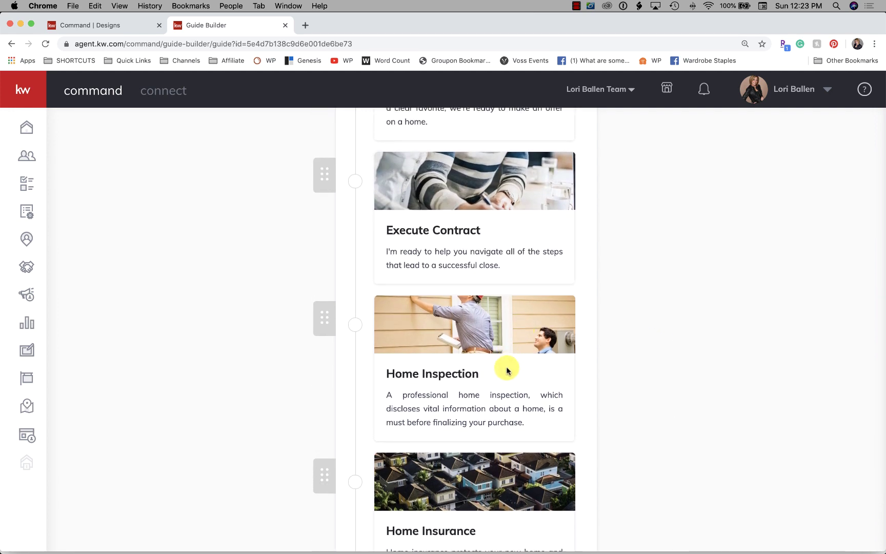
scroll(506, 368, "up", 2)
scroll(507, 368, "up", 2)
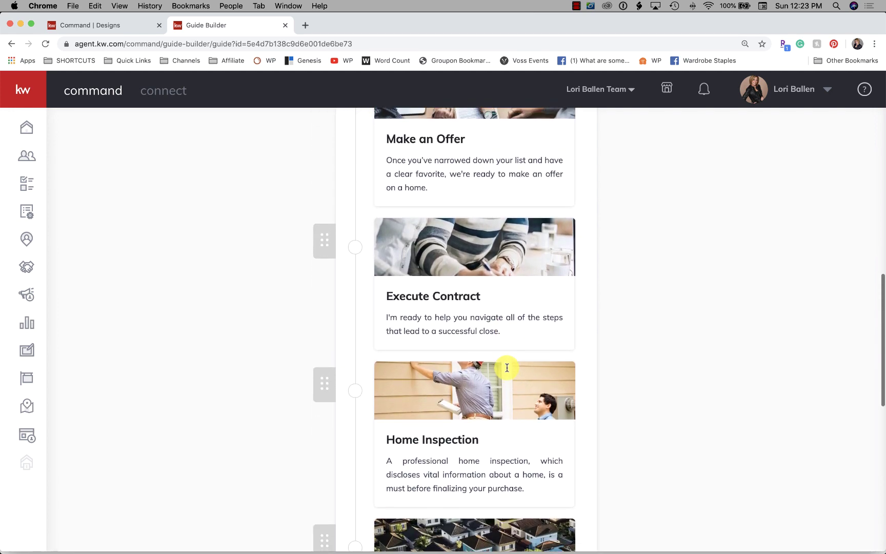
scroll(482, 290, "down", 1)
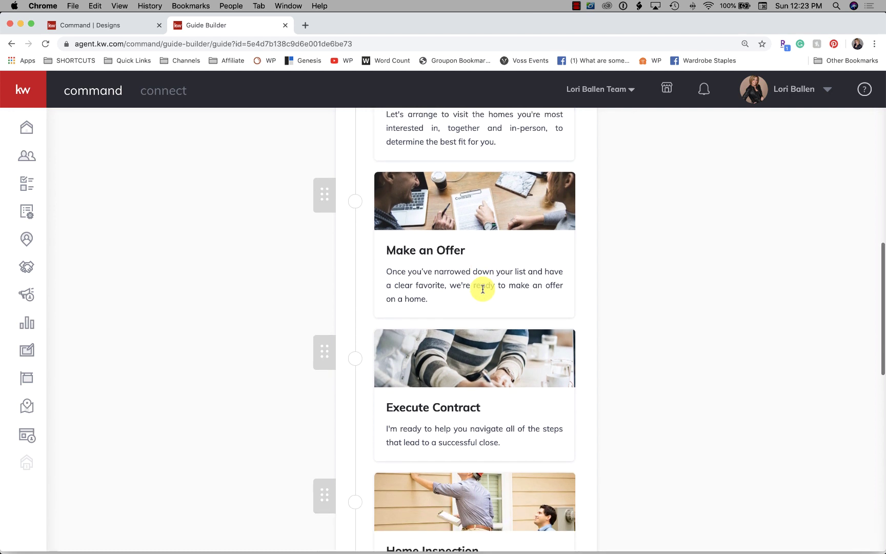
scroll(483, 290, "up", 2)
scroll(482, 290, "up", 3)
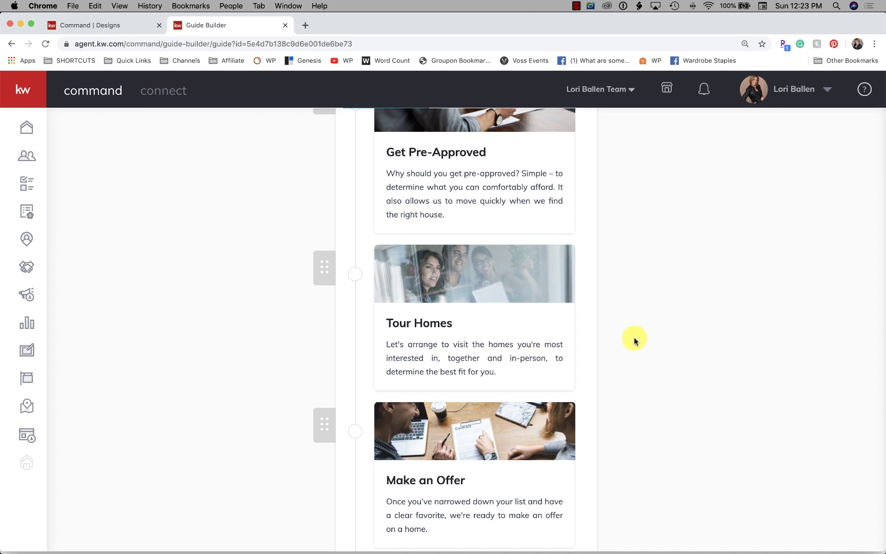
scroll(541, 307, "up", 7)
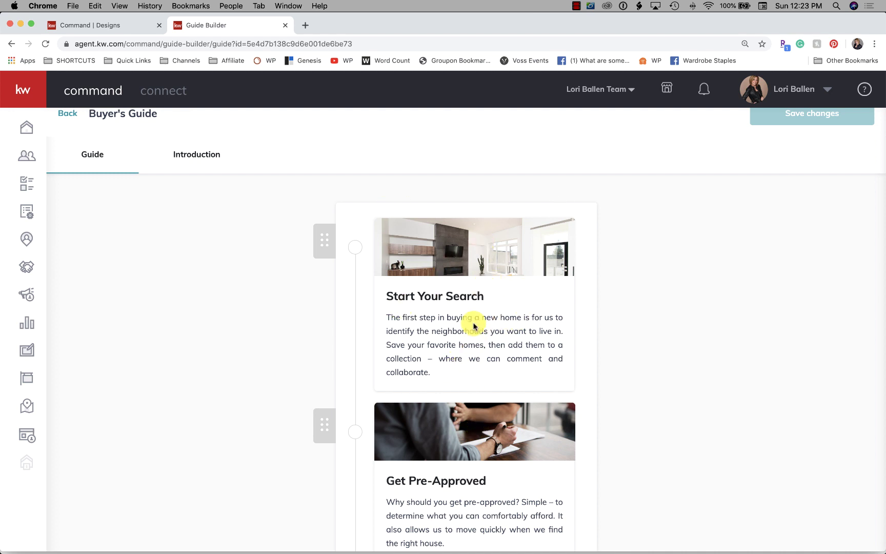
scroll(473, 326, "down", 7)
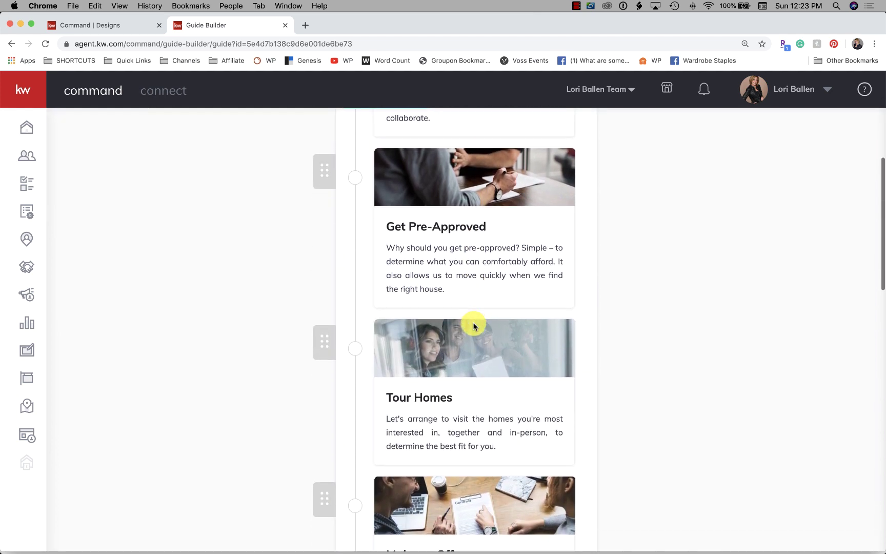
scroll(473, 323, "down", 10)
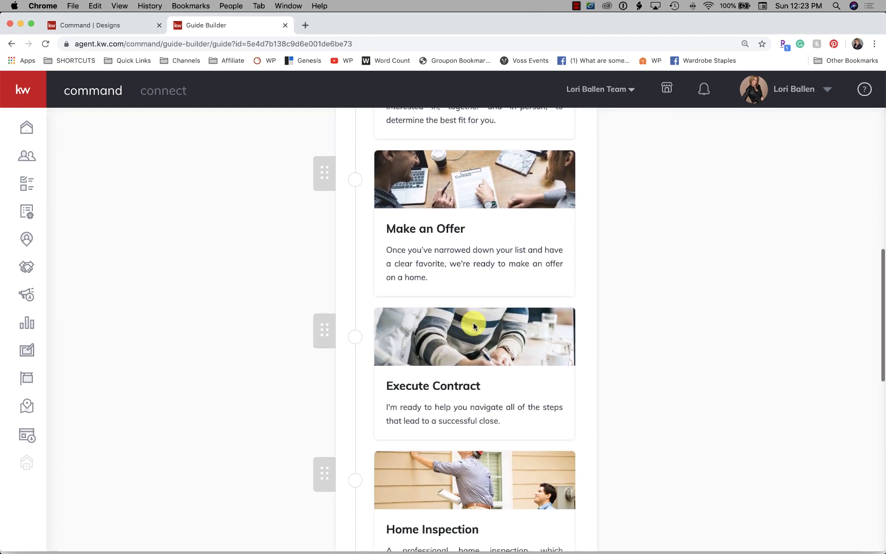
scroll(473, 326, "down", 7)
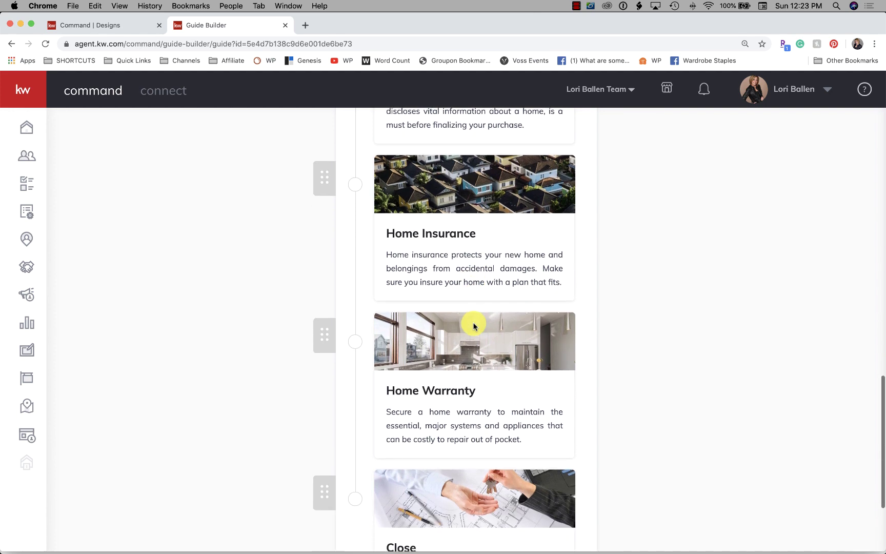
scroll(473, 326, "up", 5)
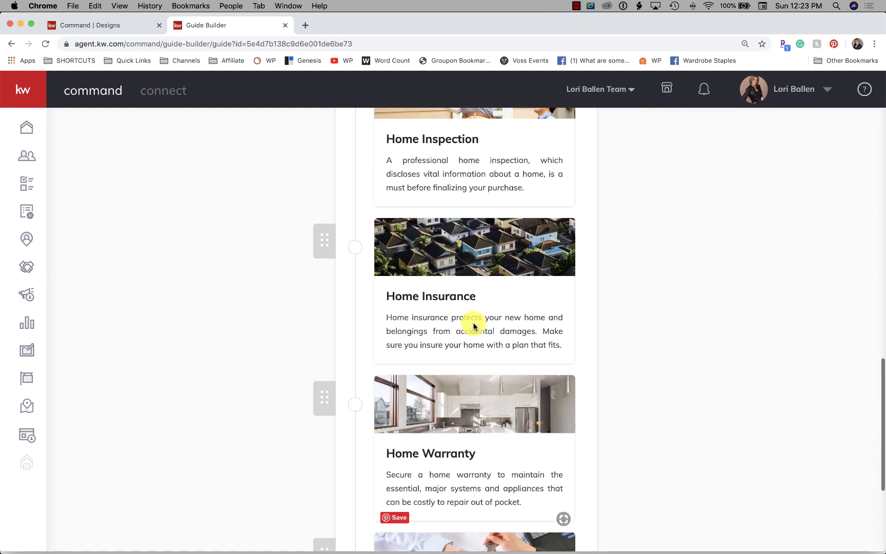
scroll(474, 326, "up", 9)
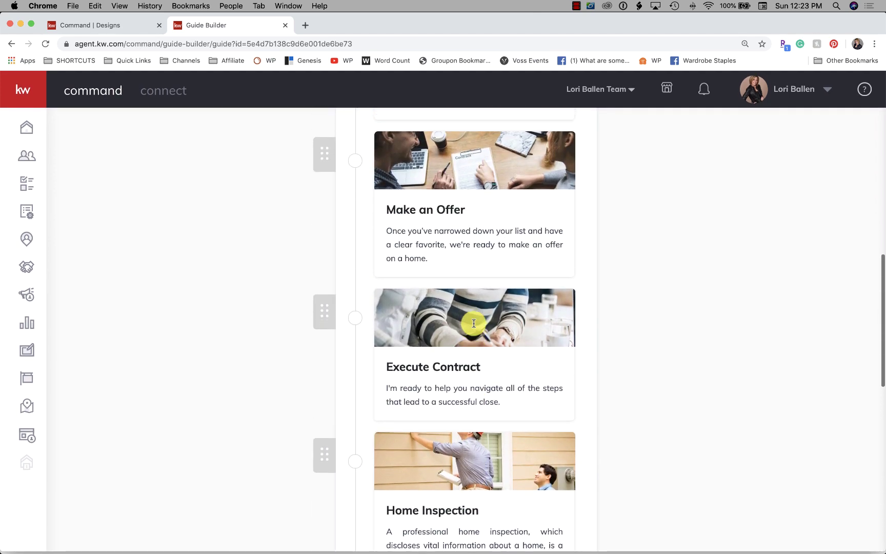
scroll(474, 326, "up", 5)
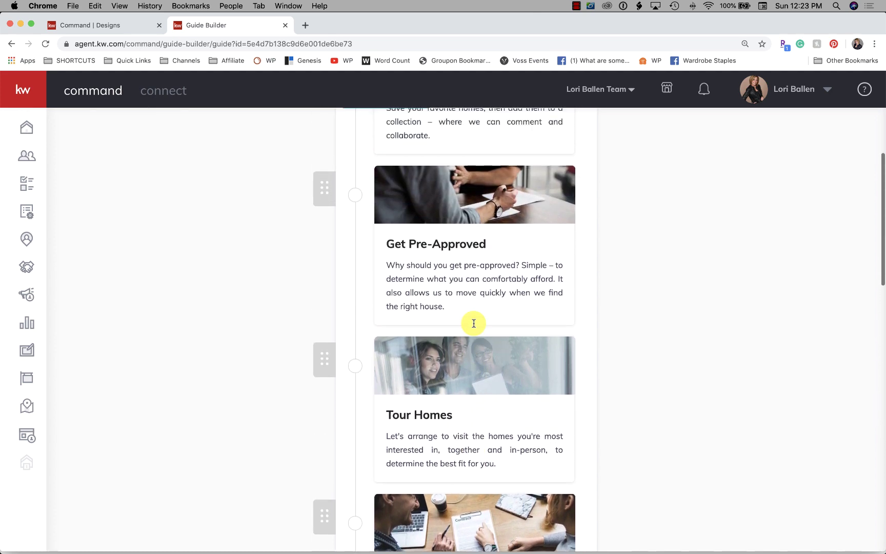
scroll(473, 323, "up", 3)
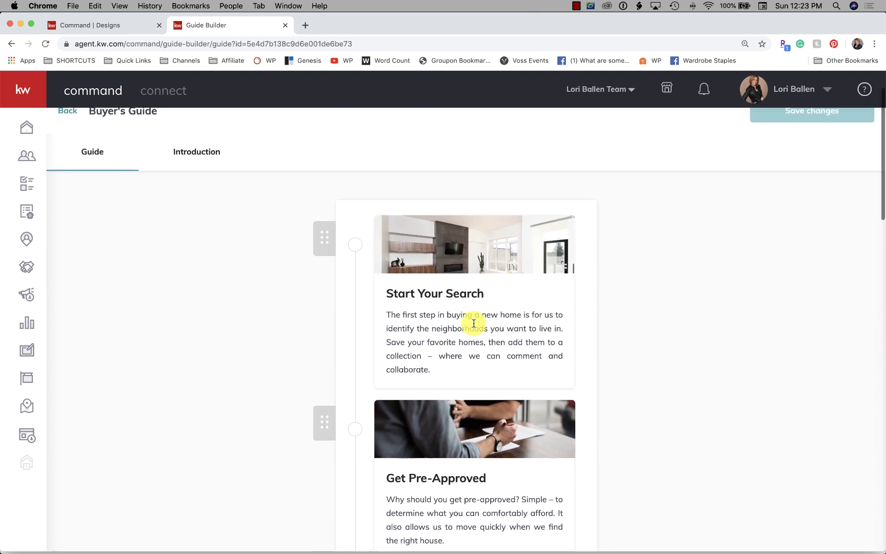
Move the Get Pre-Approved step above Start Your Search in the Buyer's Guide.
scroll(473, 323, "down", 1)
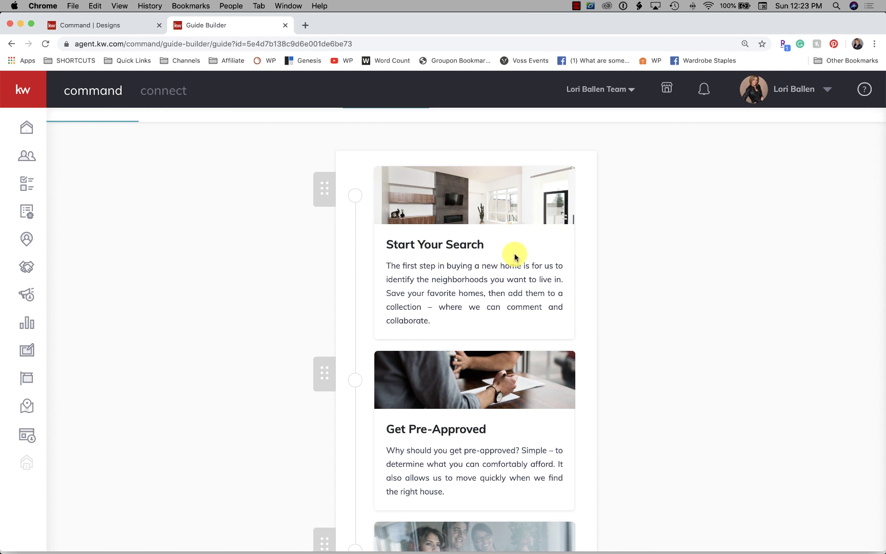
scroll(474, 303, "down", 2)
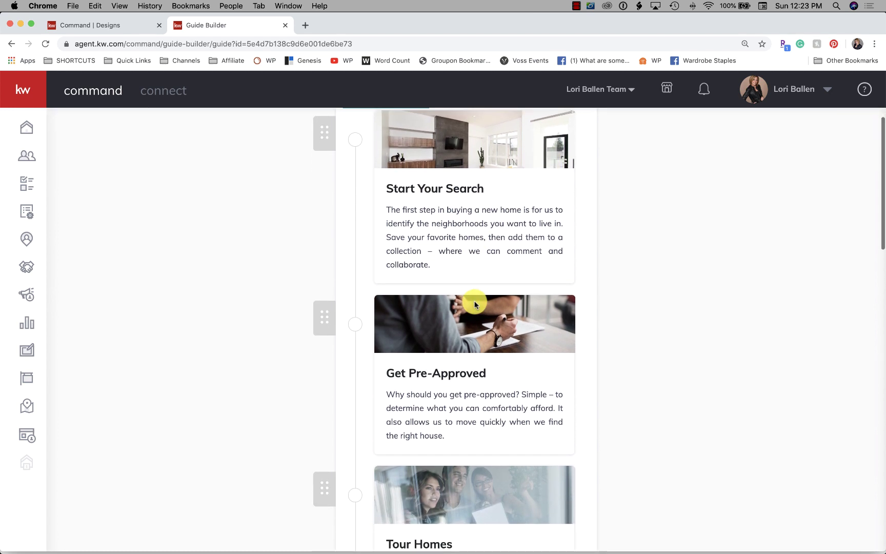
scroll(475, 303, "down", 1)
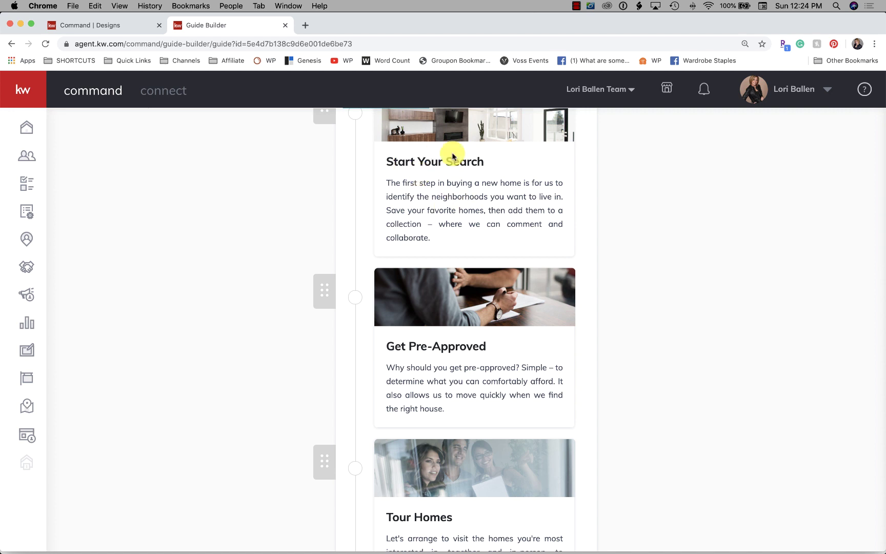
scroll(462, 209, "down", 4)
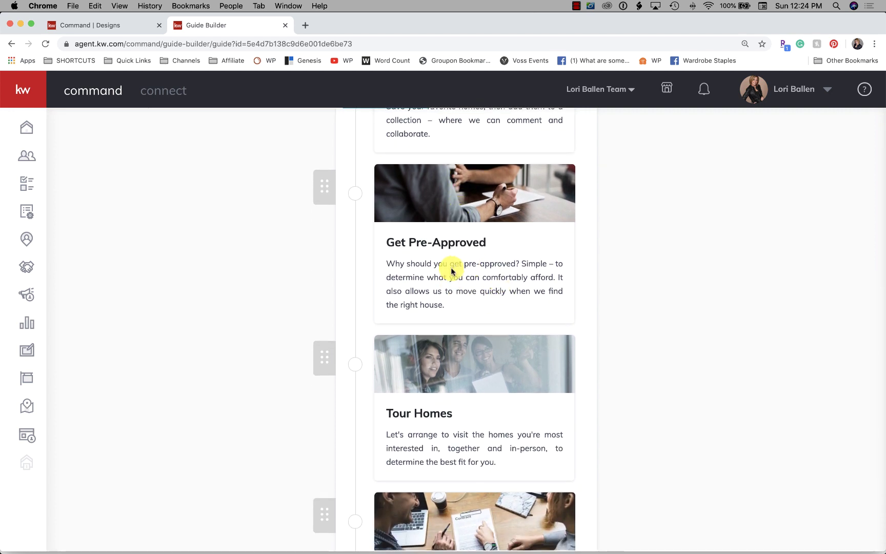
scroll(462, 251, "up", 5)
left_click_drag(326, 317, 322, 145)
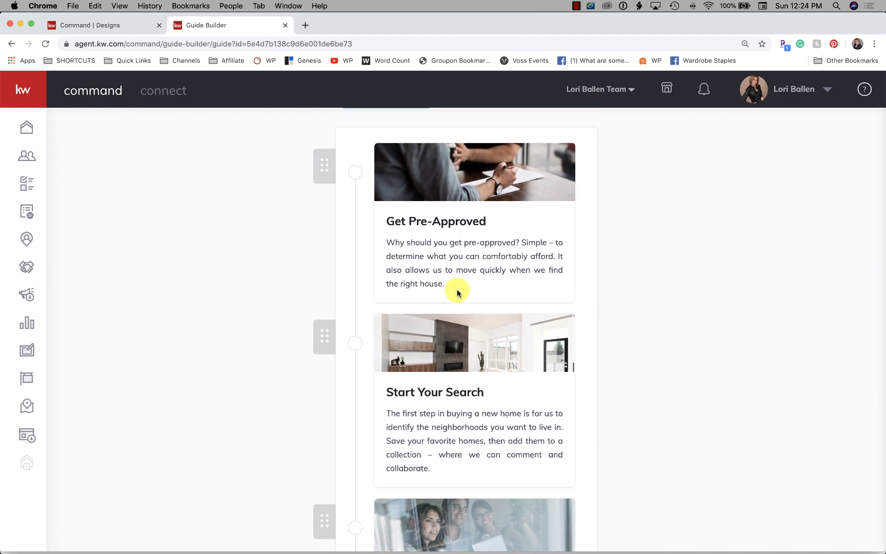
Check the order of the first steps in the Buyer's Guide, from Get Pre-Approved to Tour Homes.
scroll(547, 214, "up", 2)
scroll(526, 296, "down", 2)
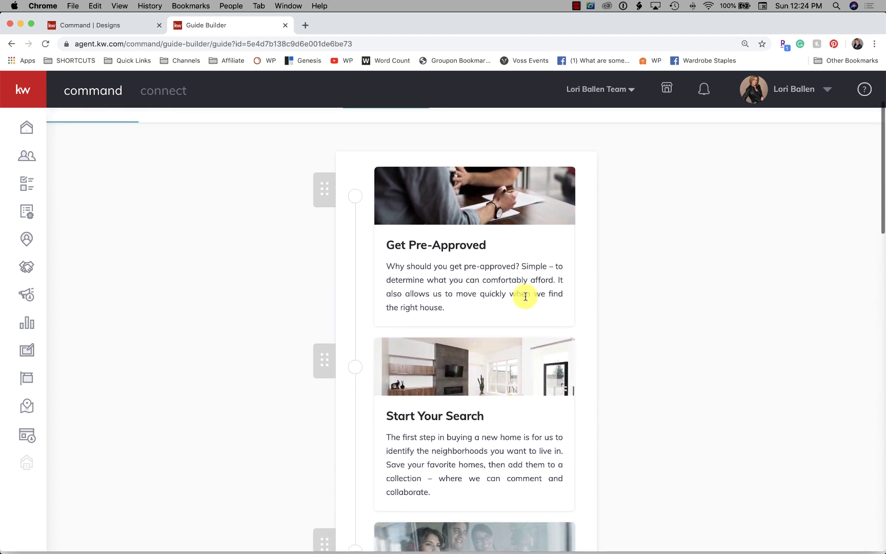
scroll(525, 297, "down", 1)
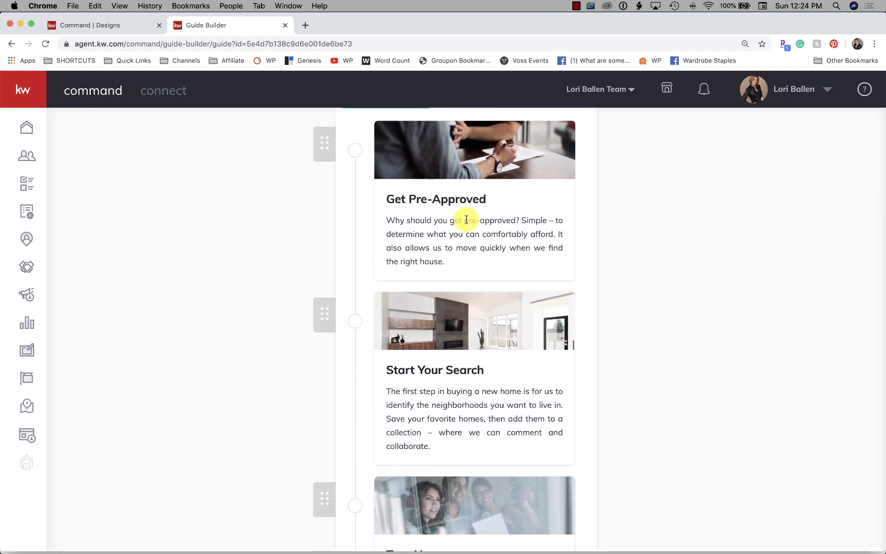
scroll(471, 222, "down", 5)
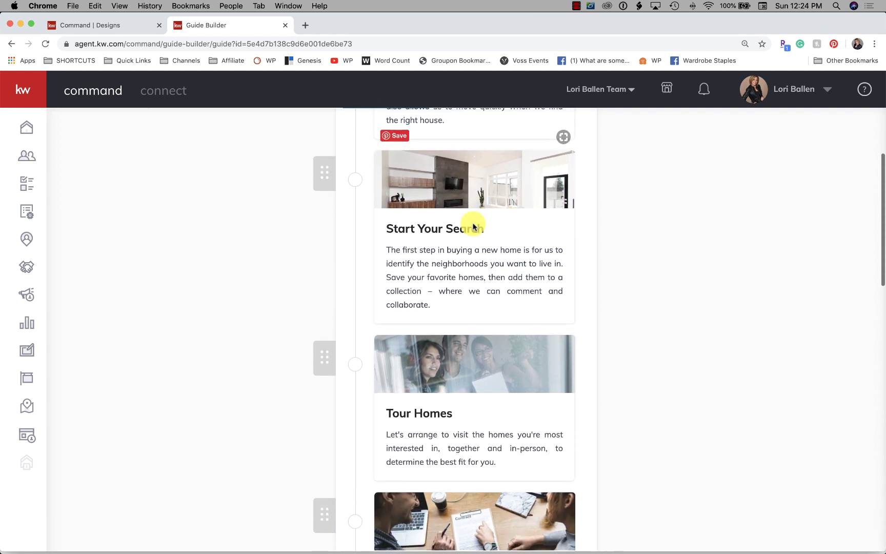
Review the Buyer's Guide step cards from Start Your Search through Home Insurance.
scroll(473, 224, "down", 1)
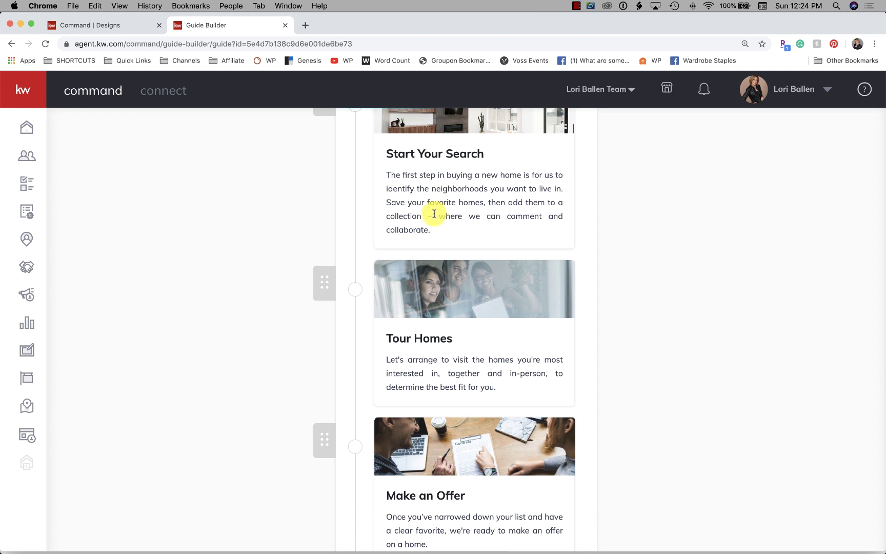
scroll(444, 198, "down", 2)
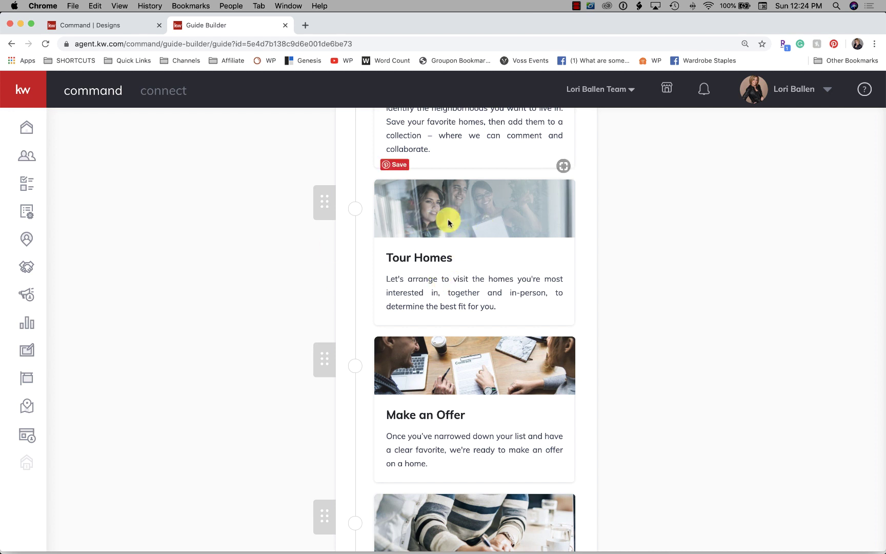
scroll(465, 272, "down", 3)
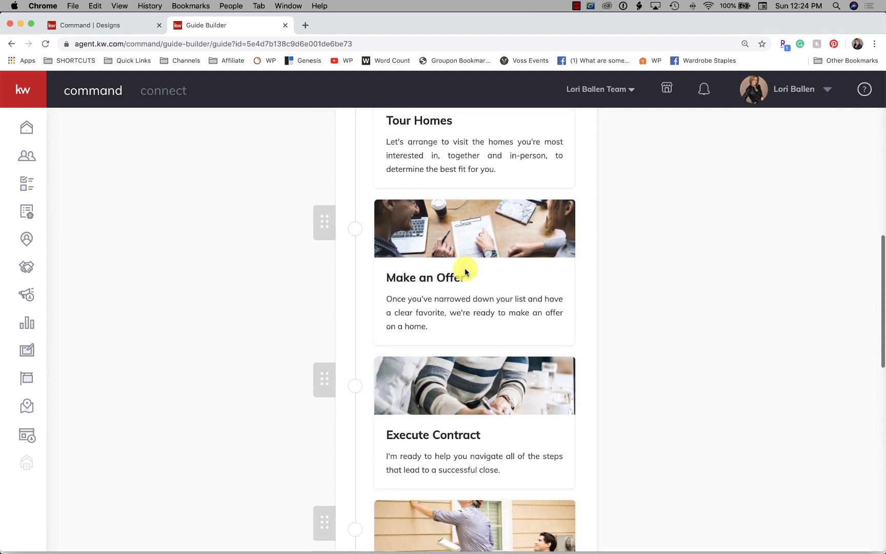
scroll(465, 272, "down", 2)
scroll(465, 270, "down", 1)
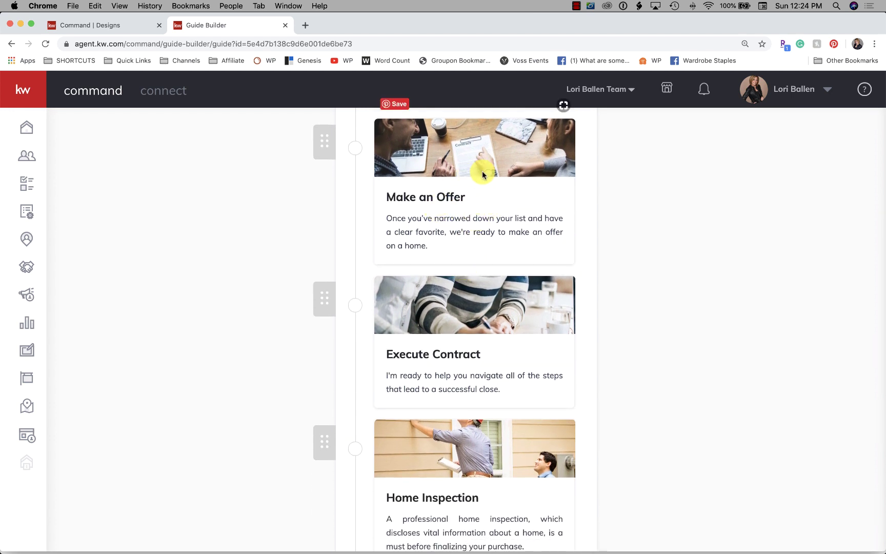
scroll(477, 210, "down", 5)
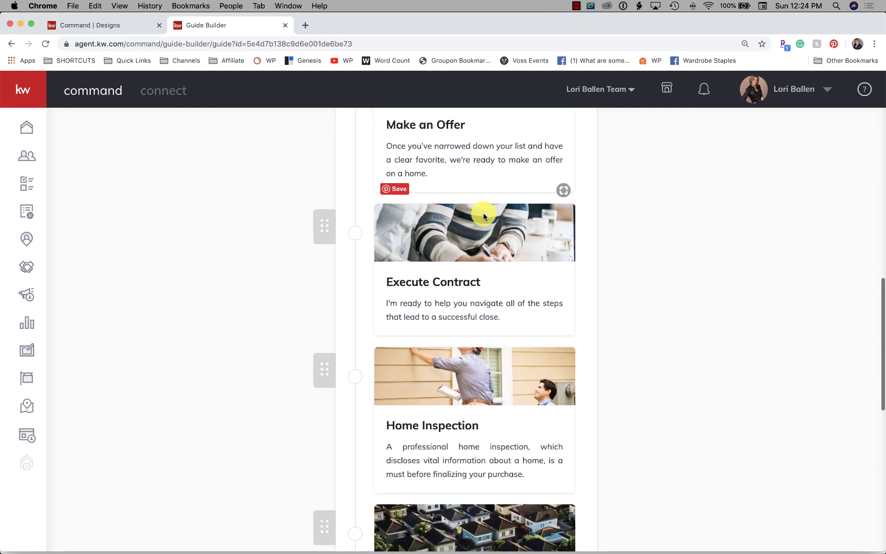
scroll(484, 216, "down", 1)
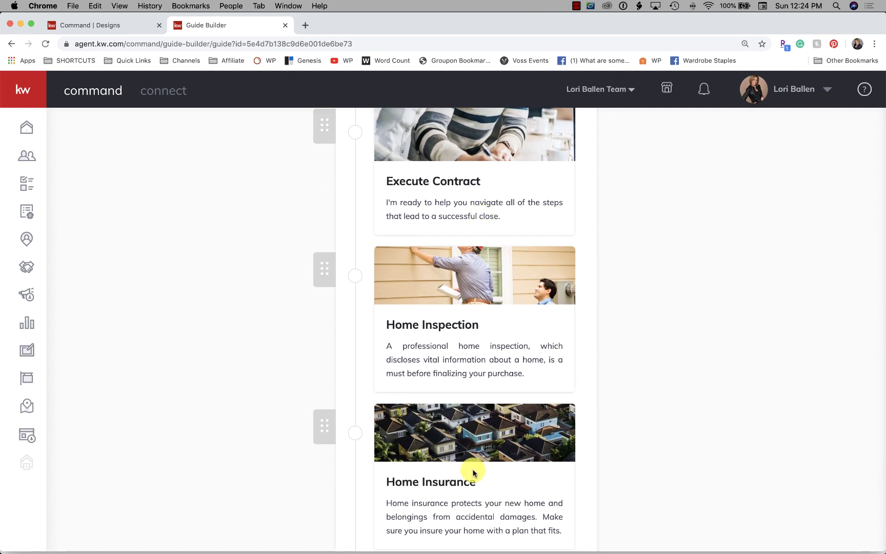
Open the white Your Guide to Homeownership booklet template in Designs and add its Buyer Consult instructions page to the design.
left_click(134, 26)
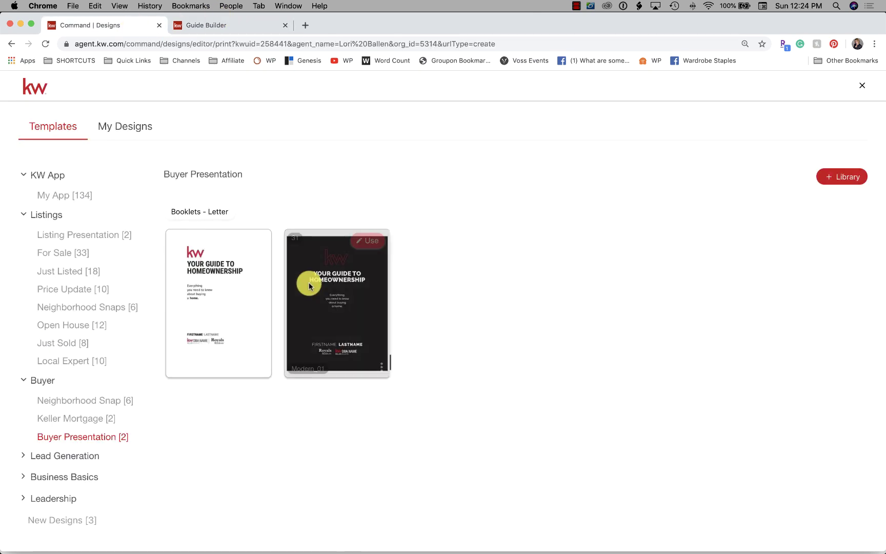
mouse_move(213, 293)
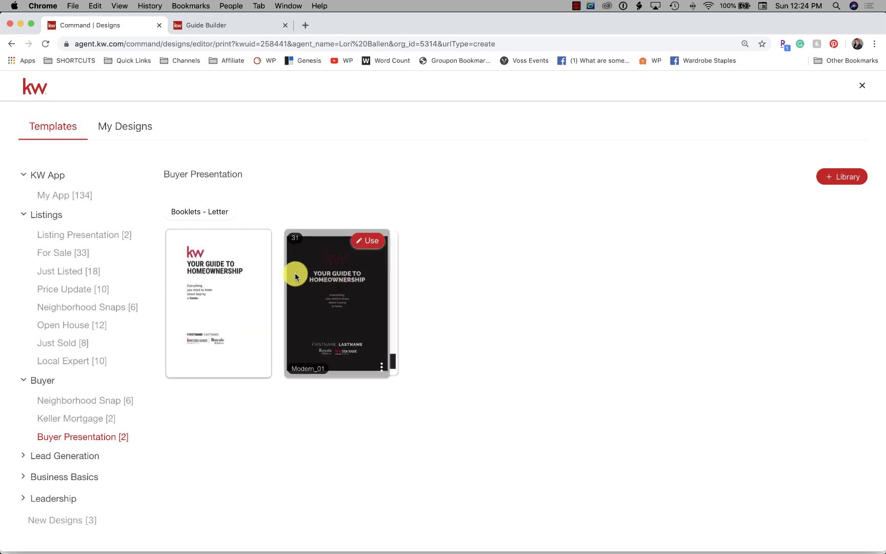
left_click(255, 240)
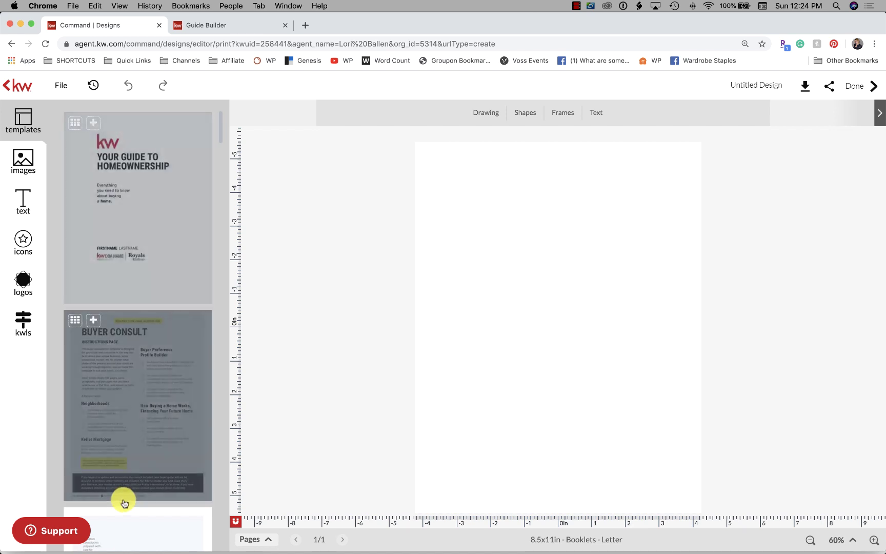
mouse_move(123, 258)
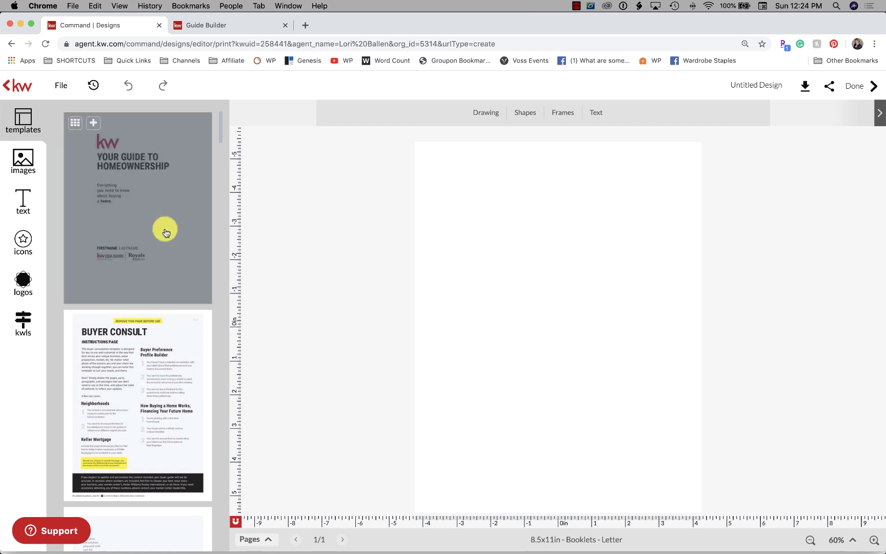
left_click(120, 350)
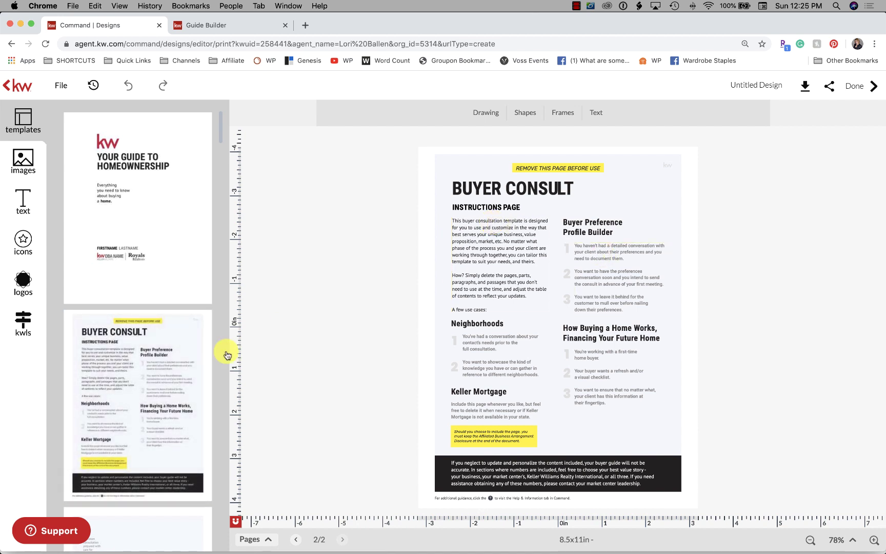
Add the Table of Contents page to the design and browse the template pages through Build Your Preference Profile.
scroll(200, 360, "down", 5)
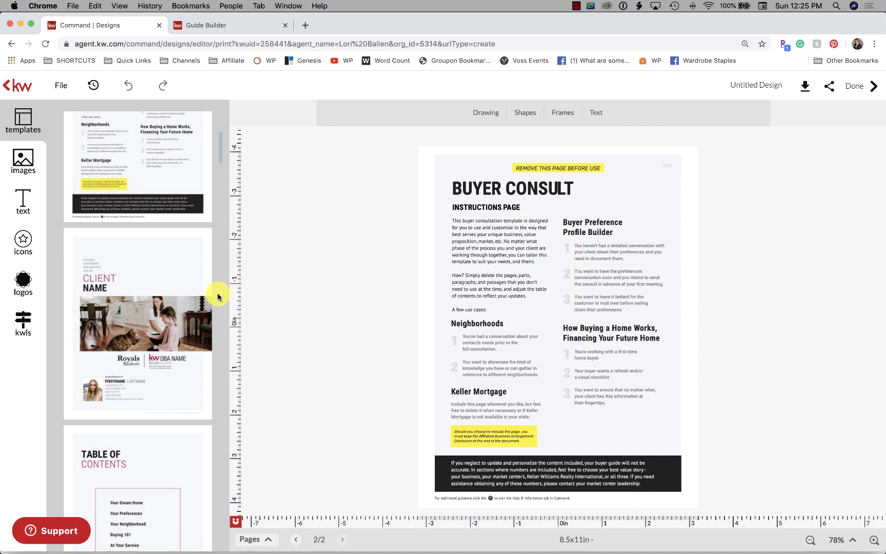
mouse_move(208, 307)
scroll(189, 350, "down", 5)
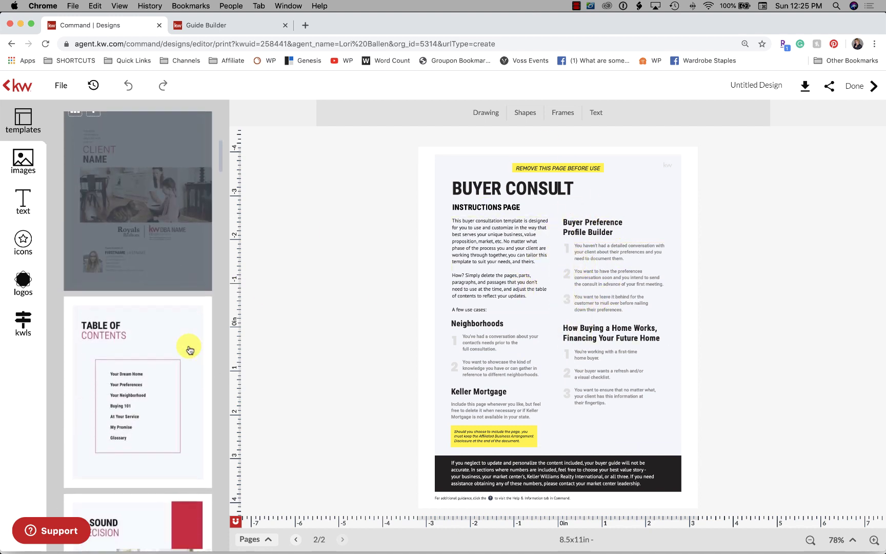
left_click(175, 342)
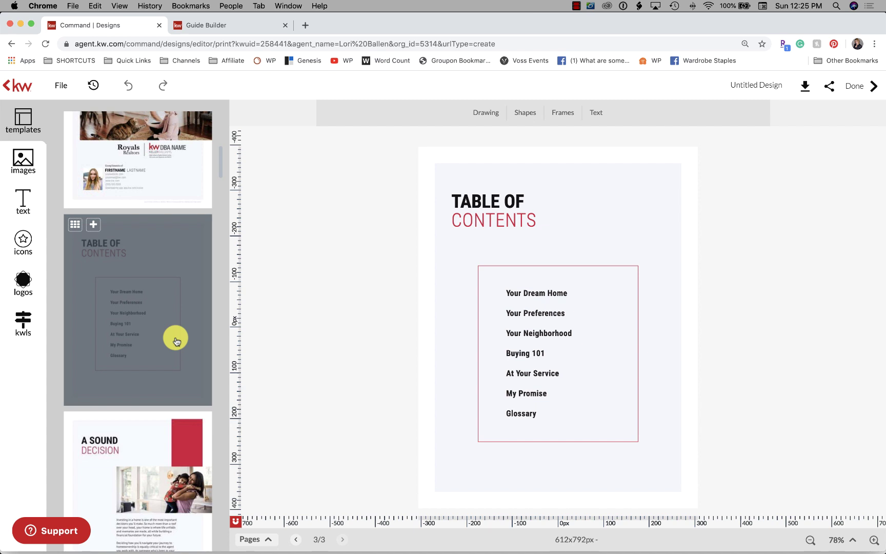
scroll(175, 340, "down", 10)
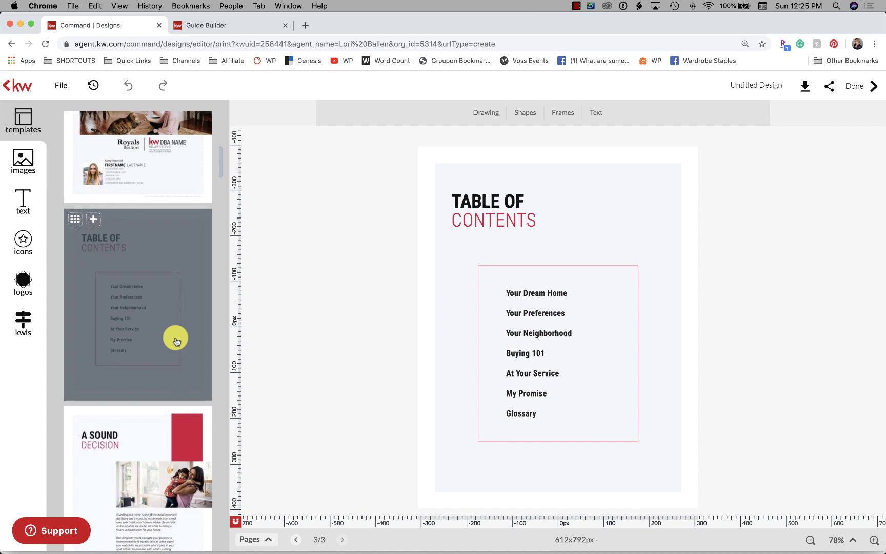
scroll(175, 341, "down", 10)
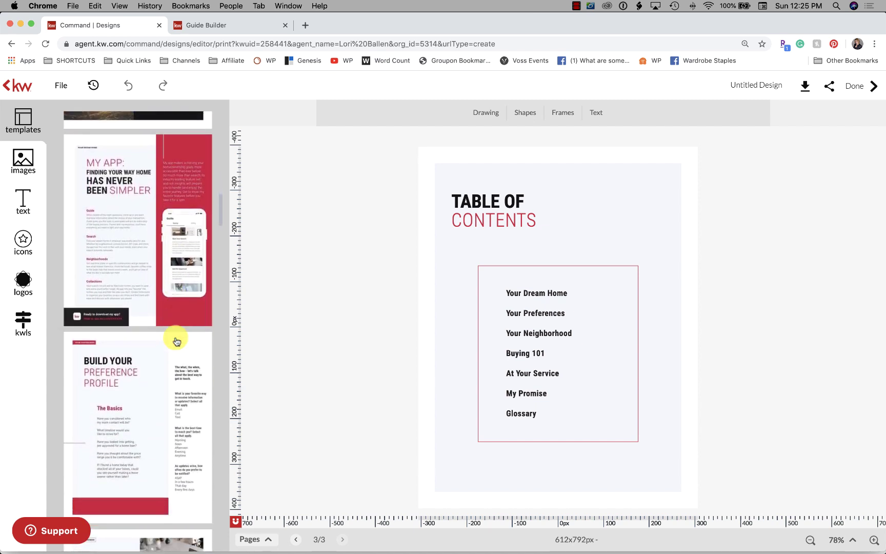
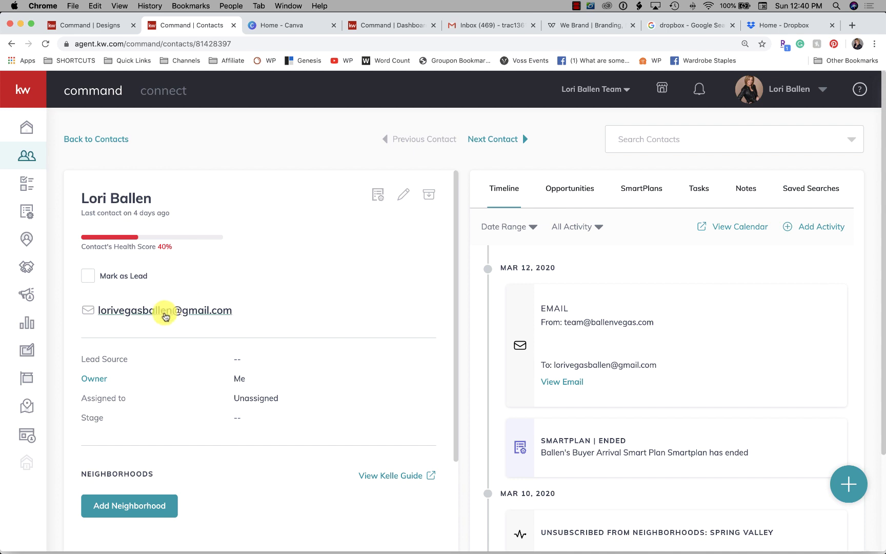
Start a Gmail message from the contact's e-mail address with the subject "Here is your buyers guide" and the body text "make note".
left_click(155, 312)
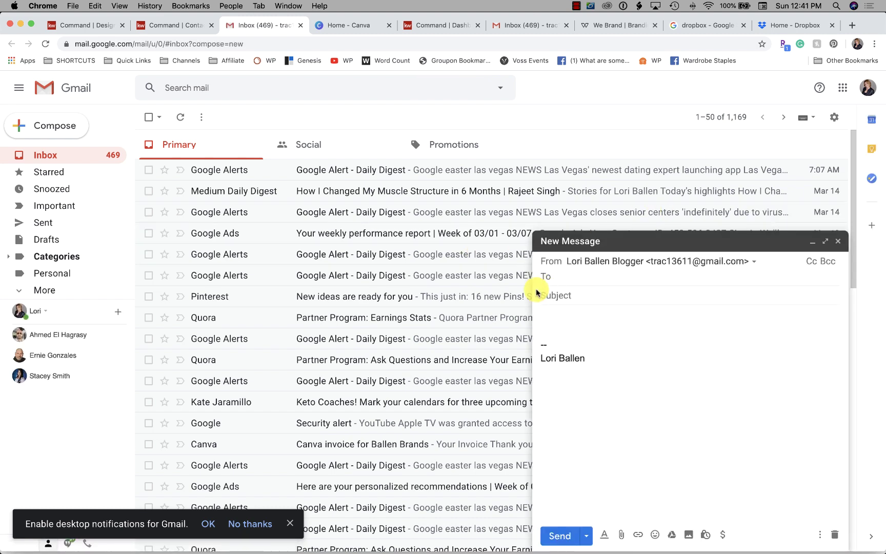
left_click(595, 296)
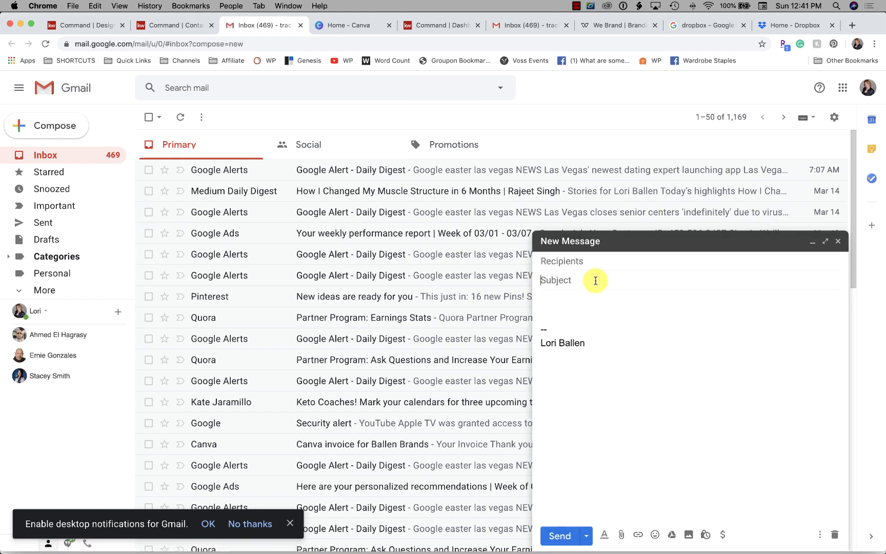
type("Here is your buyers guide")
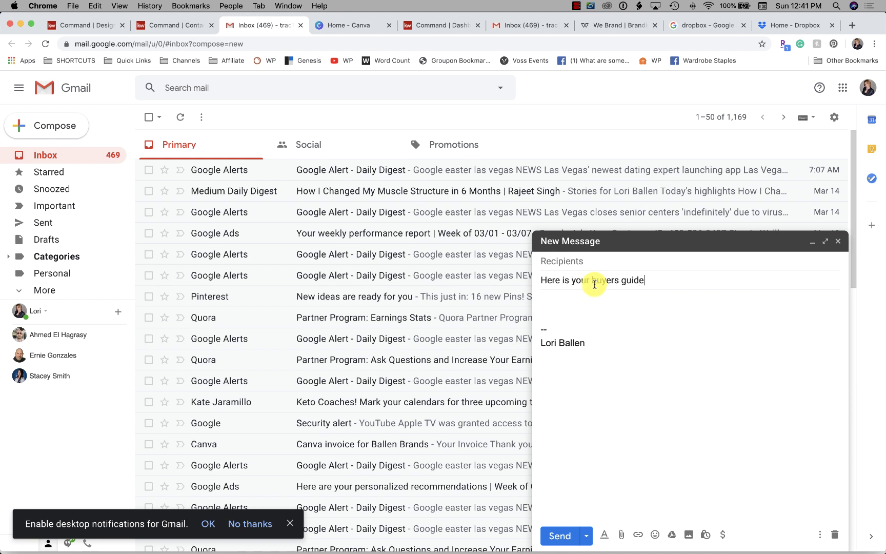
left_click(558, 313)
type("make note")
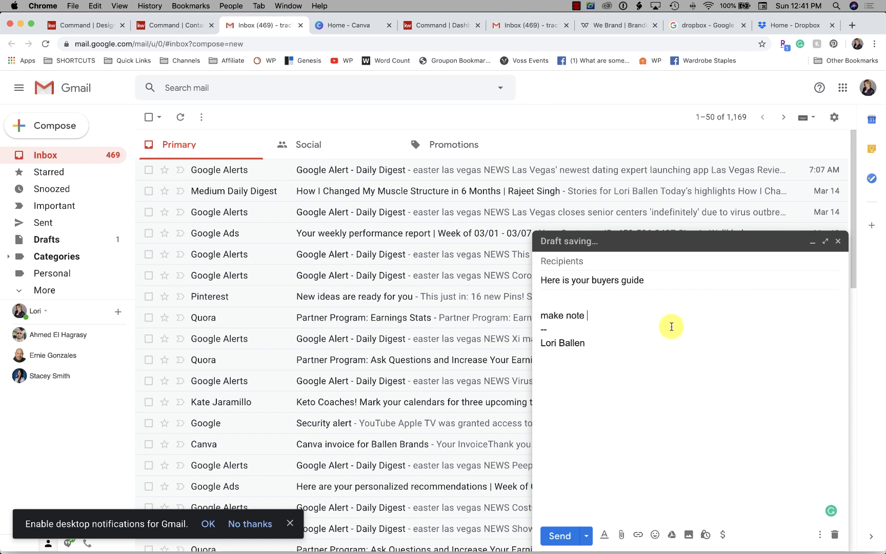
Start attaching a file to the message and look for the buyer's guide in Desktop, Documents, Downloads and Recents.
left_click(622, 535)
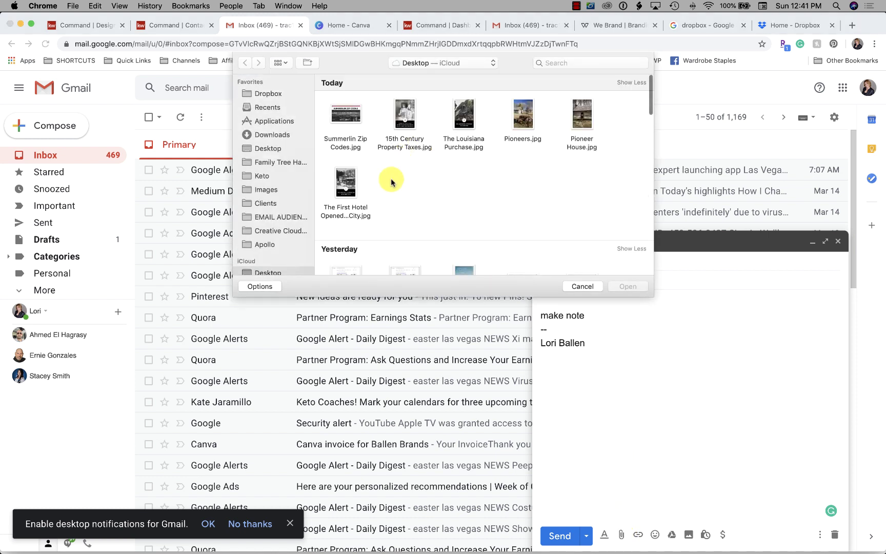
left_click(271, 149)
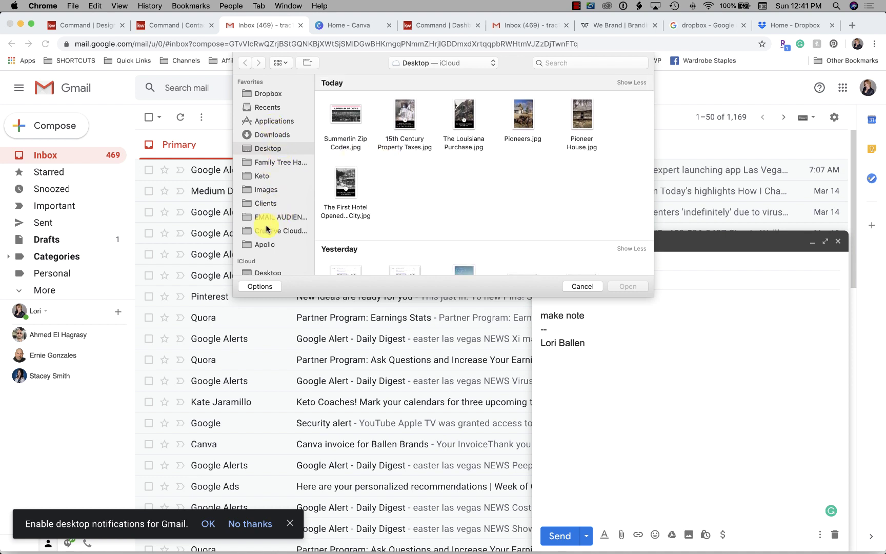
scroll(266, 228, "down", 5)
left_click(281, 177)
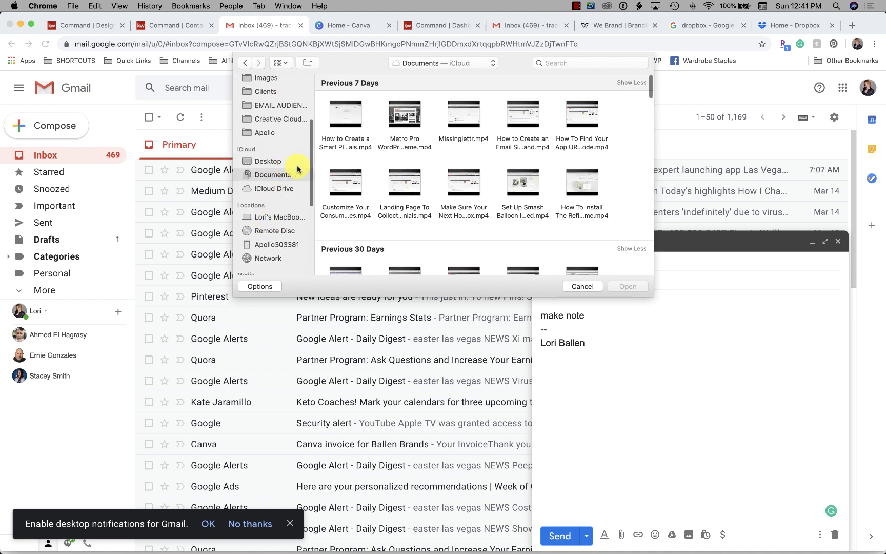
scroll(281, 132, "down", 5)
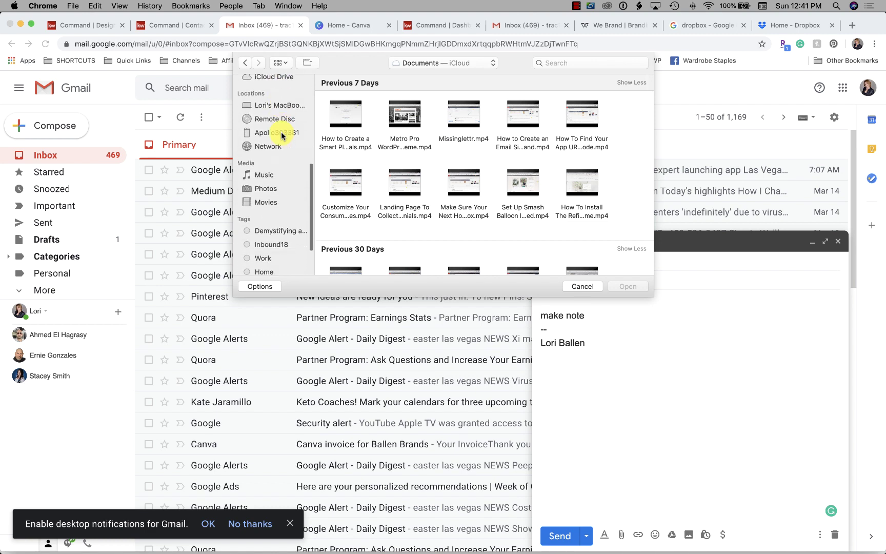
scroll(272, 141, "up", 10)
left_click(270, 135)
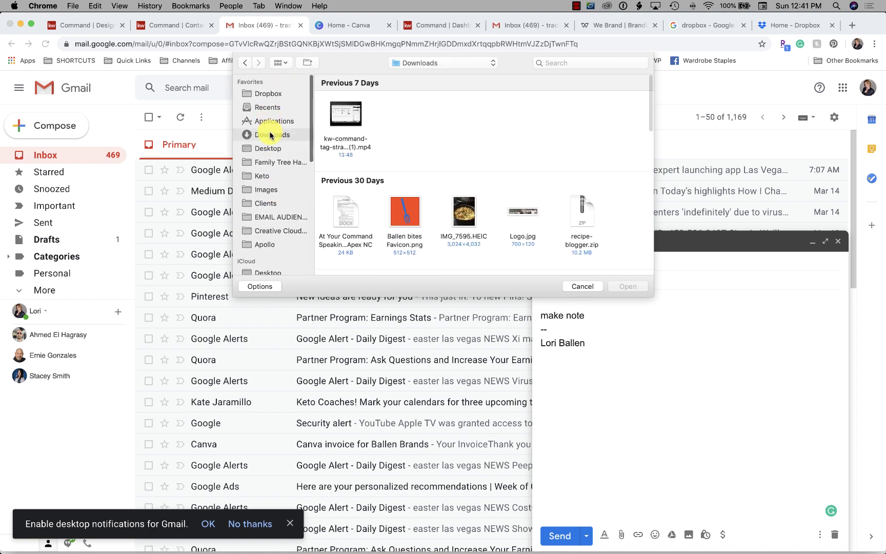
left_click(275, 109)
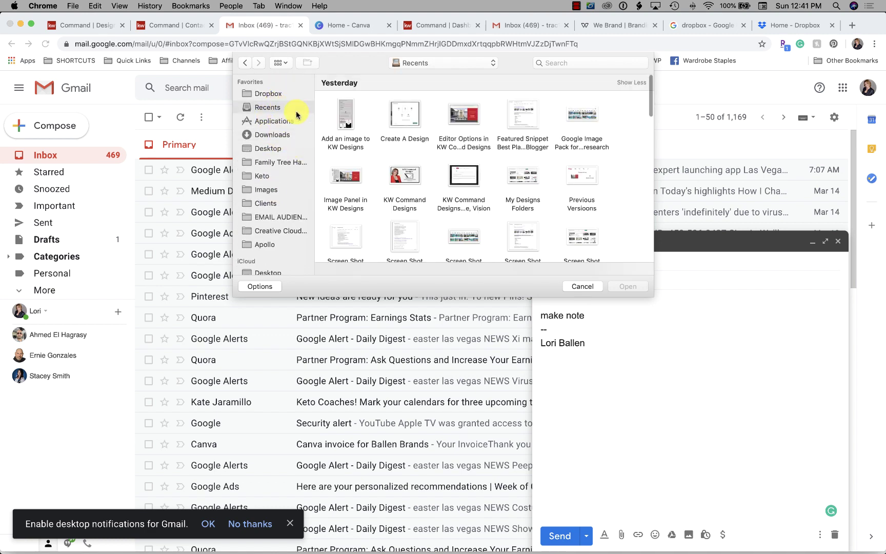
scroll(492, 203, "down", 8)
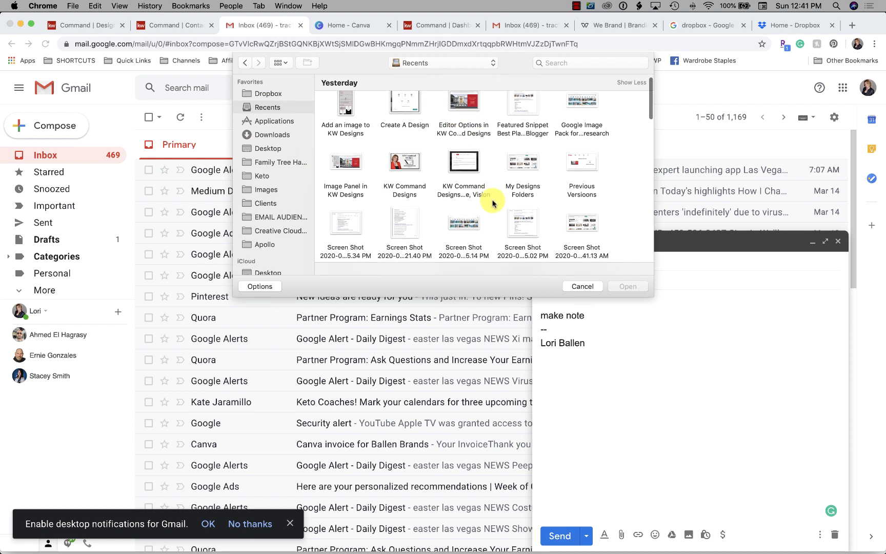
scroll(492, 201, "down", 4)
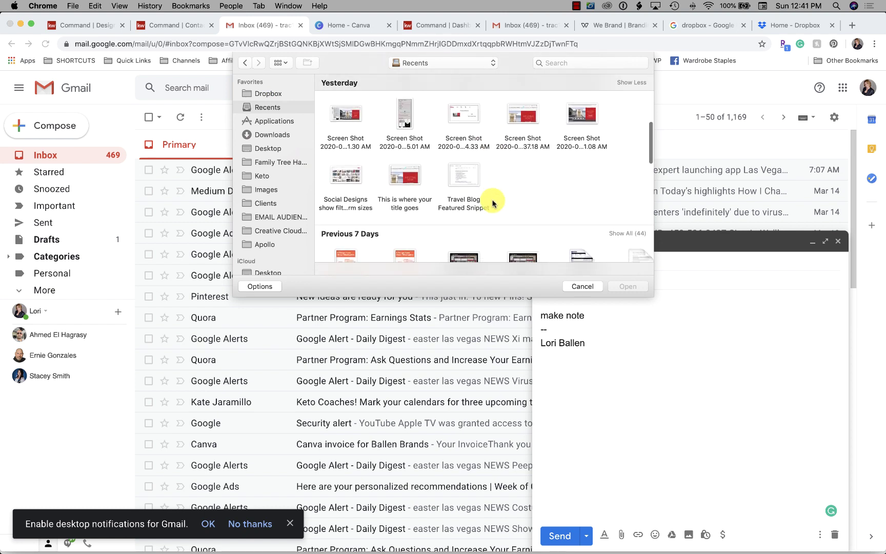
Search the recent files for "buyer guide" and look through the matches.
left_click(603, 61)
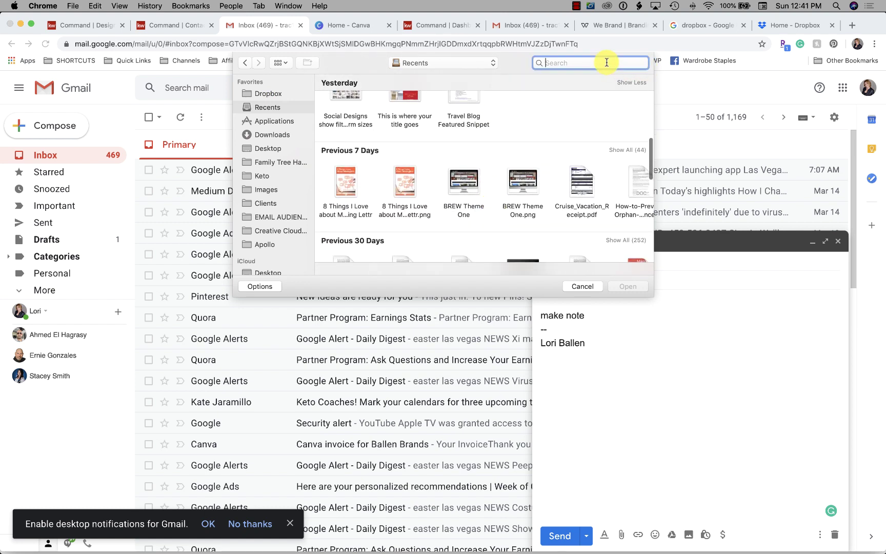
type("buyer guid")
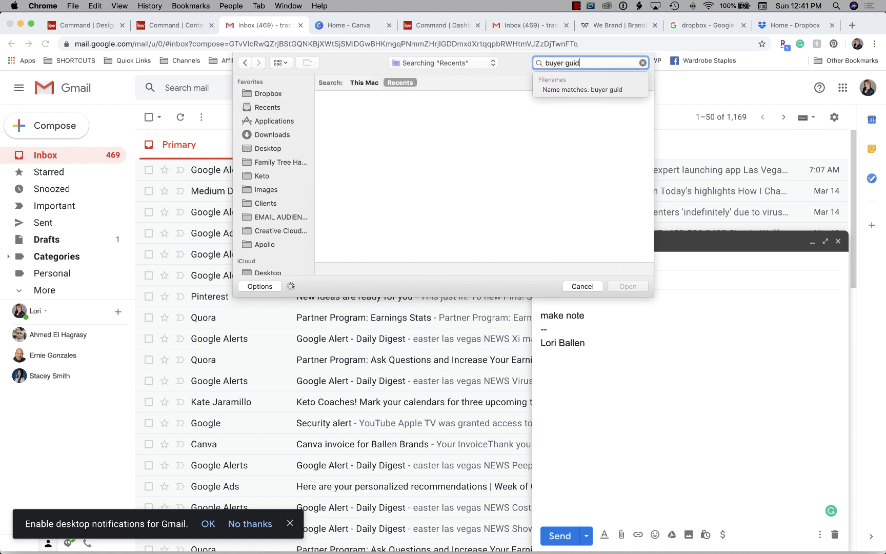
type("e")
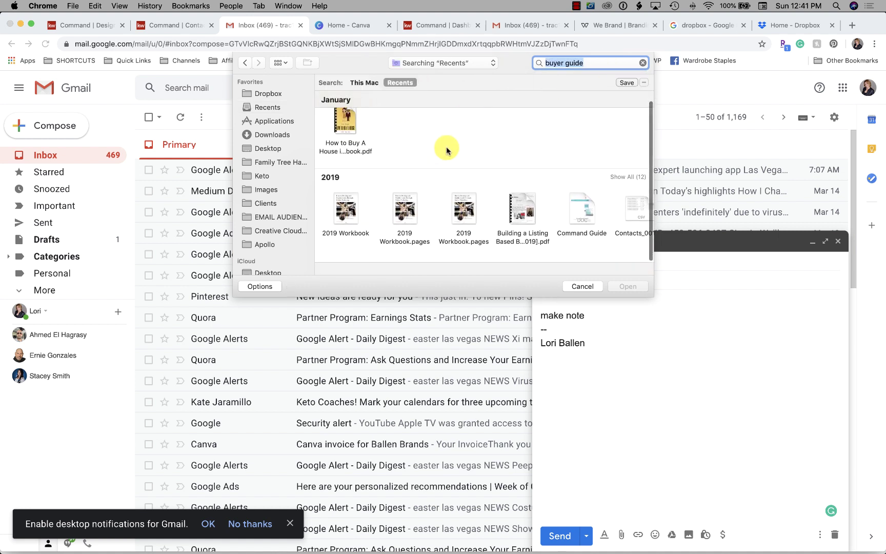
scroll(446, 149, "up", 1)
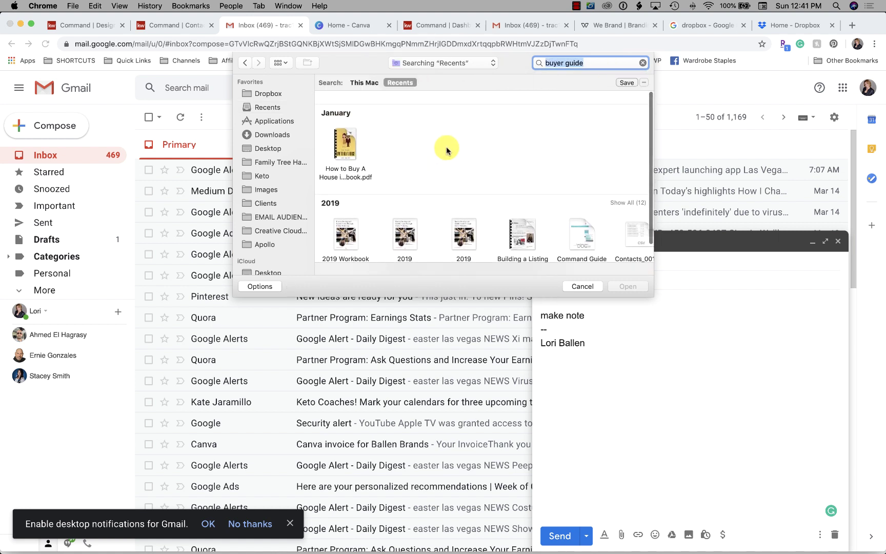
Look for the buyer's guide in the Desktop and Downloads folders, and cancel the file selection.
left_click(268, 149)
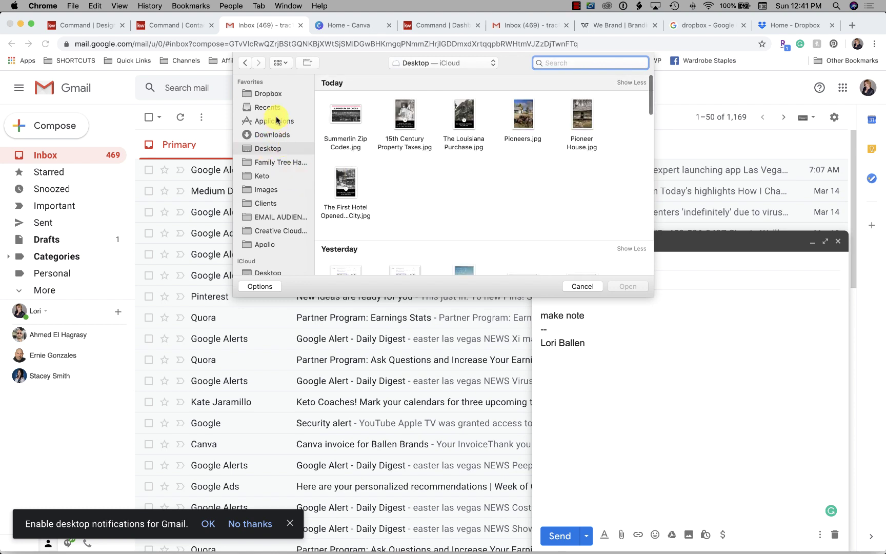
left_click(274, 134)
scroll(416, 154, "down", 5)
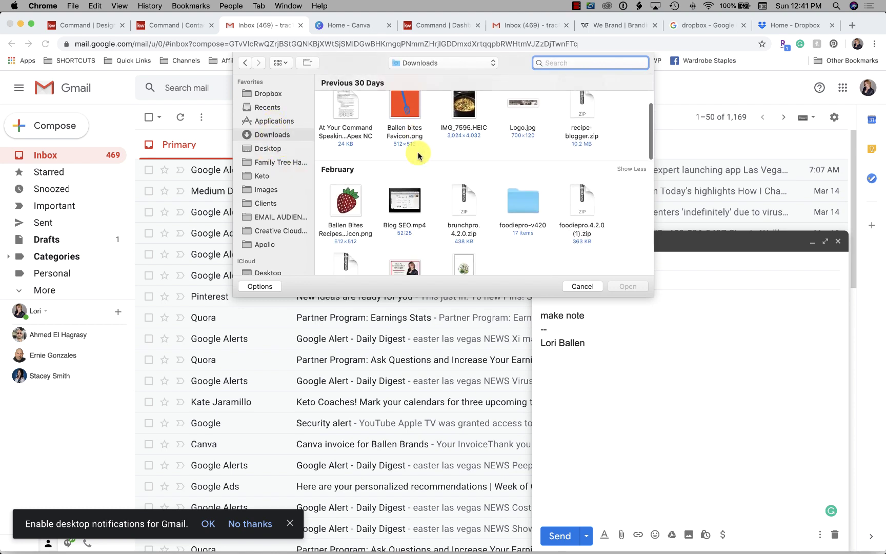
left_click(583, 287)
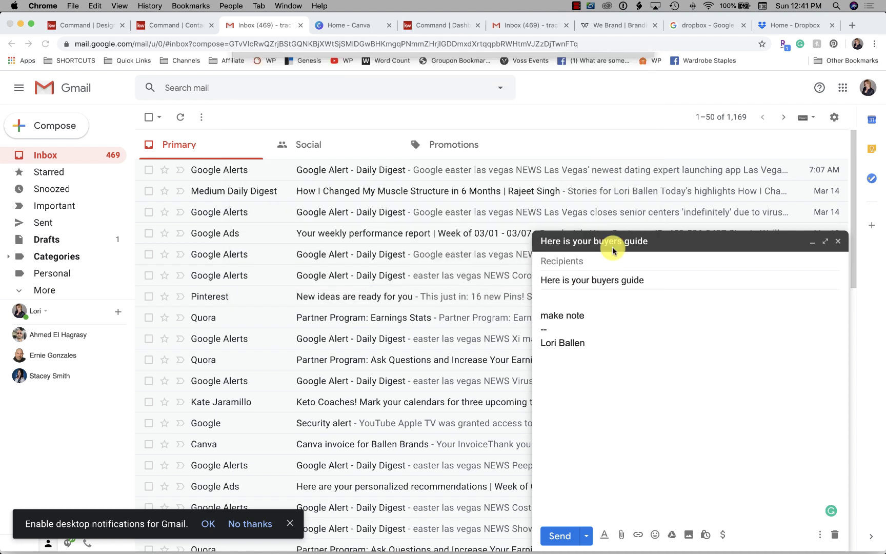
Download all pages of the buyer's guide design as a standard web quality PDF to the Desktop, named with the agent's name plus "Buyer Guide".
left_click(105, 22)
left_click(803, 87)
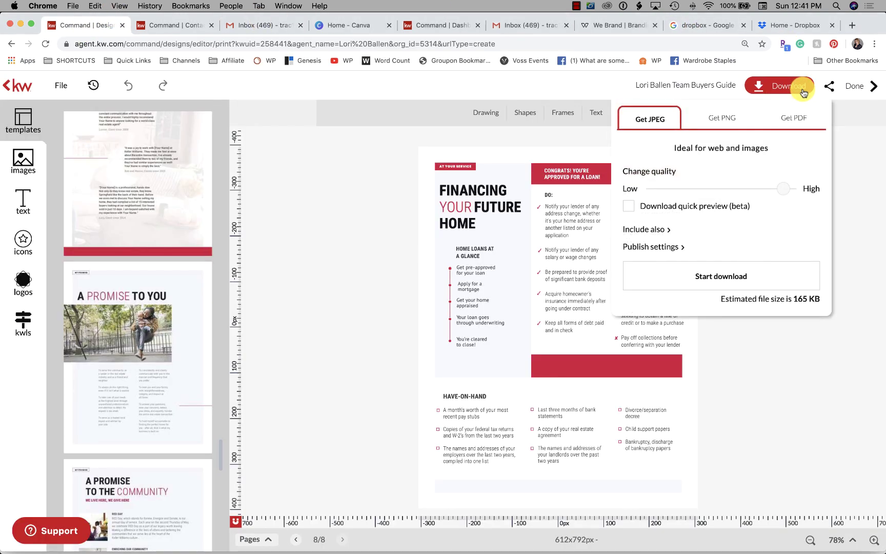
left_click(802, 112)
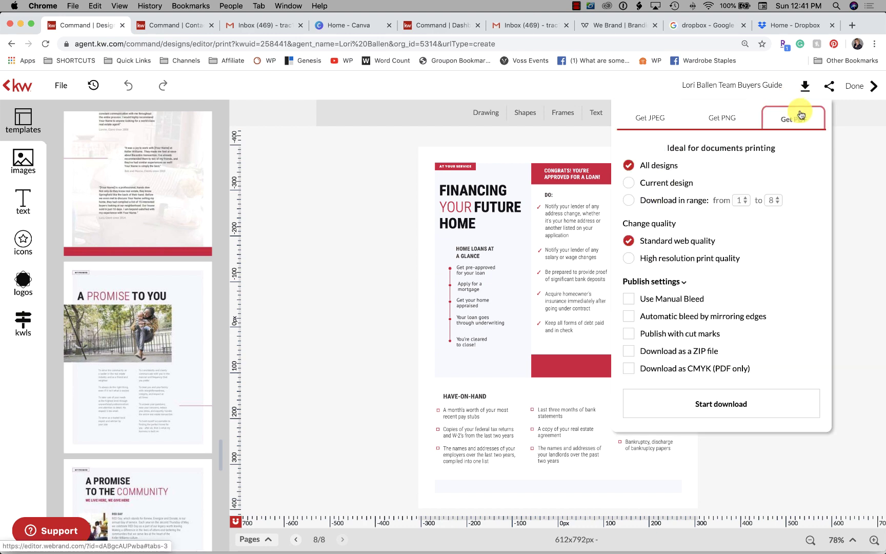
left_click(716, 405)
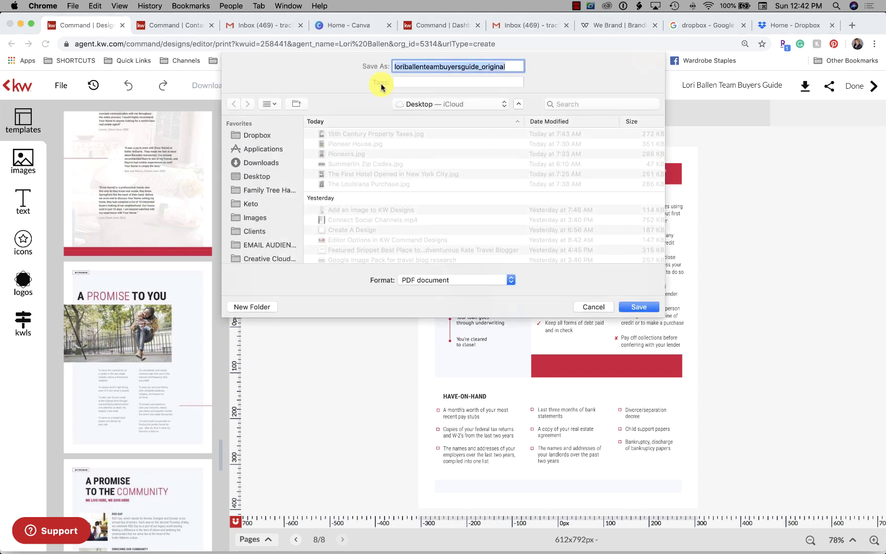
type("Lori Ballen Buyer Guide")
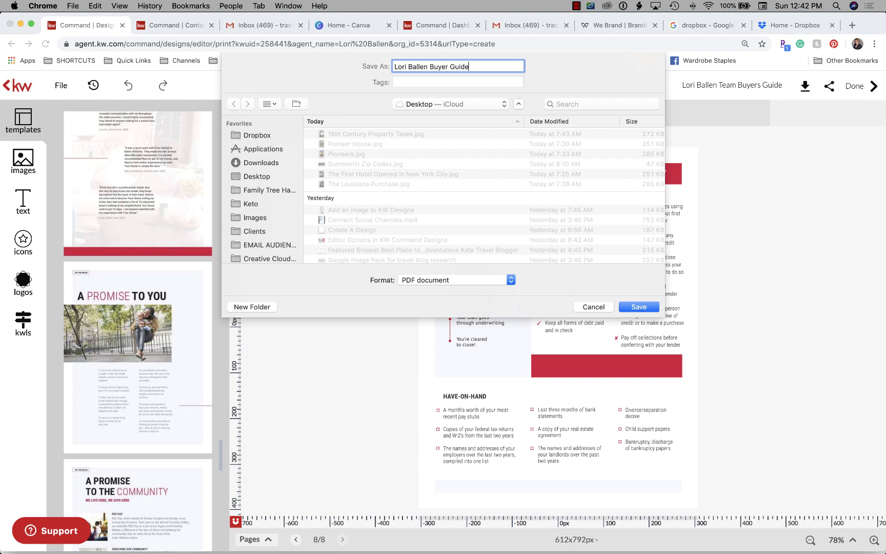
key("Return")
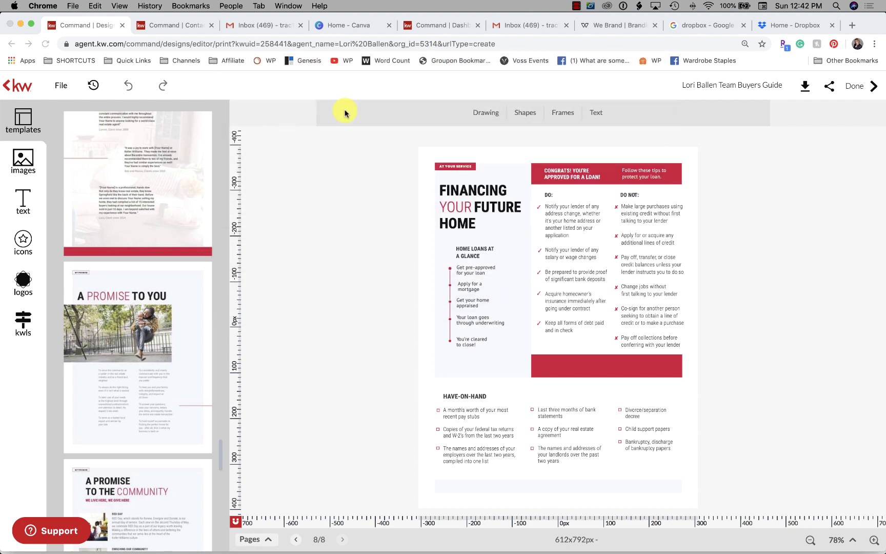
Open the downloaded buyer guide PDF and review its pages through the Under Contract and Closing Day page.
mouse_move(77, 531)
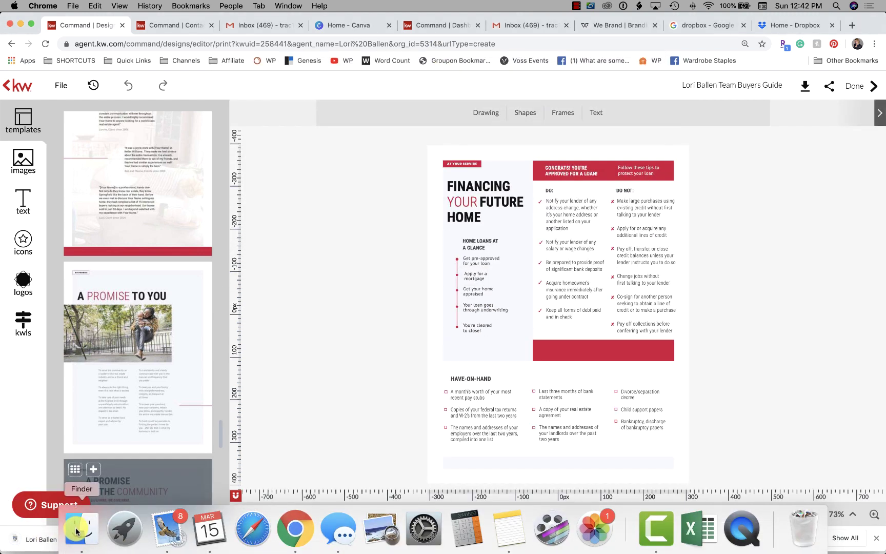
left_click(23, 539)
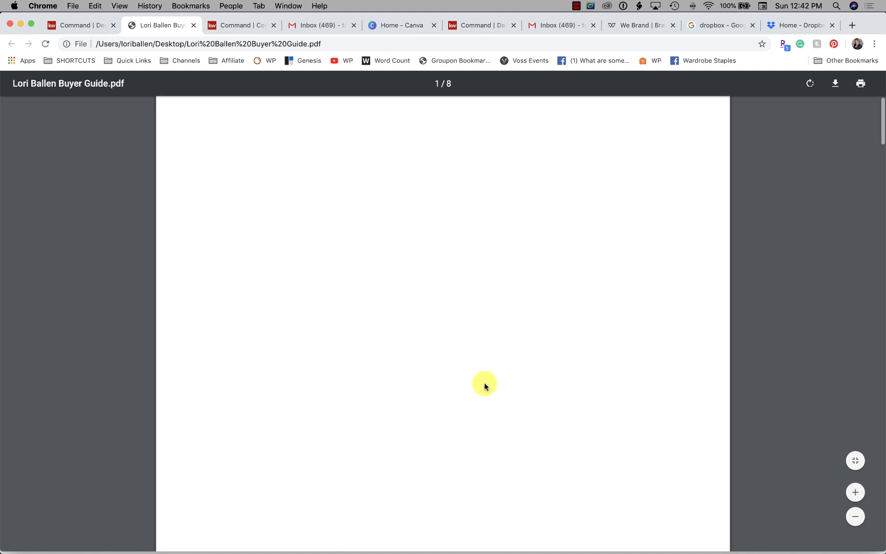
scroll(484, 386, "down", 15)
scroll(484, 386, "down", 20)
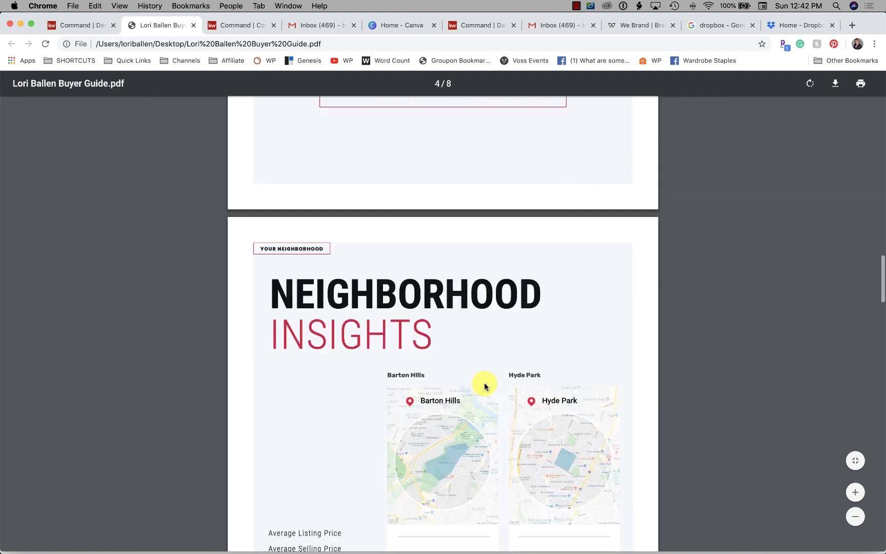
scroll(485, 386, "down", 10)
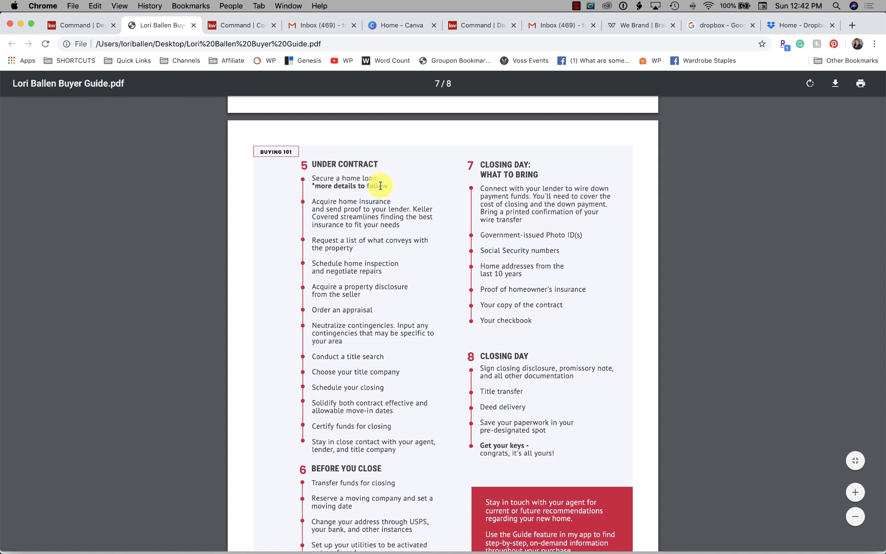
scroll(304, 248, "down", 1)
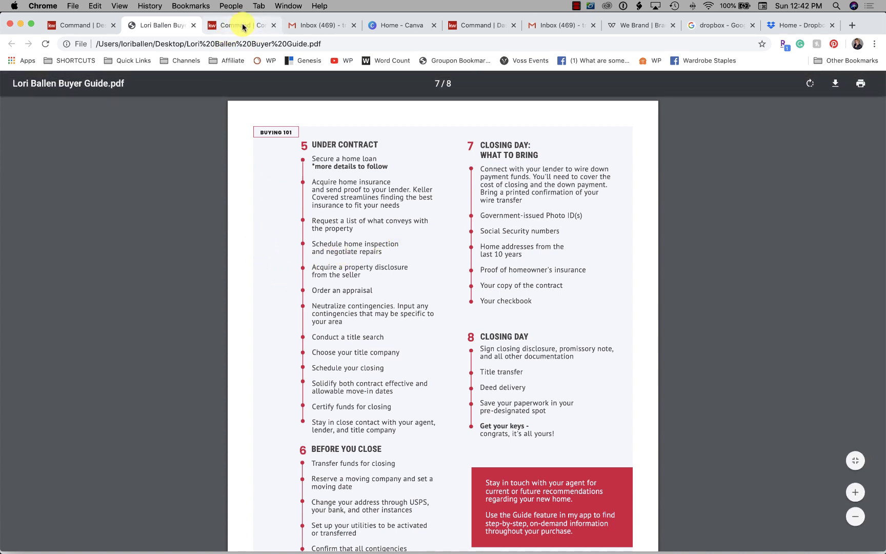
Return to the buyer's guide design, check its sharing options and close them.
left_click(93, 27)
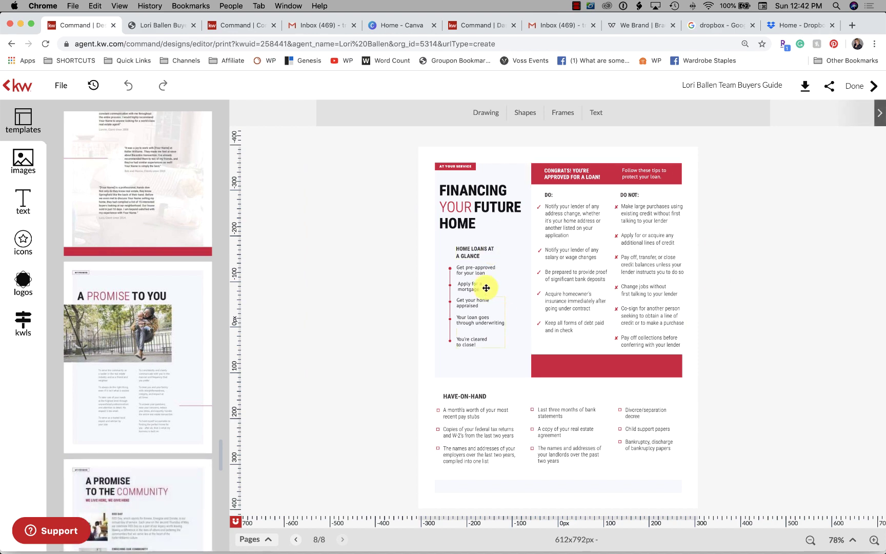
left_click(817, 90)
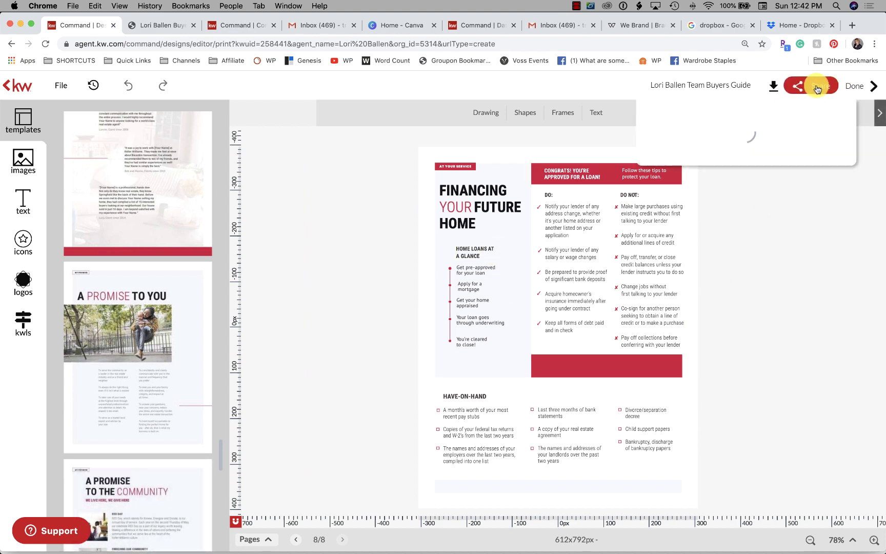
left_click(672, 306)
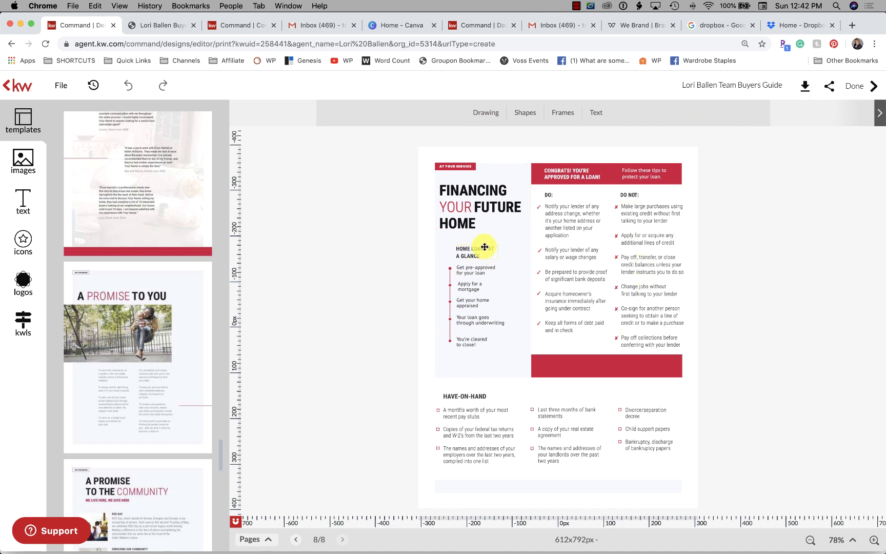
Attach the buyer guide PDF from the Desktop to the Gmail draft "Here is your buyers guide" and close the message.
left_click(190, 27)
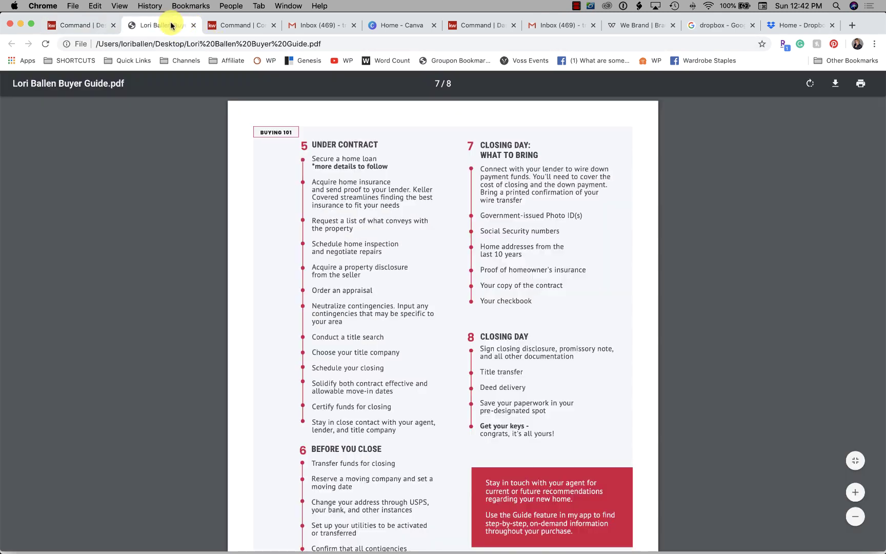
left_click(237, 26)
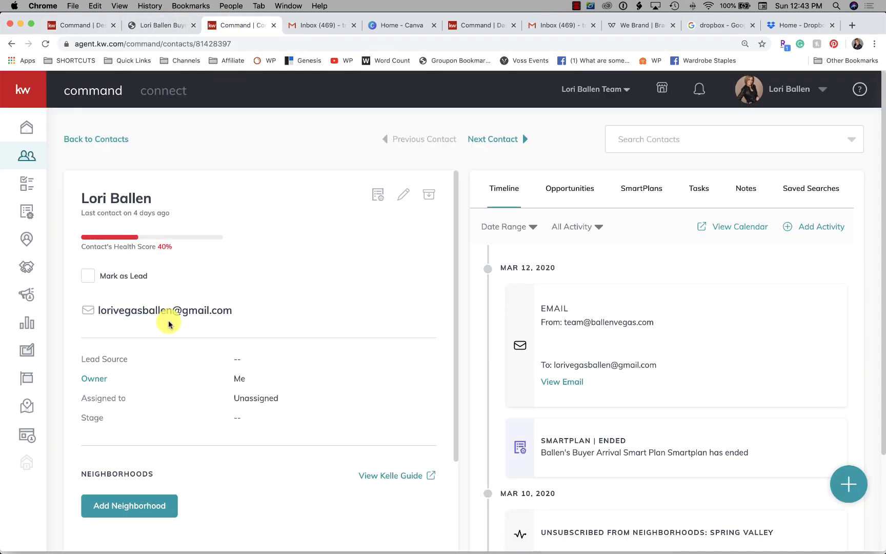
left_click(306, 25)
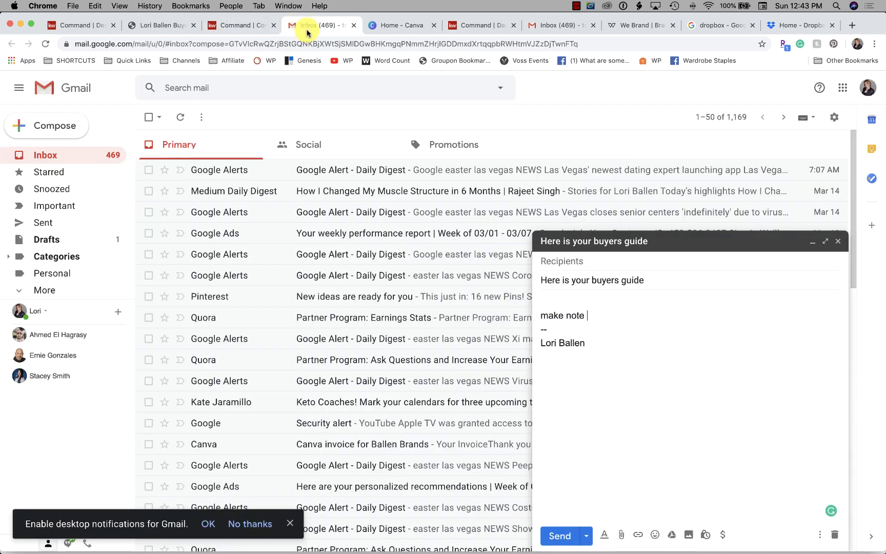
left_click(622, 534)
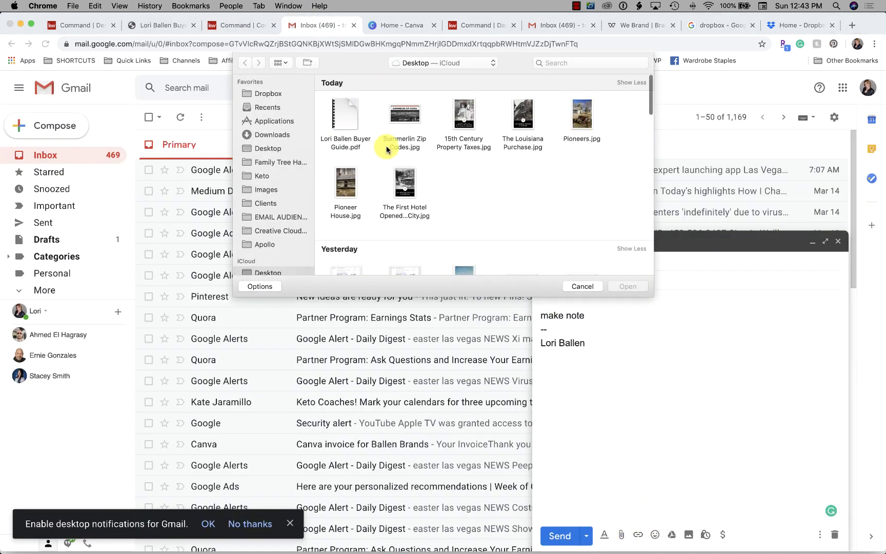
left_click(345, 134)
left_click(631, 286)
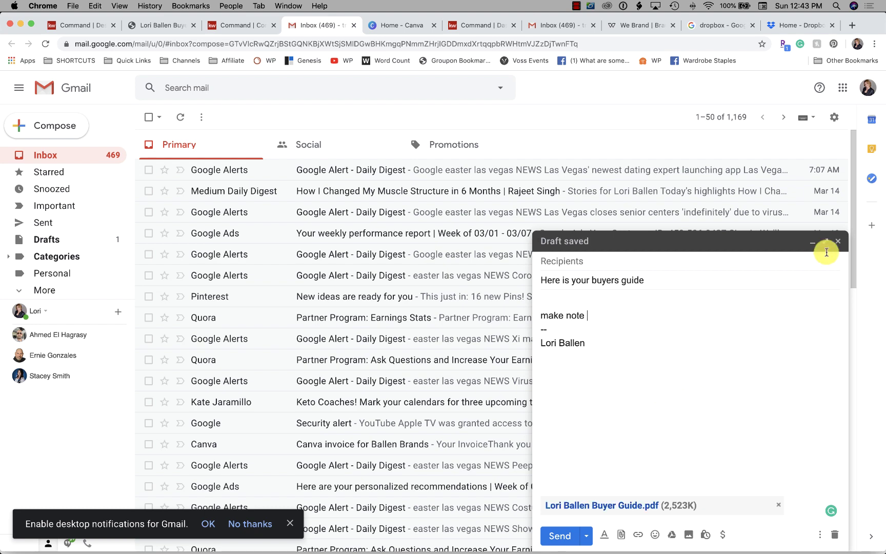
left_click(839, 242)
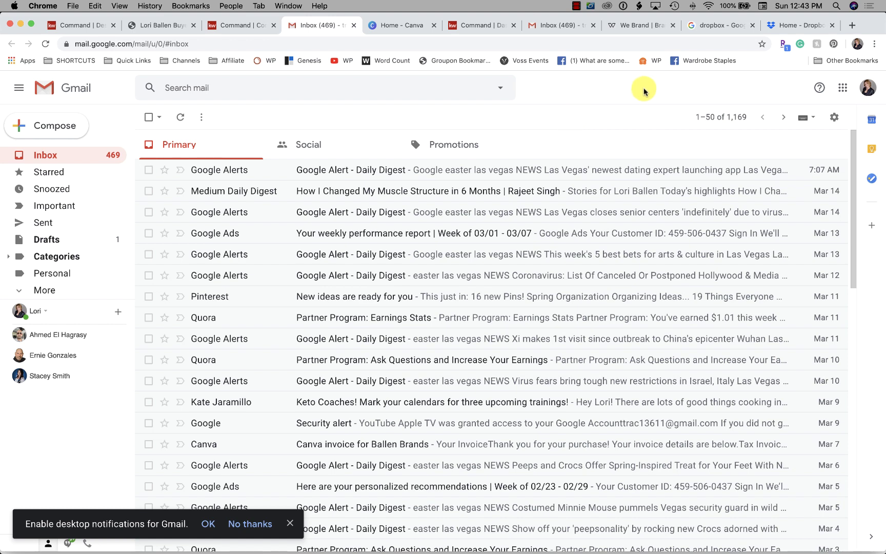
Open ballenvegas.com in place of the Dropbox search results.
left_click(714, 25)
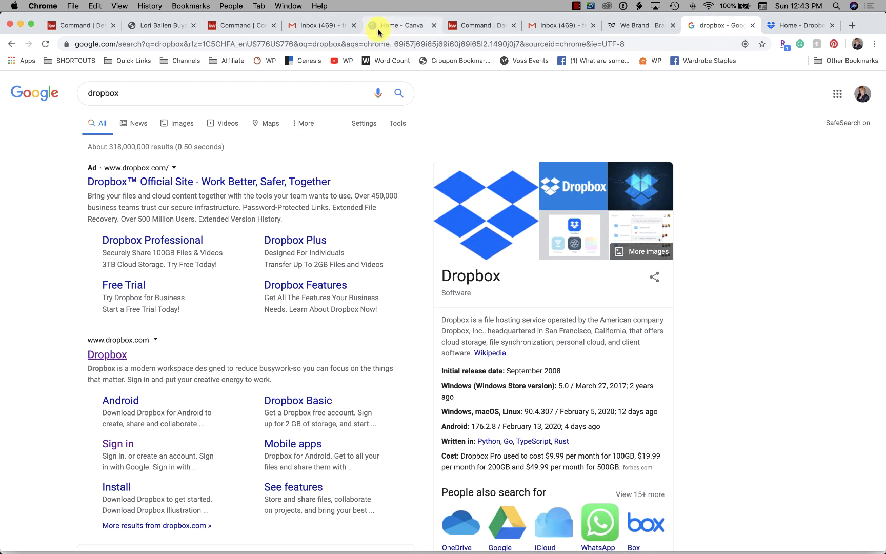
left_click(375, 44)
type("balleve")
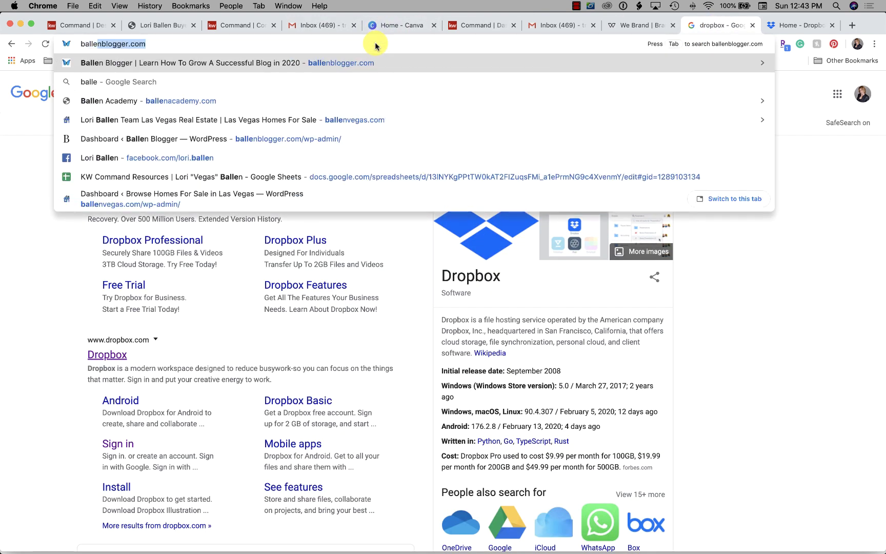
key("BackSpace")
key("BackSpace")
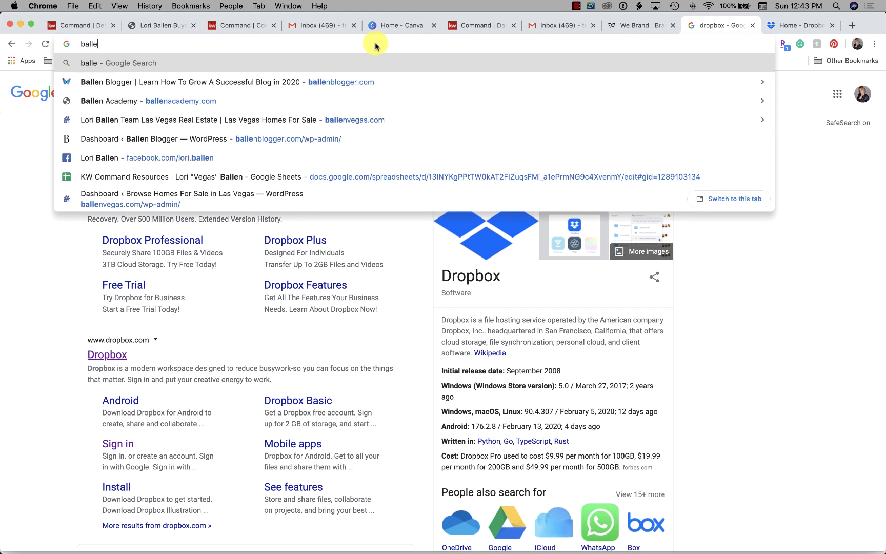
type("nvegas.com")
key("Return")
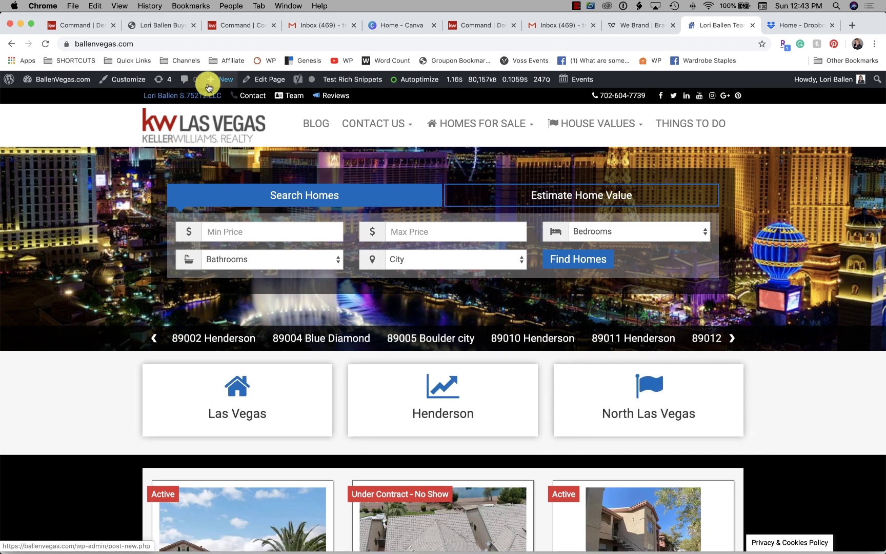
Upload the buyer guide PDF from the Desktop as new media on the WordPress site.
mouse_move(213, 80)
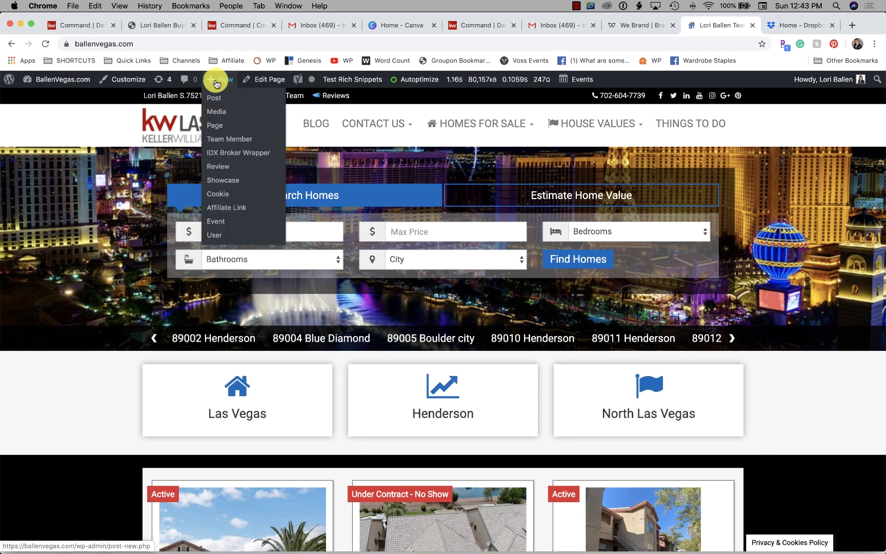
left_click(223, 113)
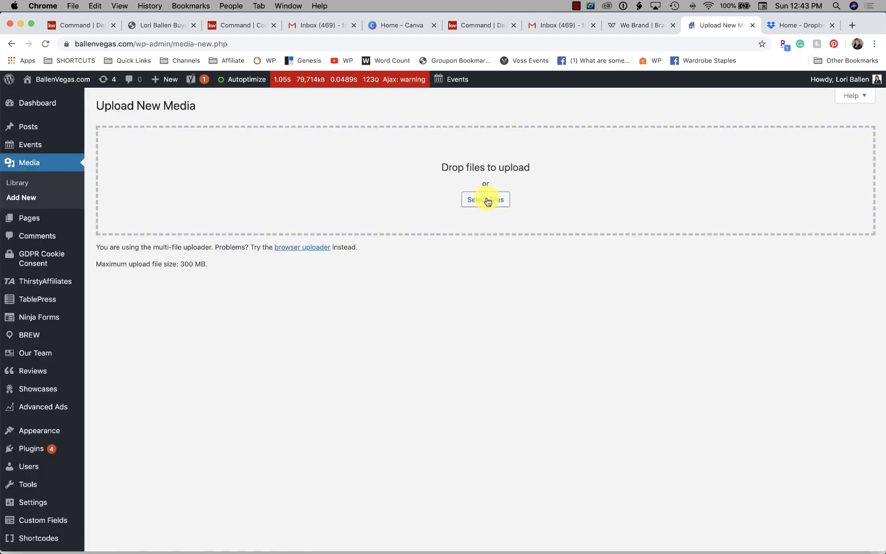
left_click(488, 202)
left_click(352, 146)
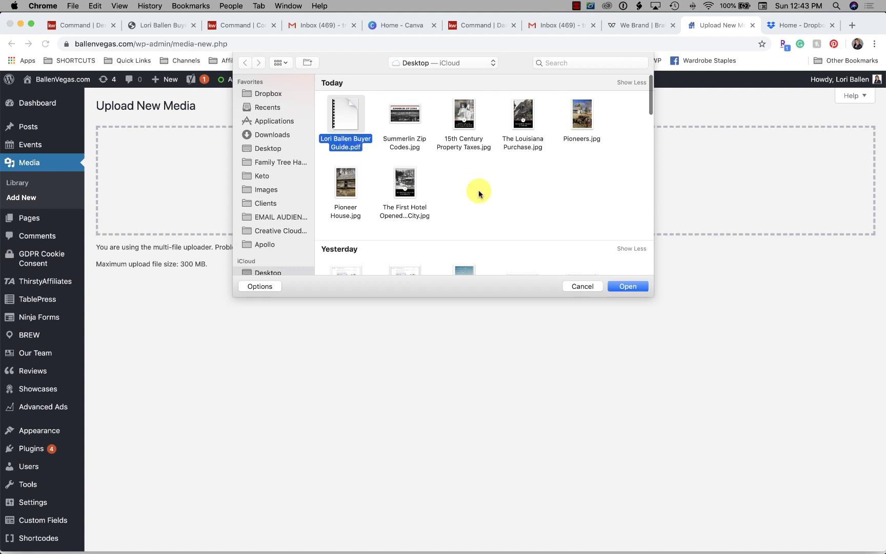
left_click(630, 287)
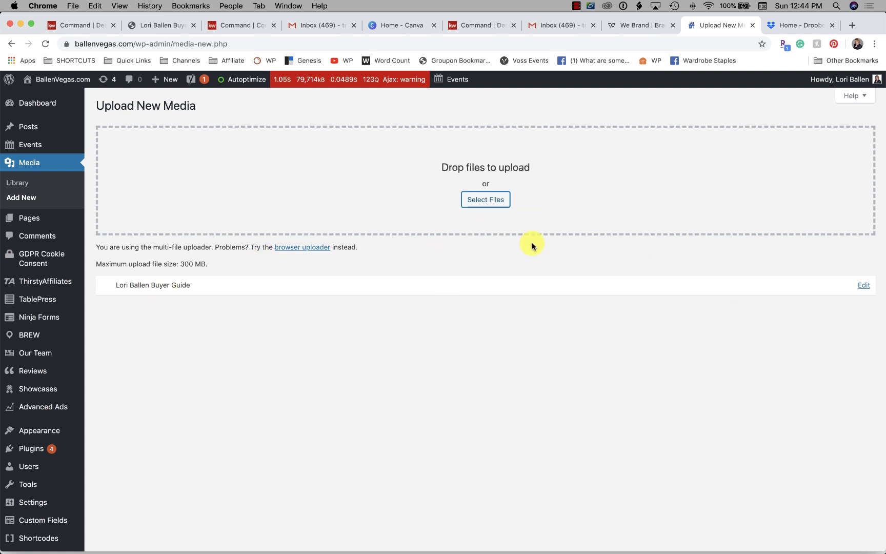
Open the uploaded PDF's media details for editing and copy its file URL.
left_click(864, 286)
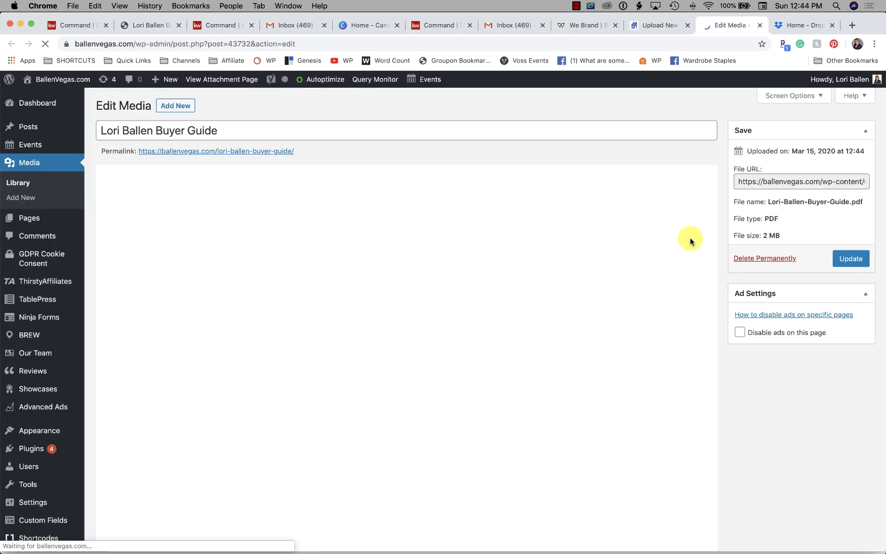
left_click(736, 180)
left_click_drag(736, 180, 883, 194)
key("super+c")
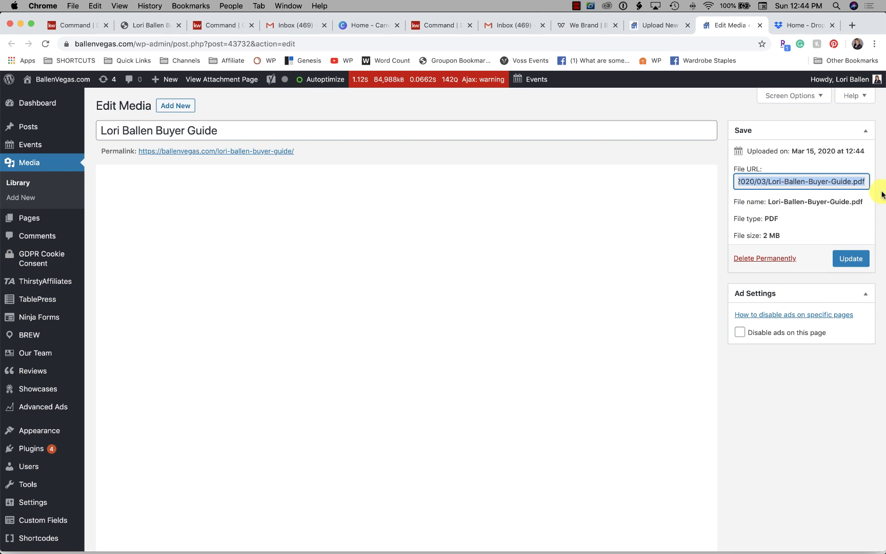
Open the copied file URL in a new browser tab and review the hosted PDF through the Financing Your Future Home page.
left_click(849, 26)
key("super+v")
key("Return")
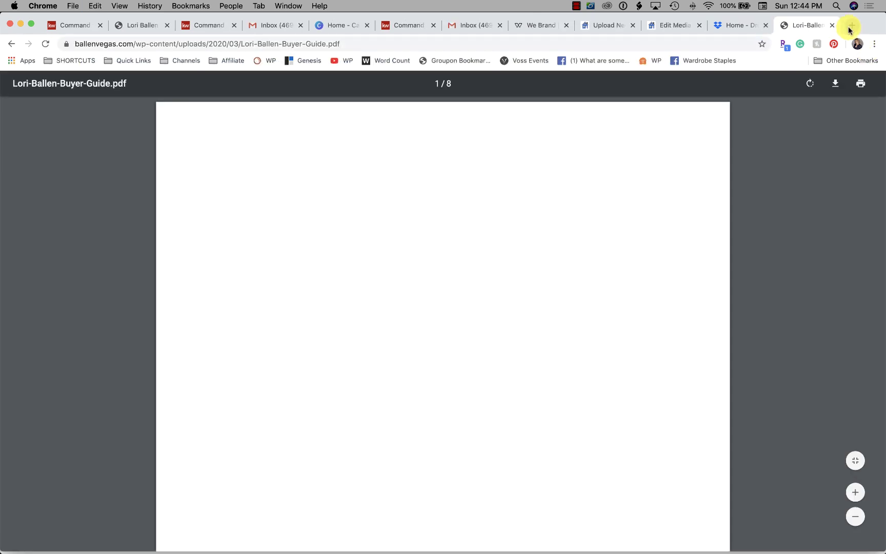
scroll(411, 397, "down", 15)
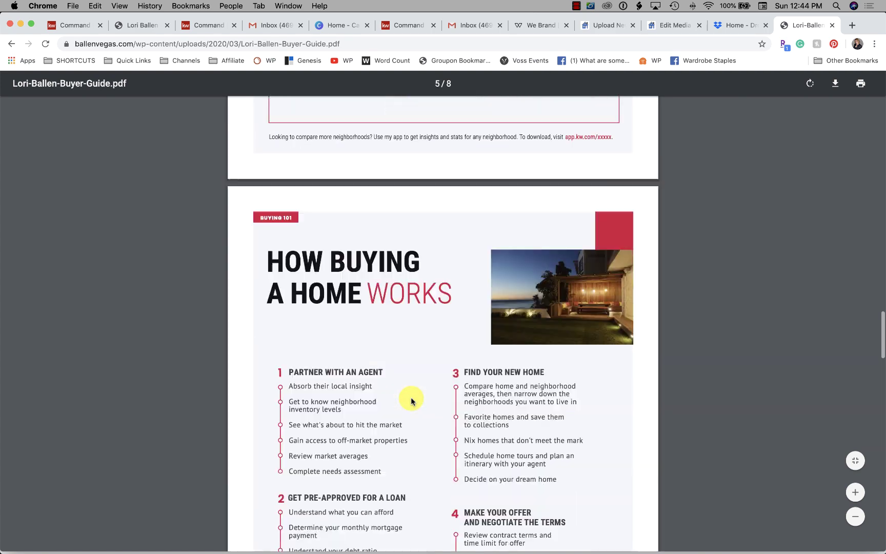
scroll(412, 401, "down", 10)
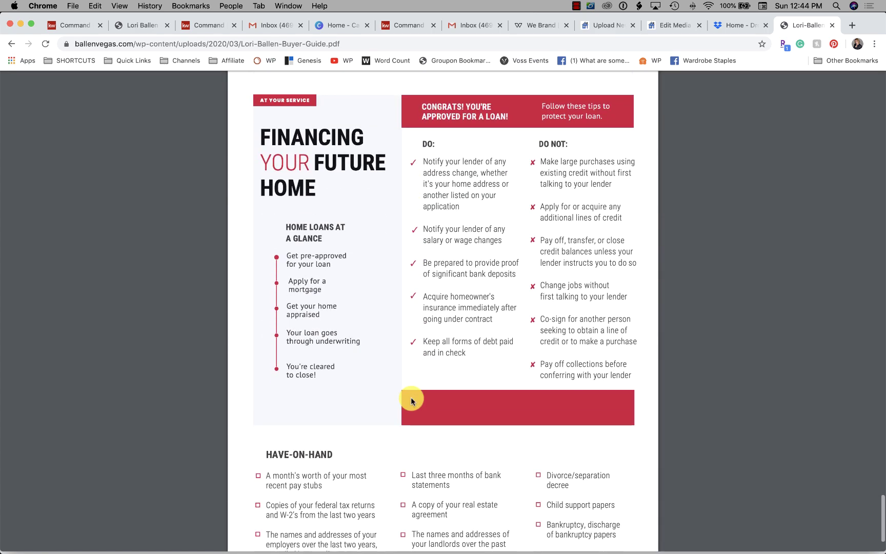
Finish reviewing the hosted PDF, switch to Dropbox and upload the buyer guide PDF from the Desktop to the main Dropbox folder.
scroll(411, 401, "down", 3)
scroll(409, 400, "up", 10)
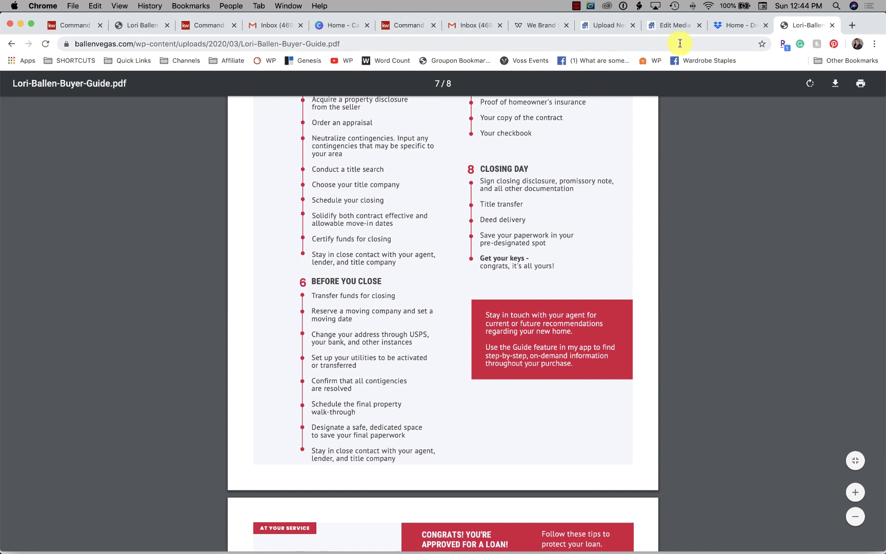
left_click(744, 25)
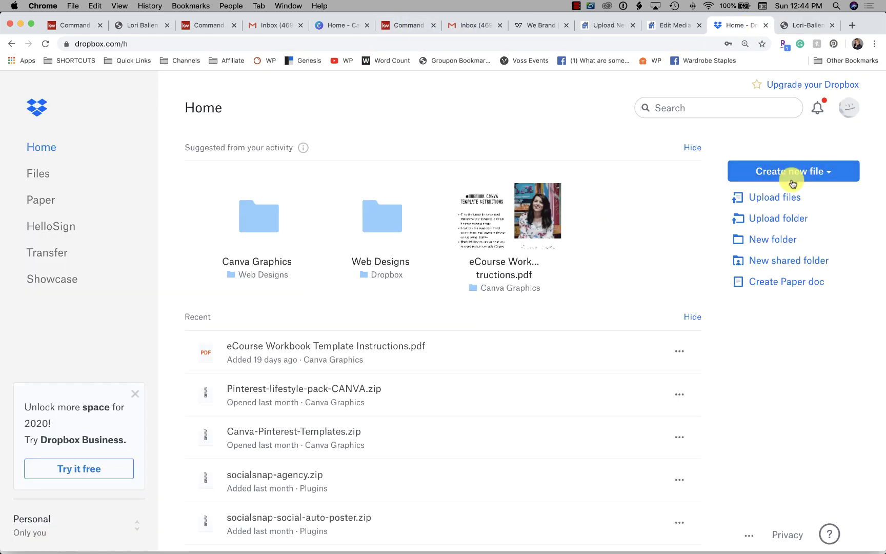
left_click(780, 198)
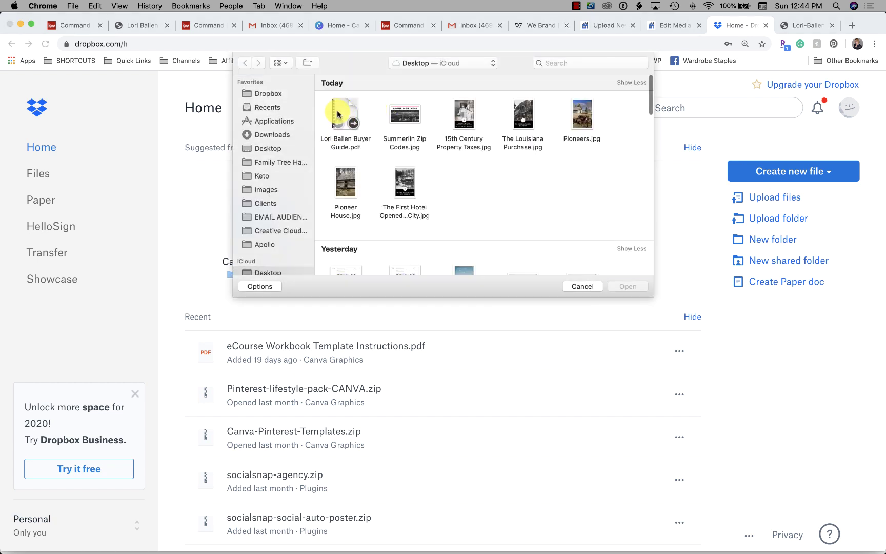
left_click(330, 114)
left_click(628, 286)
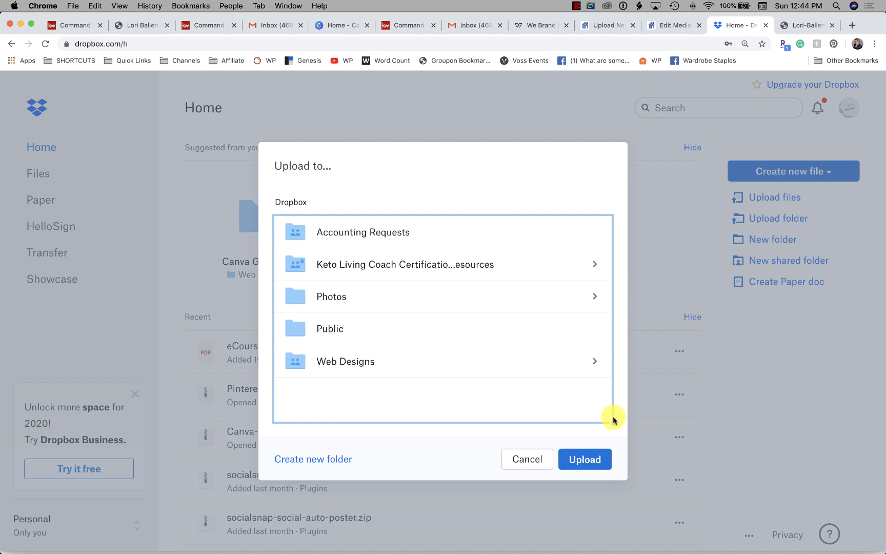
left_click(584, 459)
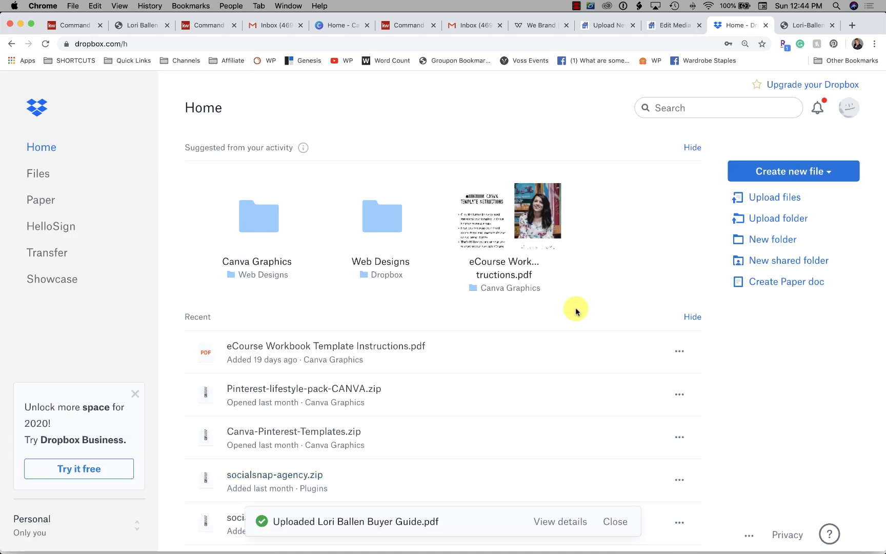
Open the upload details and go to the Dropbox folder containing the uploaded buyer guide PDF.
left_click(570, 521)
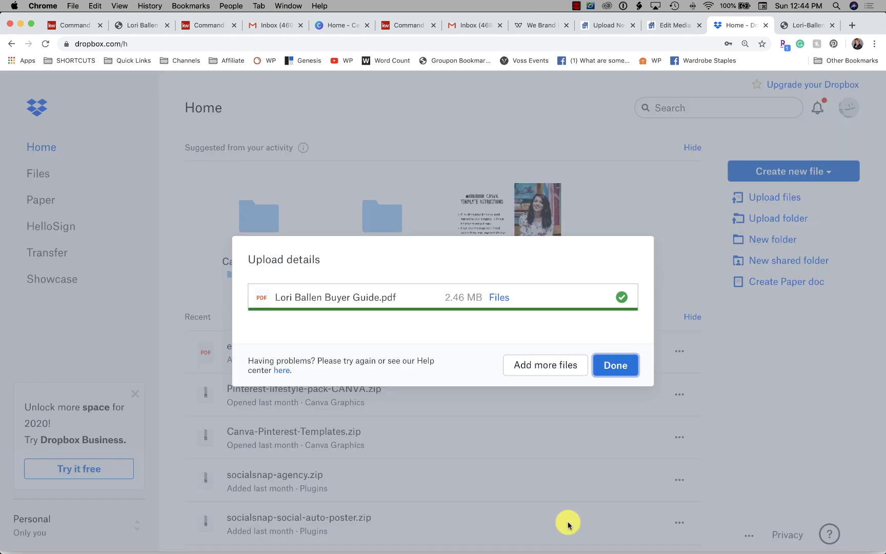
left_click(502, 300)
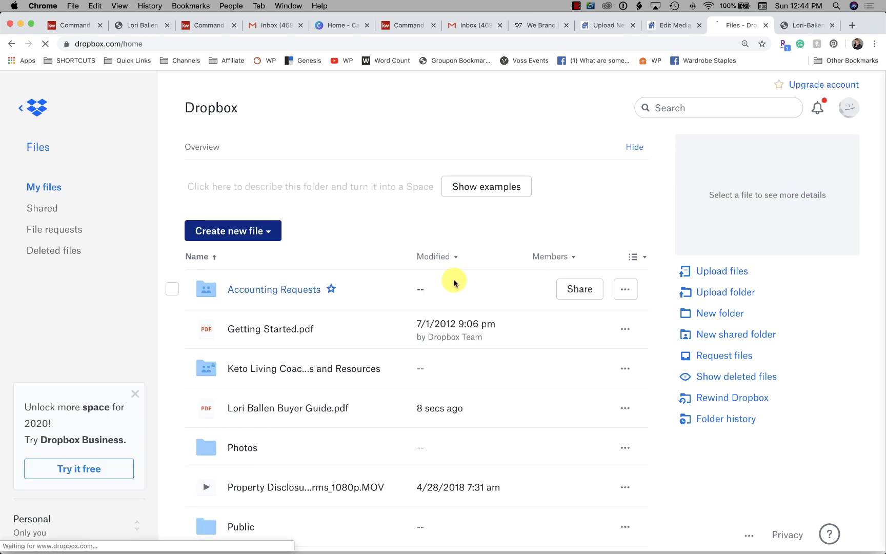
scroll(453, 283, "down", 3)
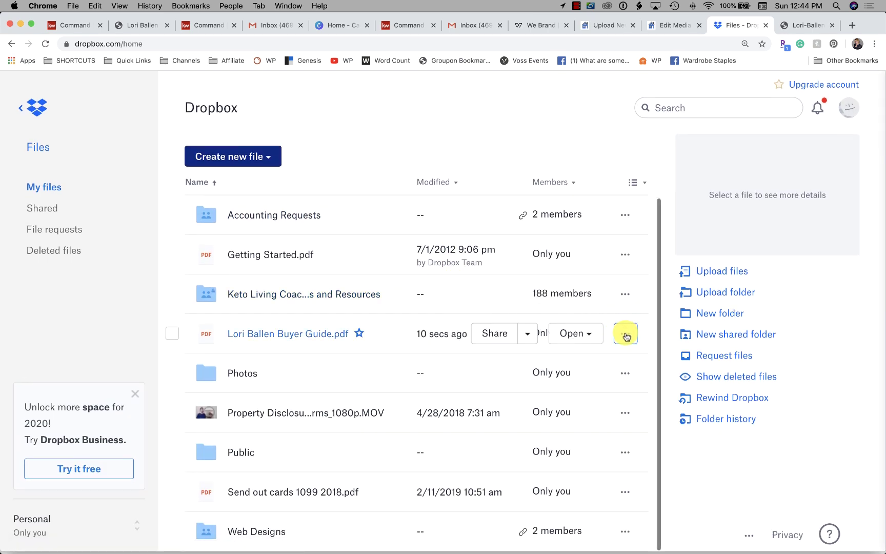
Create a view-only share link for the buyer guide PDF in Dropbox and copy it.
left_click(526, 336)
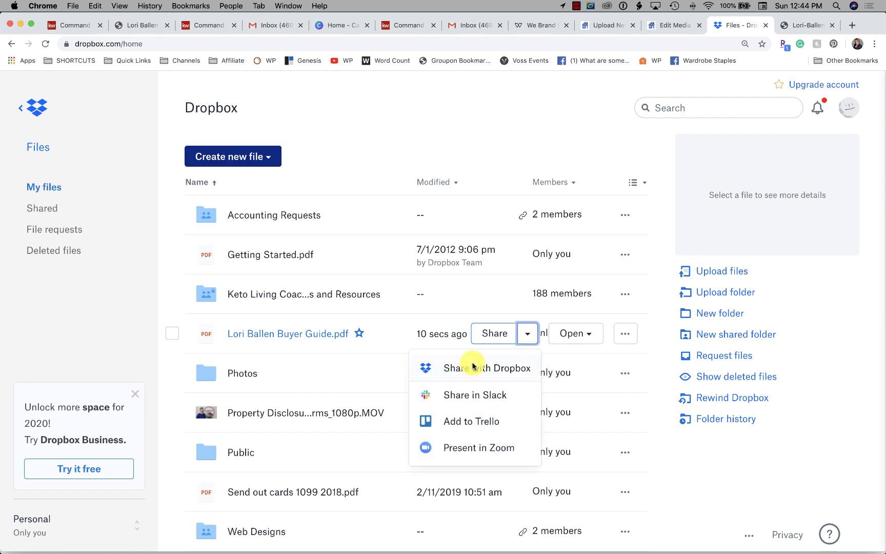
left_click(497, 336)
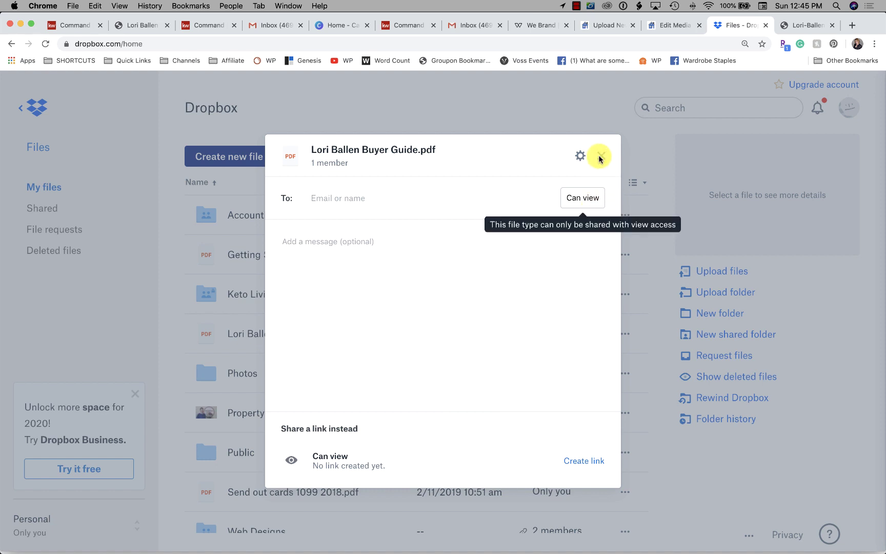
left_click(582, 461)
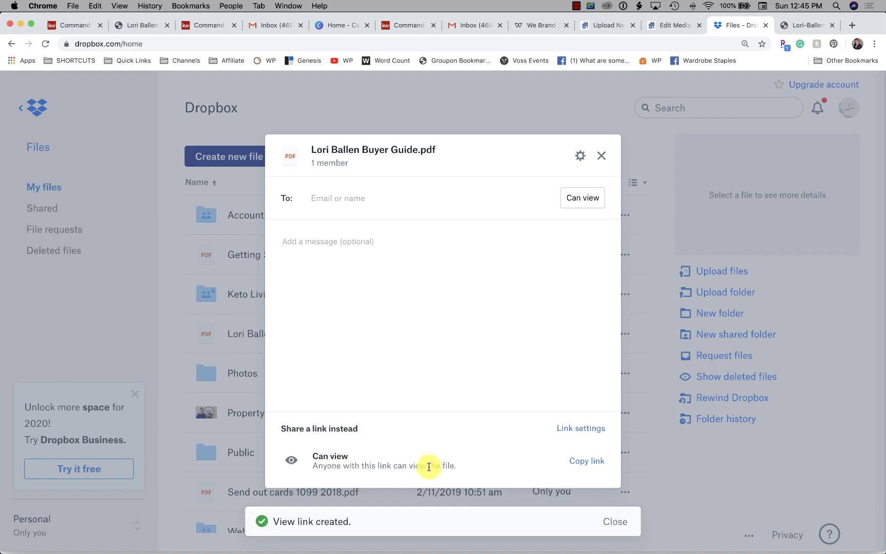
left_click(587, 461)
Open the copied Dropbox share link in a new browser tab.
left_click(852, 25)
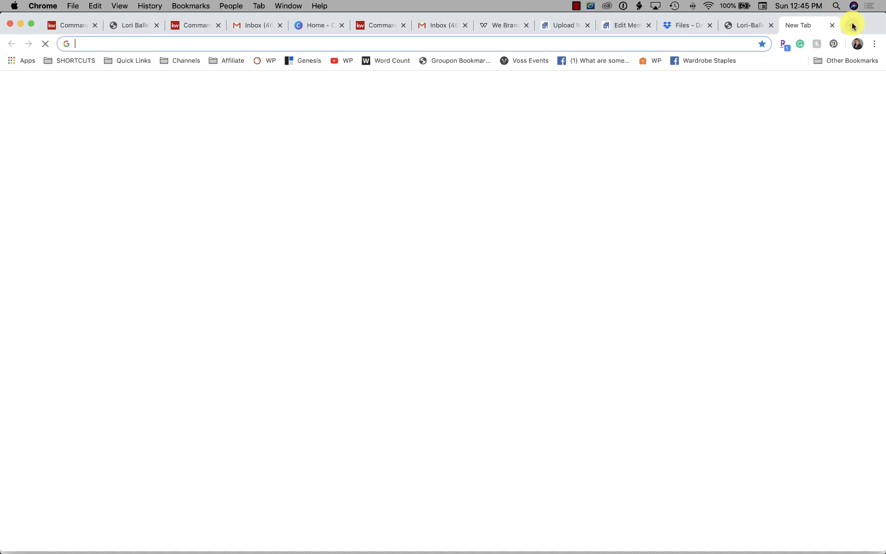
key("super+v")
key("Return")
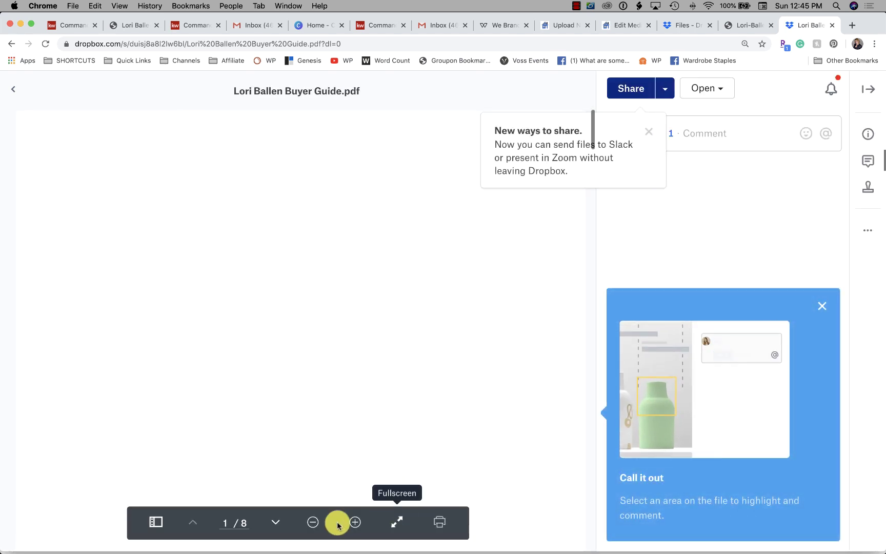
Examine the pages of the shared buyer guide PDF, from the instructions page through How Buying a Home Works.
left_click(275, 523)
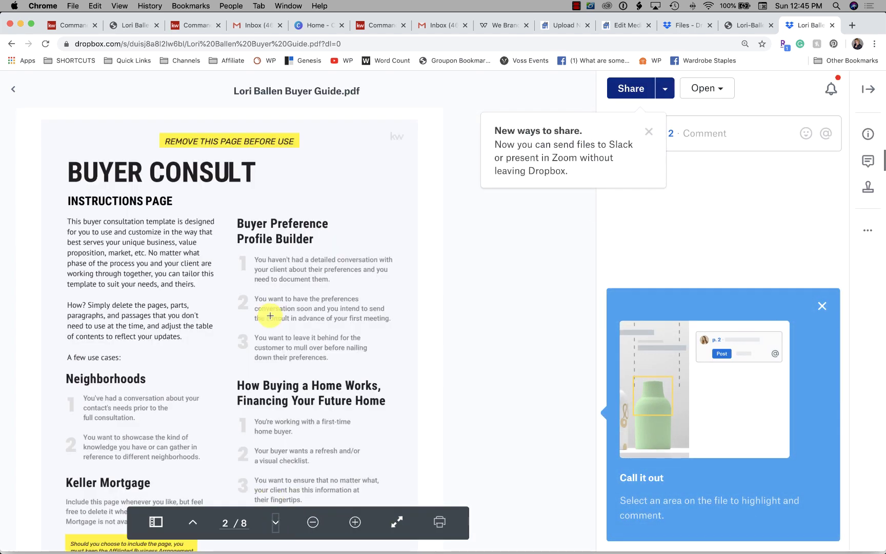
scroll(268, 314, "down", 10)
scroll(270, 315, "down", 3)
scroll(269, 316, "up", 20)
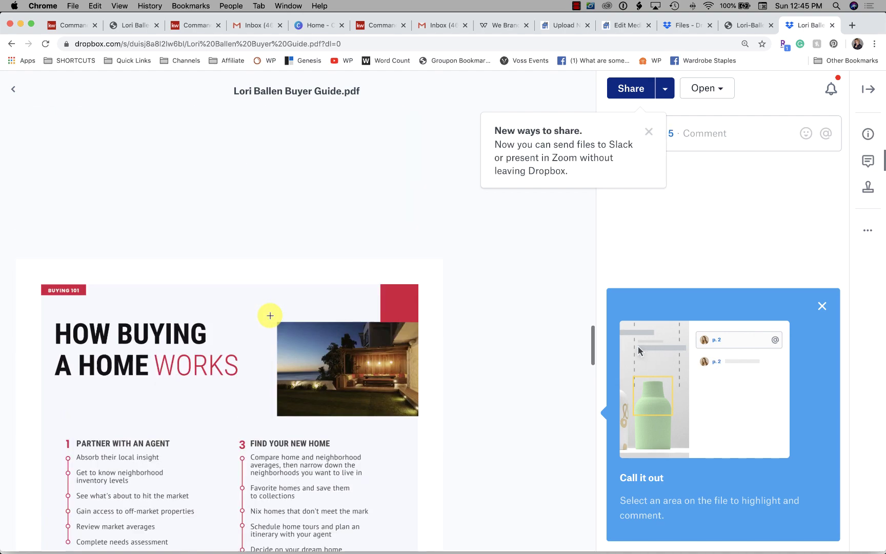
scroll(270, 316, "down", 10)
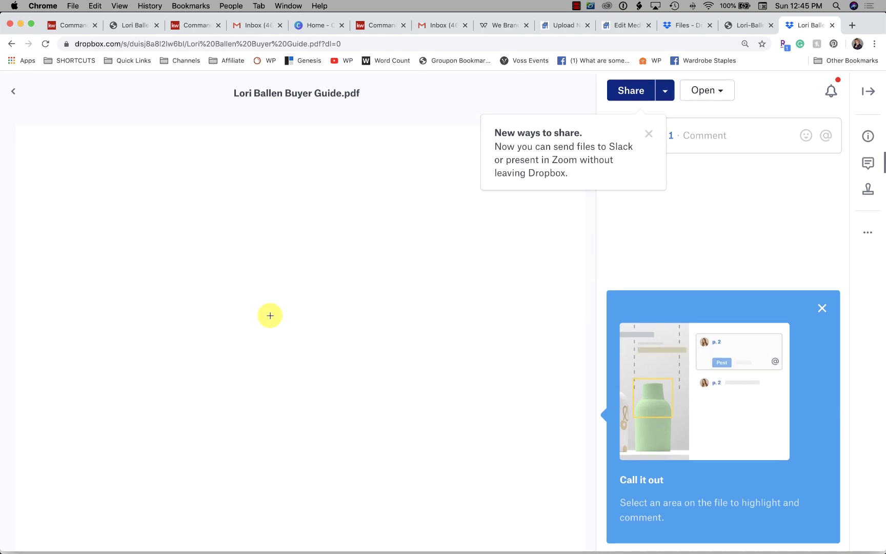
scroll(271, 315, "down", 10)
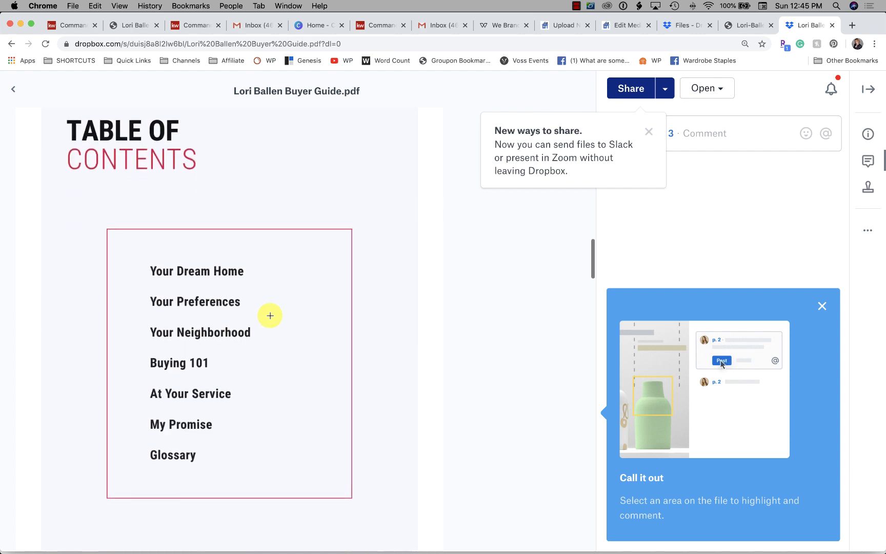
scroll(270, 315, "down", 10)
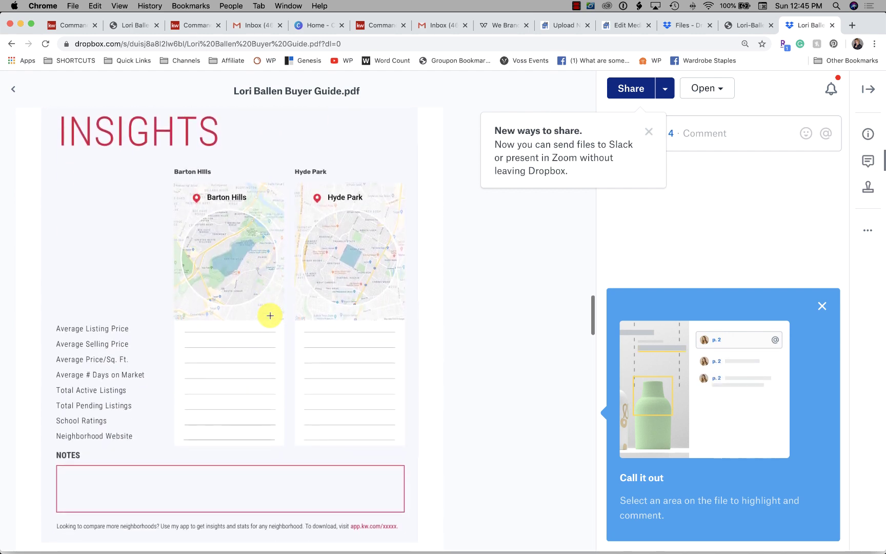
scroll(270, 315, "down", 5)
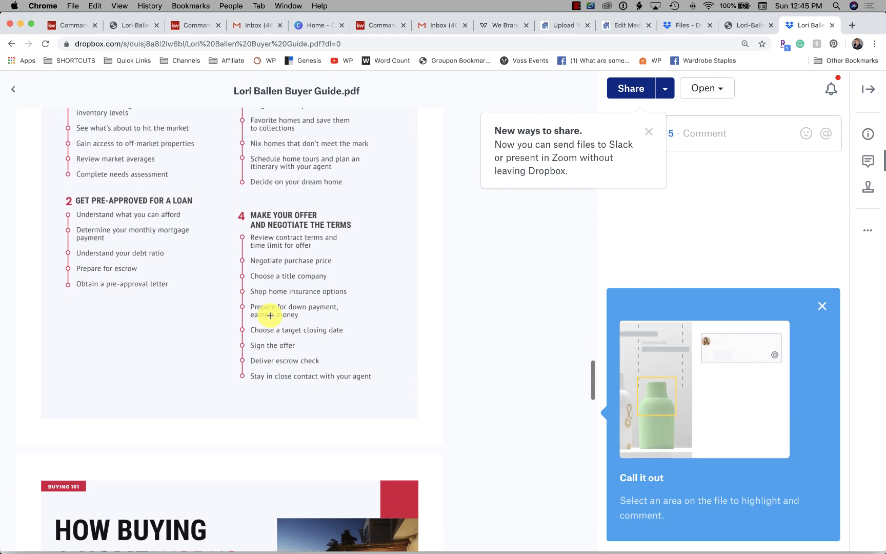
scroll(270, 316, "down", 6)
scroll(270, 316, "up", 1)
scroll(270, 315, "up", 1)
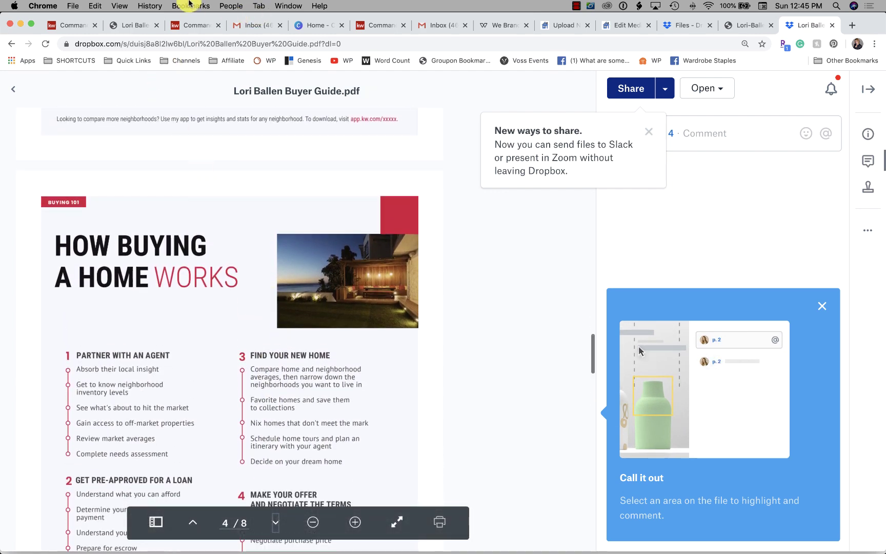
Return to the contact record in KW Command and open the My SmartPlans page.
left_click(136, 24)
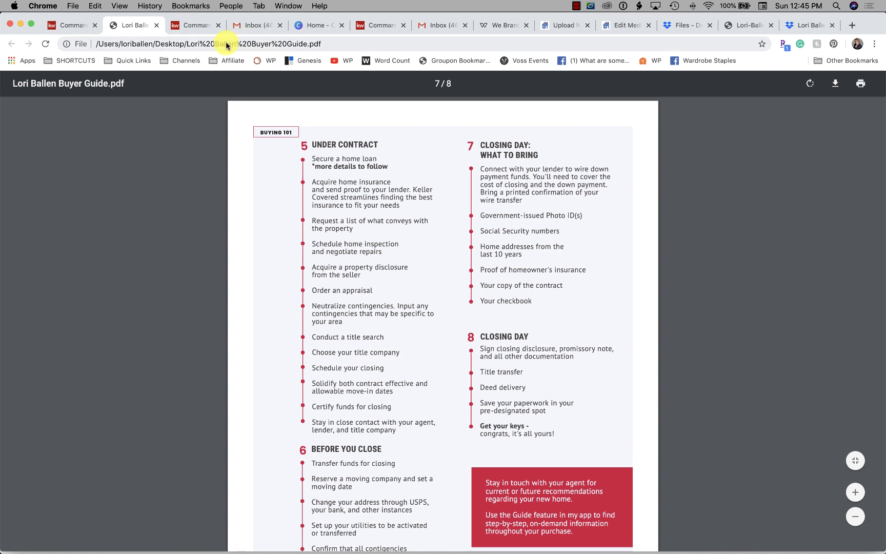
left_click(194, 25)
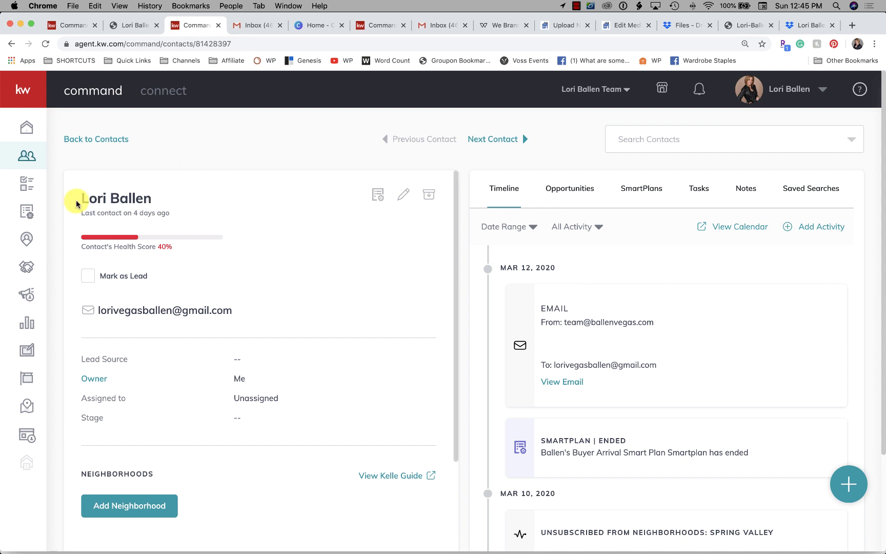
left_click(27, 215)
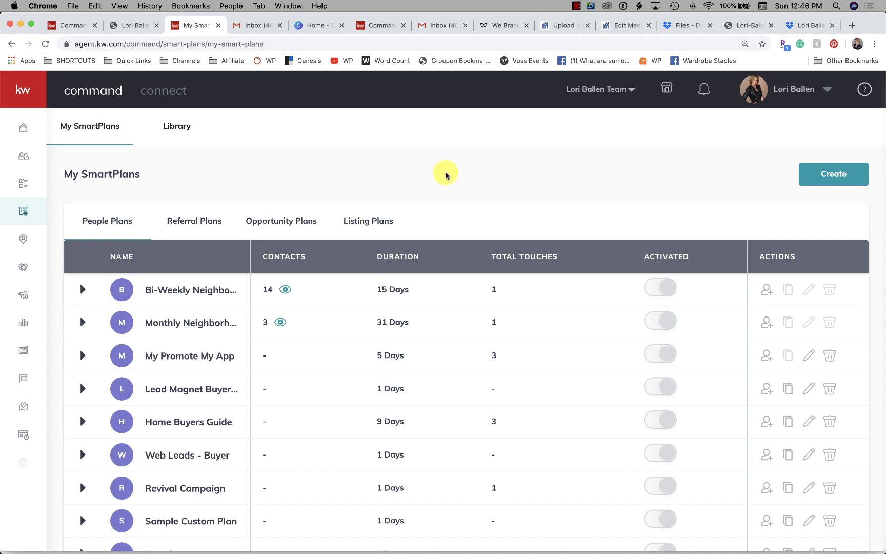
Create a Contacts SmartPlan named "Buyer Guide: SAMPLE" and look at its trigger event settings without changing them.
left_click(828, 174)
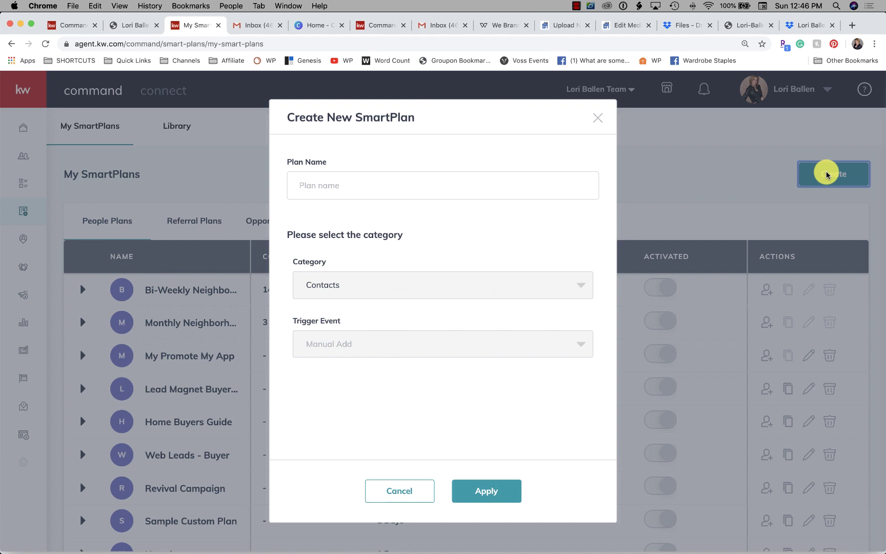
left_click(378, 190)
type("Buyer Guide: SAMPLE")
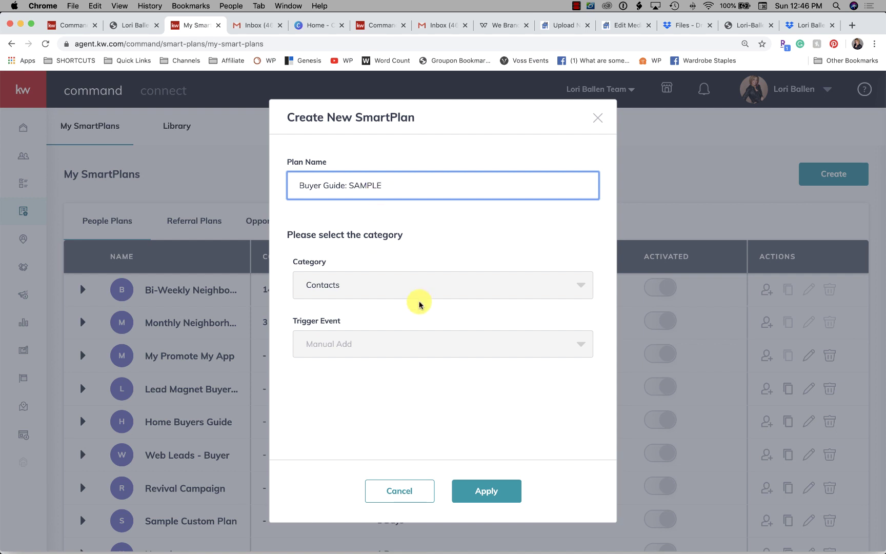
left_click(505, 493)
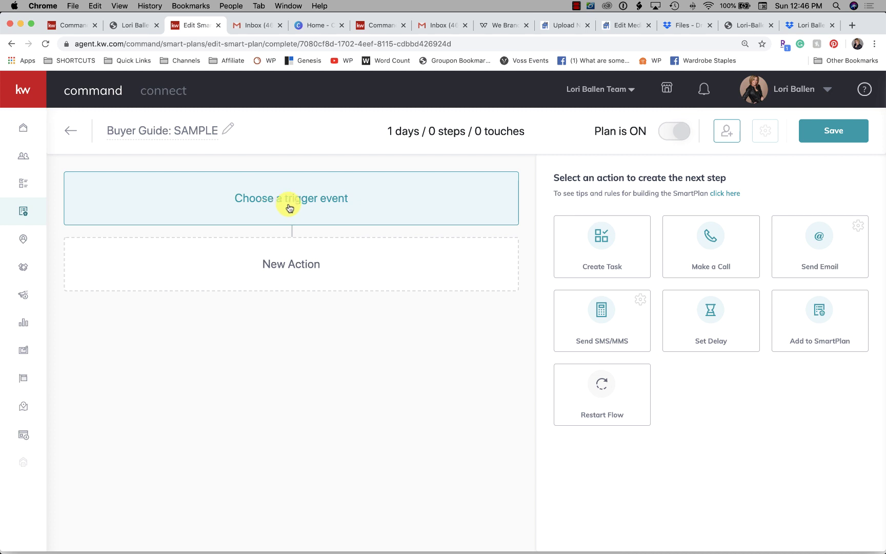
left_click(357, 214)
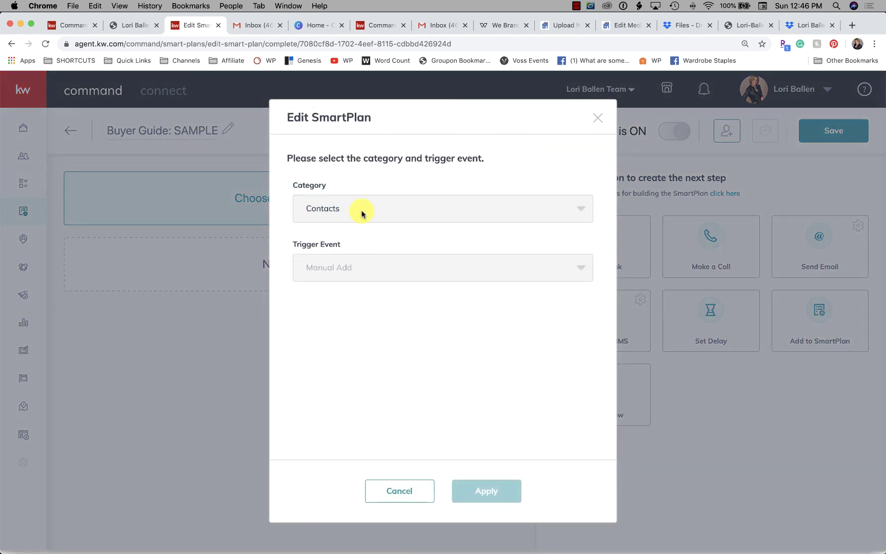
left_click(398, 503)
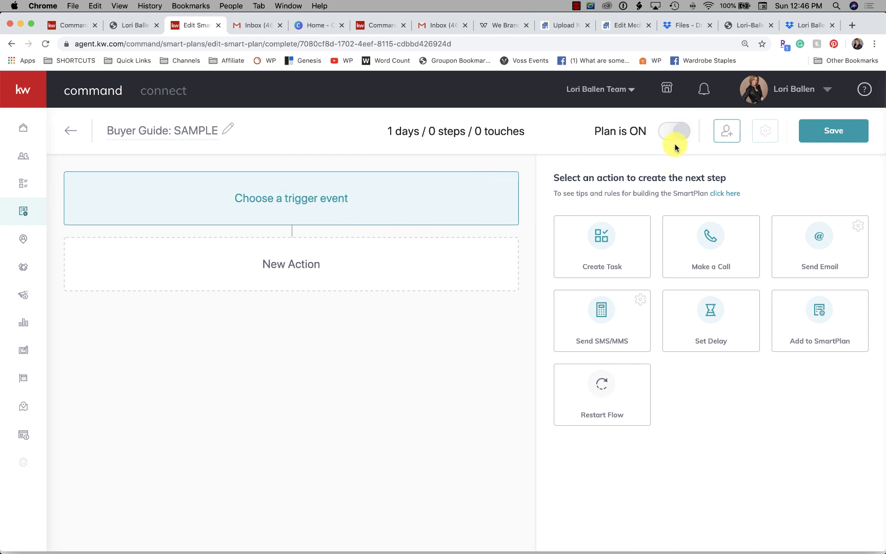
Add a Send Email action to the SmartPlan with the subject "Your Home Buyer's Guide".
left_click(820, 244)
scroll(172, 321, "down", 3)
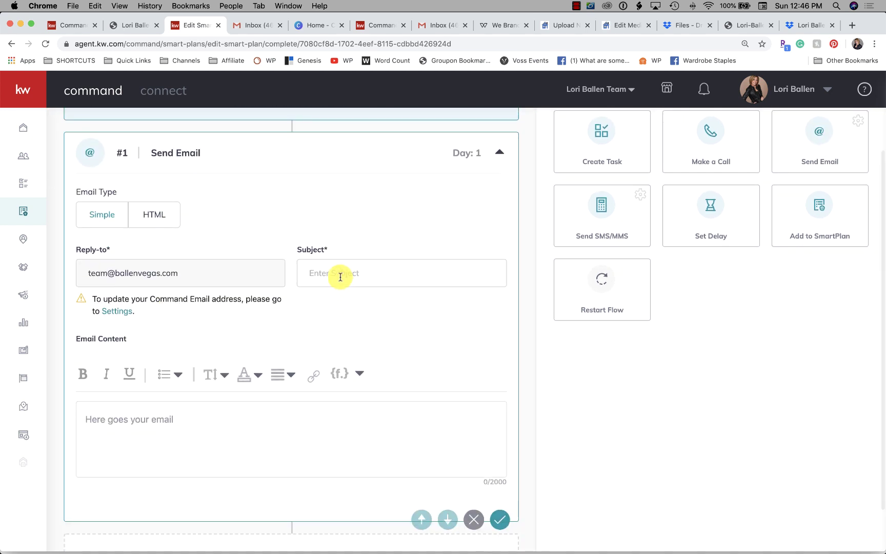
left_click(339, 272)
type("Your Home Buyer's Guide")
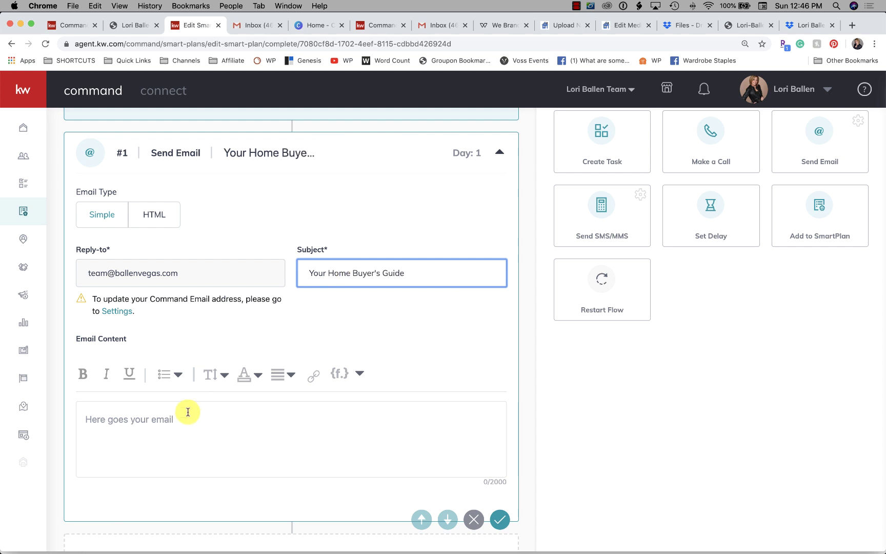
Begin the email content with the greeting "Hi" followed by the contact.first.name merge field.
left_click(180, 426)
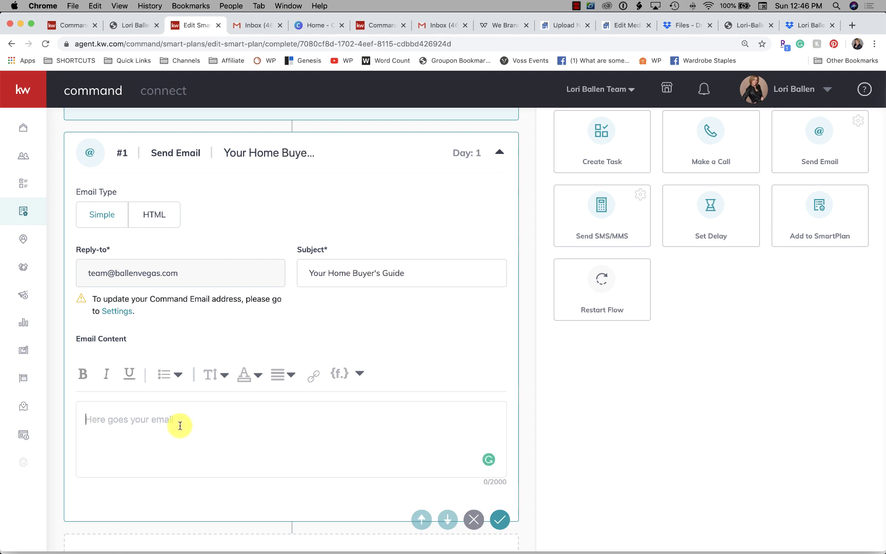
type("Hi")
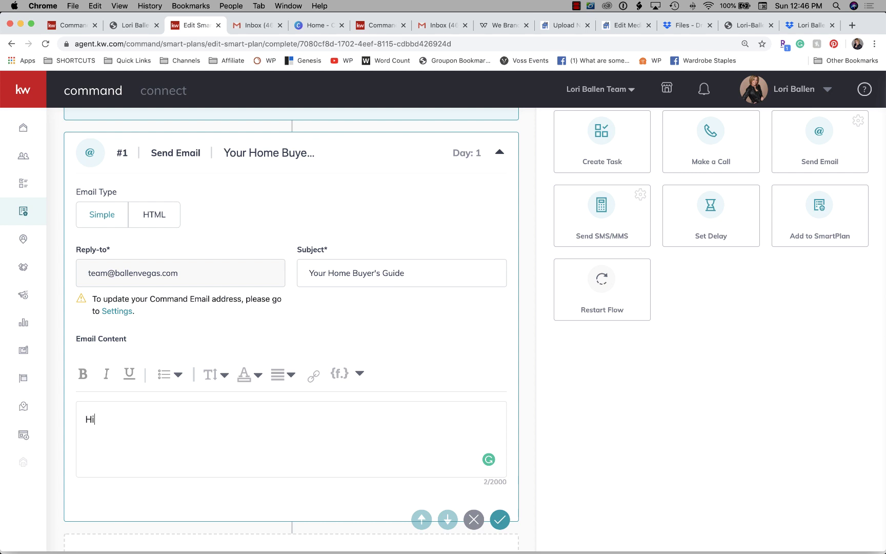
left_click(344, 375)
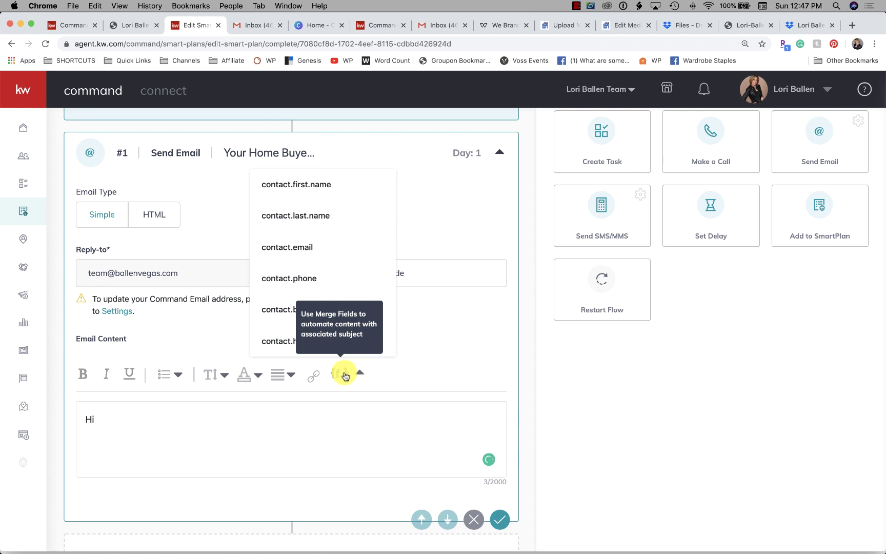
left_click(309, 184)
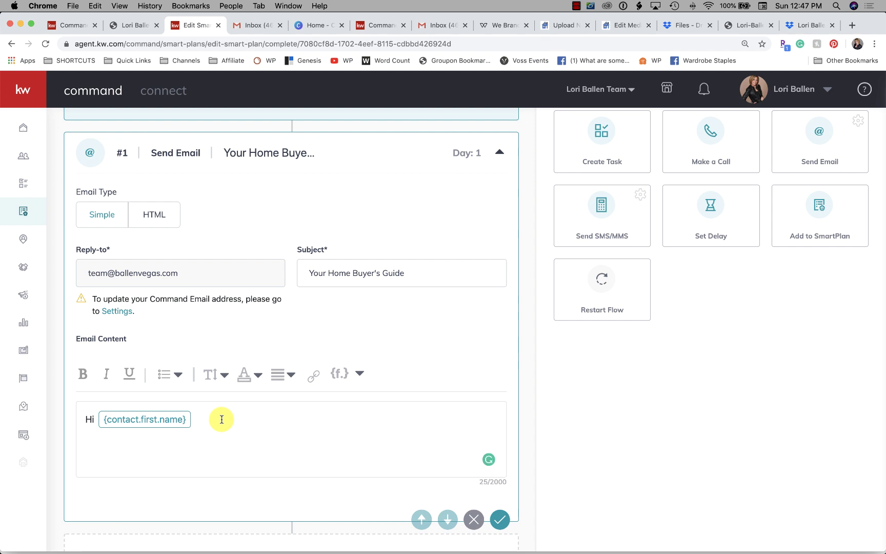
Add a comma and a message that the team looks forward to working together, has prepared this home buyer's guide and will follow up.
type(",")
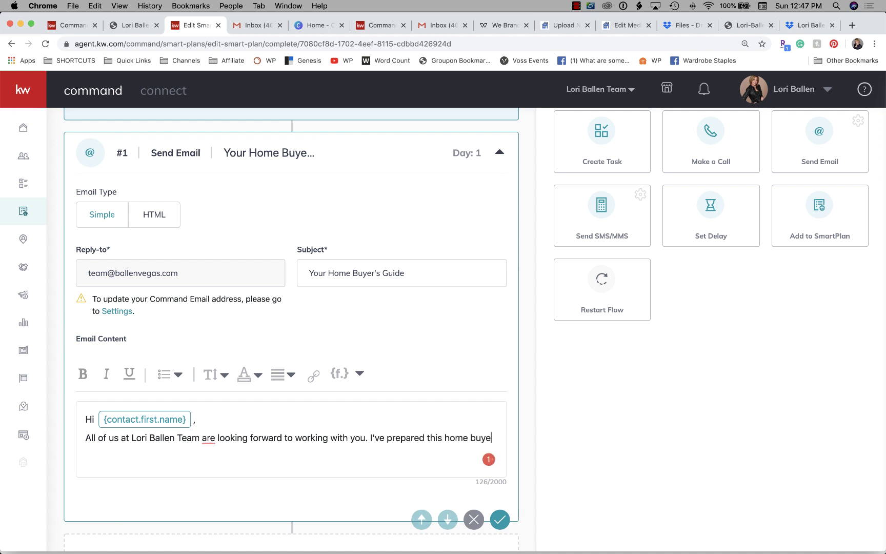
type("s g")
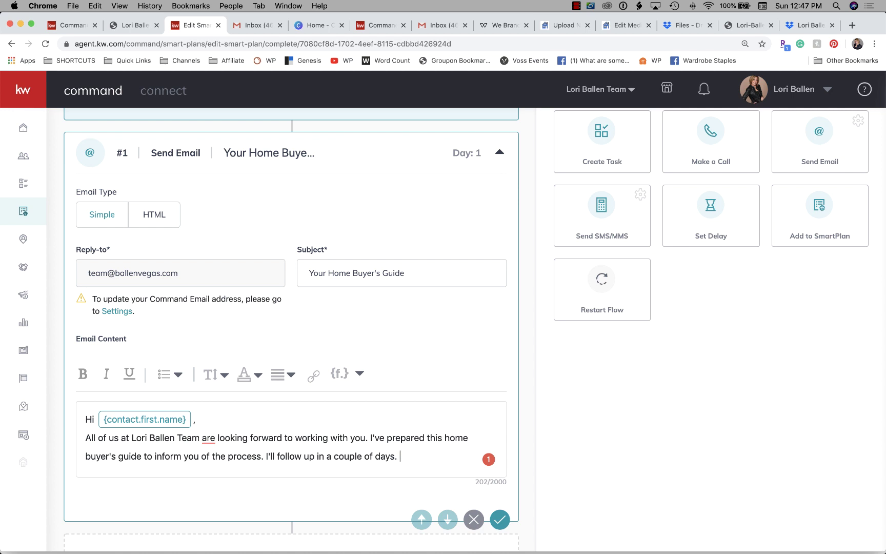
key("Return")
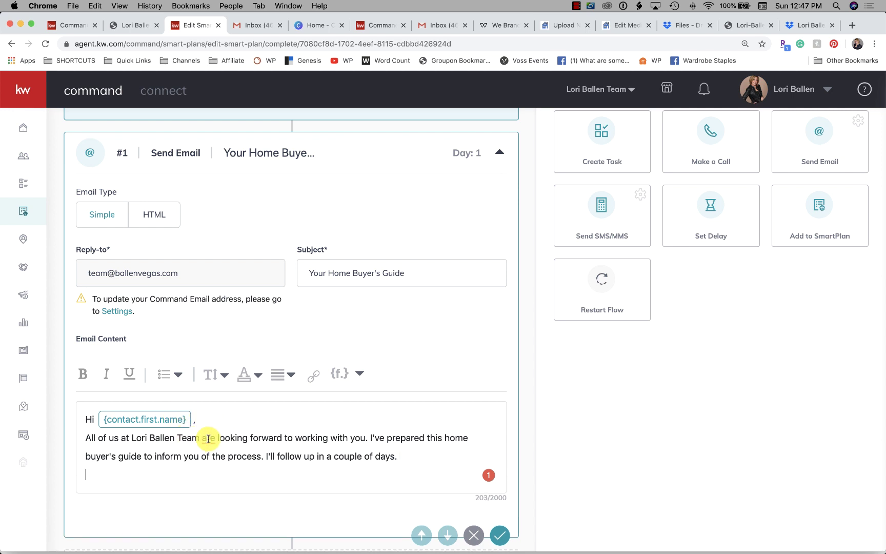
Check the available merge fields without inserting one, and sign off the email on a new line with a dash and the team's name.
mouse_move(208, 438)
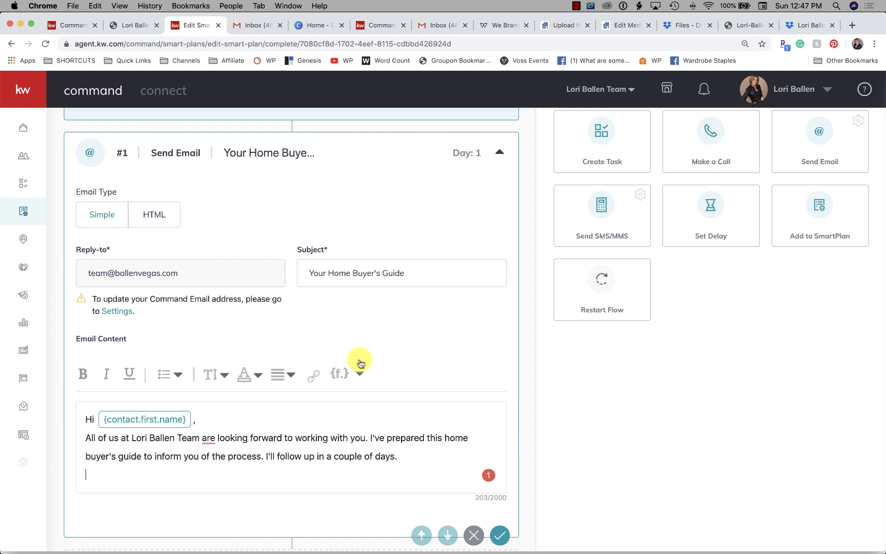
left_click(342, 372)
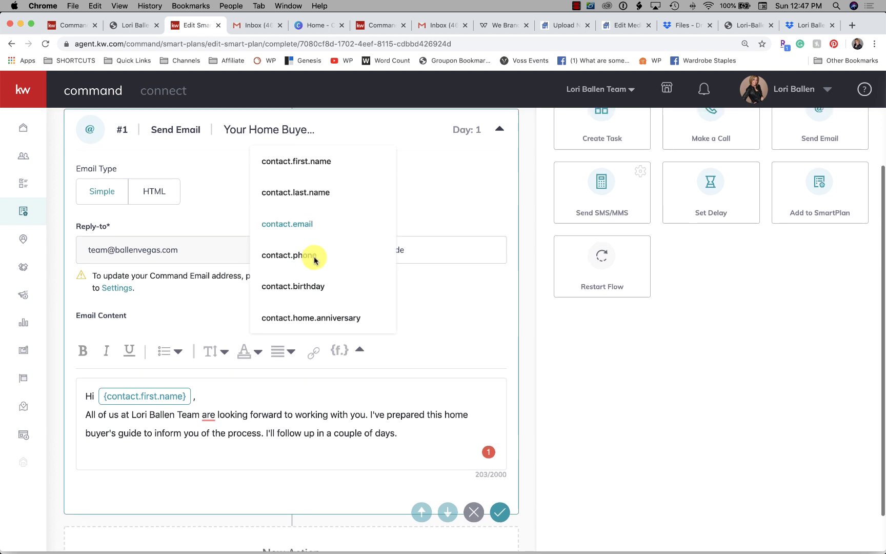
scroll(313, 256, "down", 3)
scroll(307, 382, "up", 3)
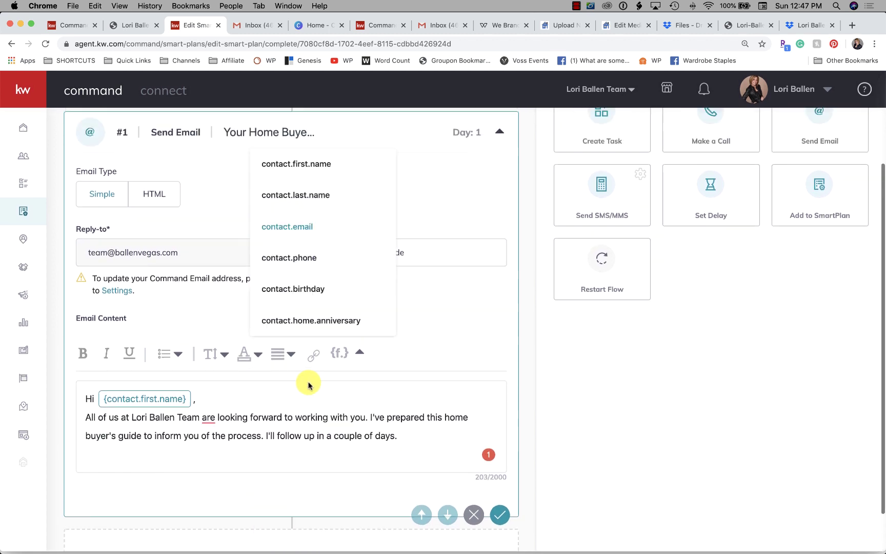
left_click(156, 462)
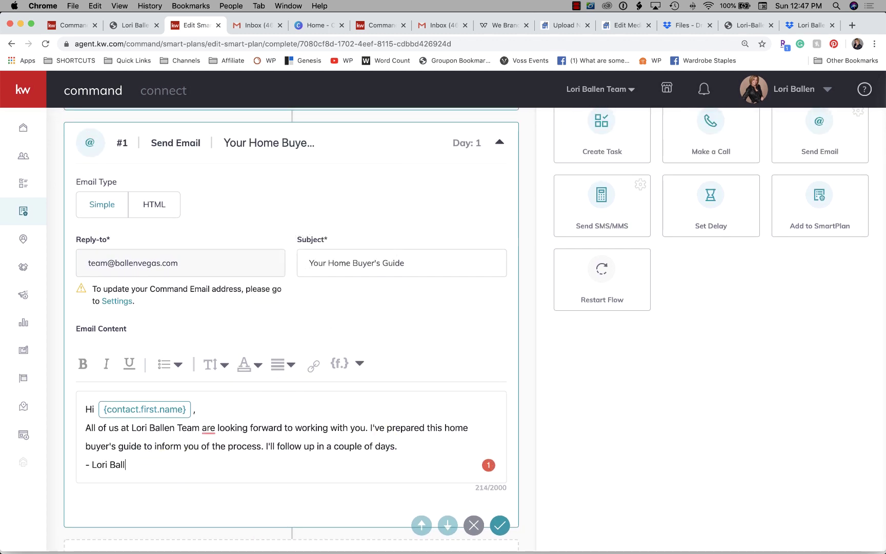
scroll(506, 388, "down", 2)
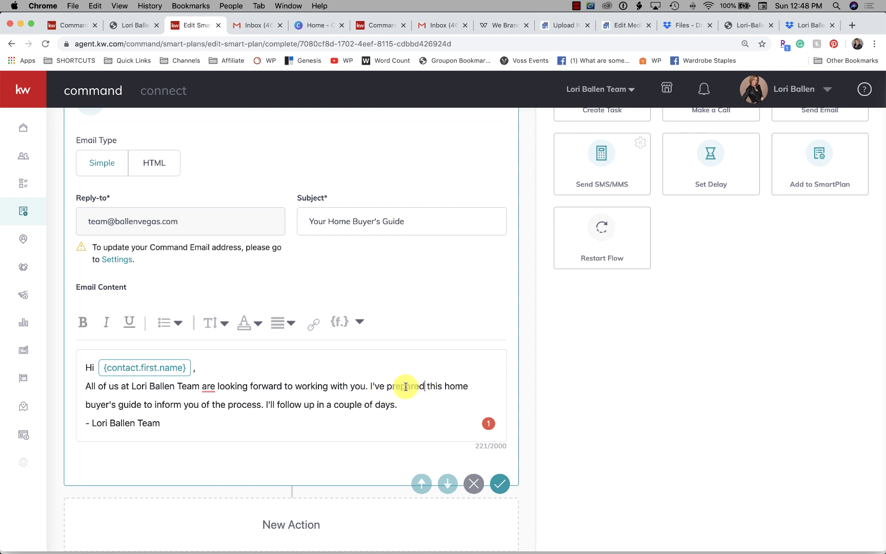
Open the link settings for the words "home buyer's guide" in the email and copy the web address of the buyer guide PDF hosted on ballenvegas.com.
left_click_drag(445, 385, 153, 405)
left_click(313, 324)
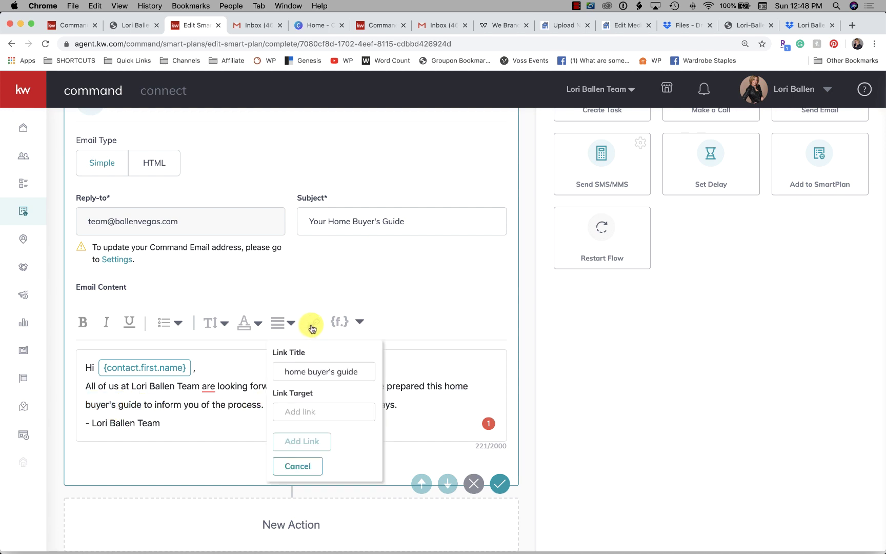
left_click(320, 411)
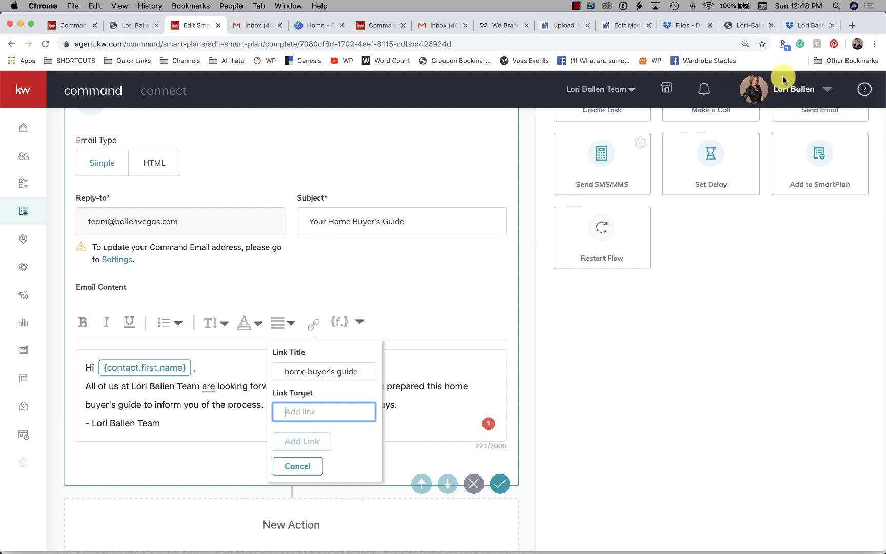
left_click(803, 26)
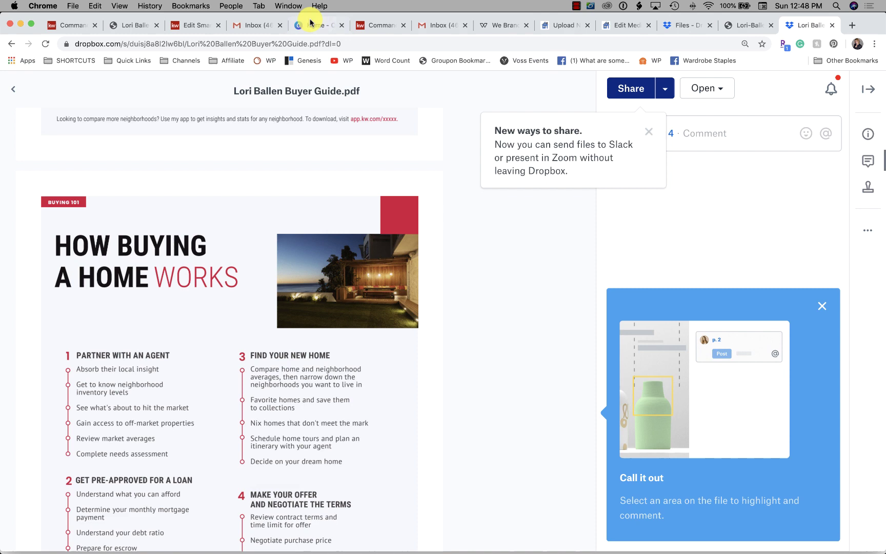
left_click(300, 44)
left_click(749, 25)
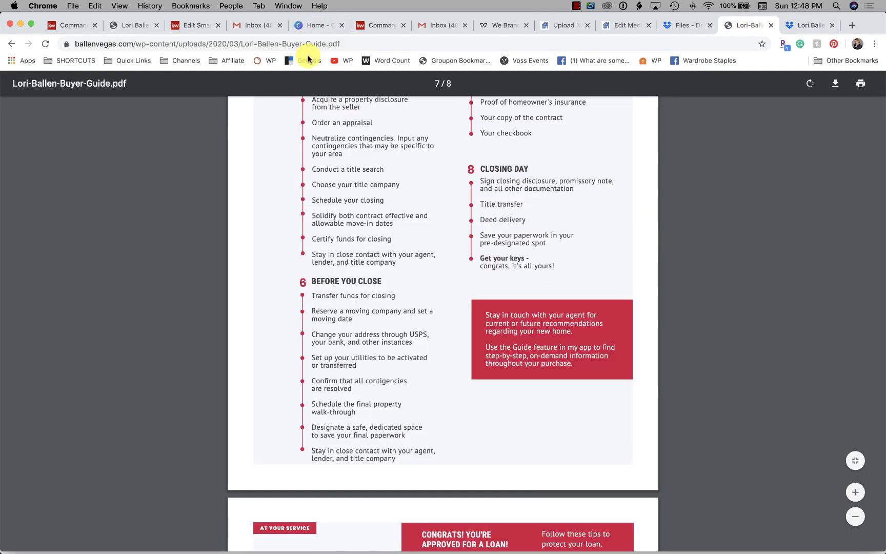
left_click(303, 44)
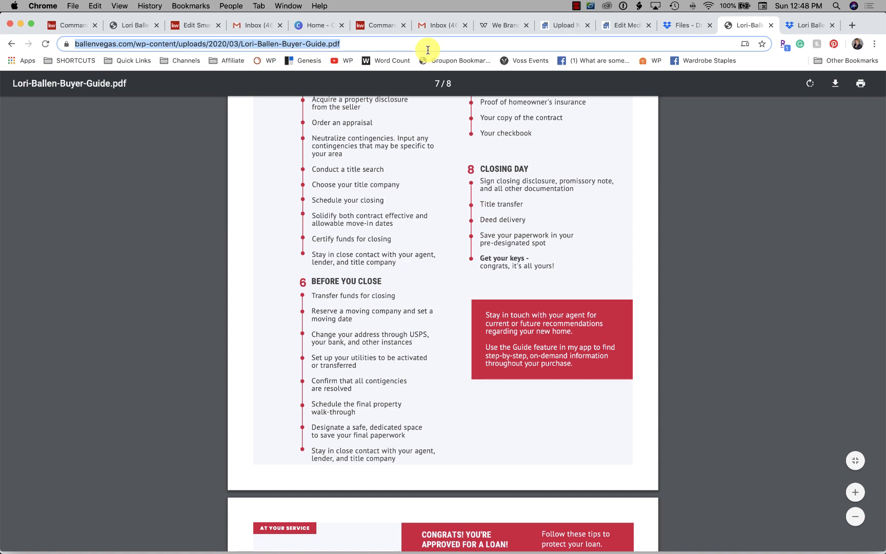
Return to the SmartPlan editor and add the link to "home buyer's guide" with the copied PDF address as its target.
left_click(498, 30)
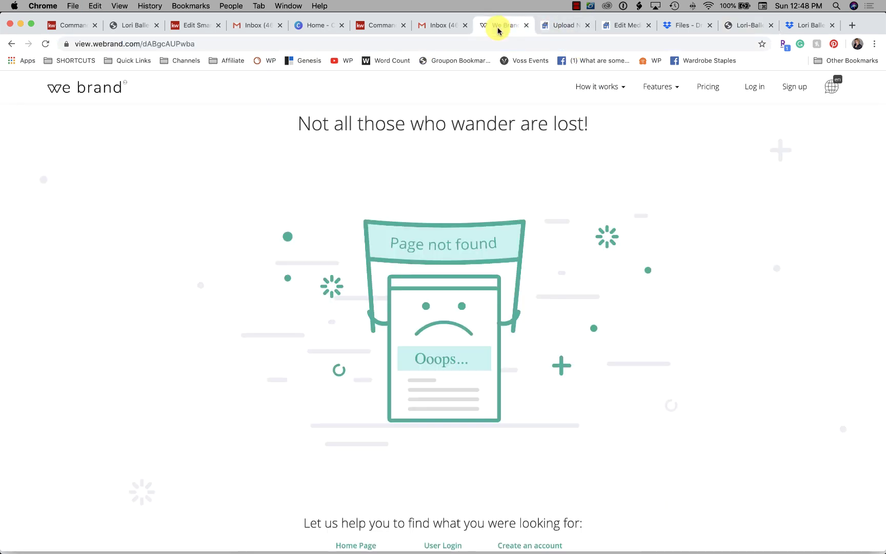
left_click(128, 28)
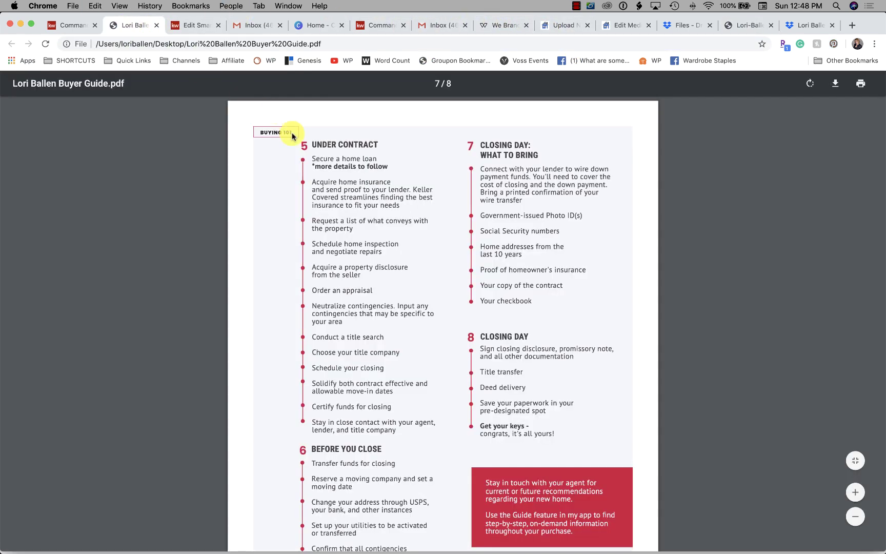
left_click(384, 29)
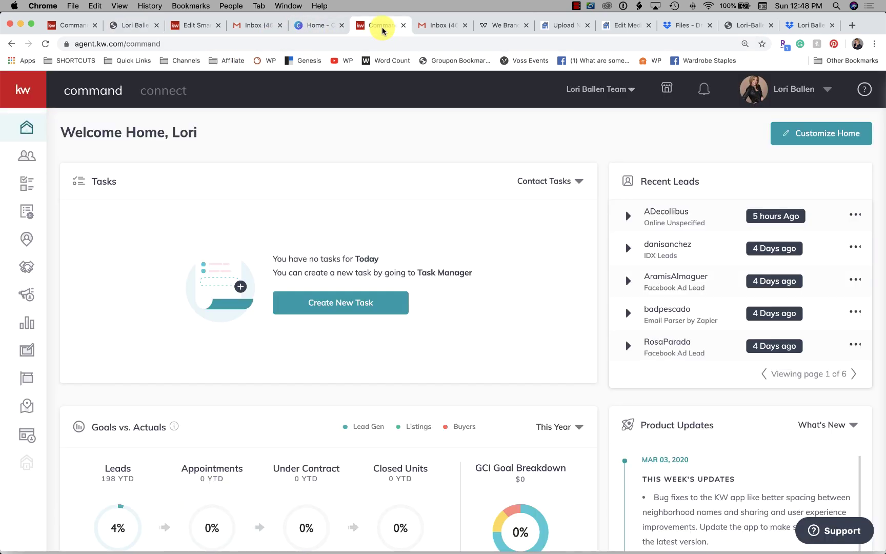
left_click(198, 28)
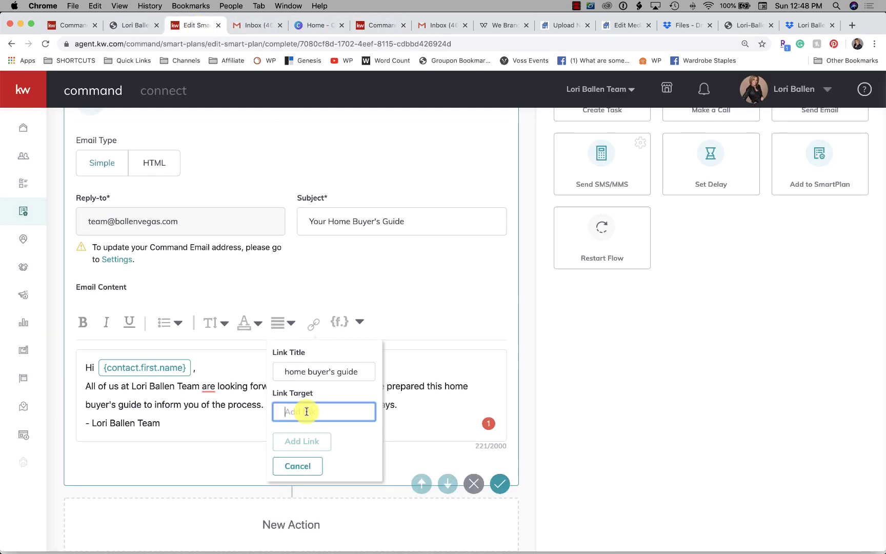
key("super+v")
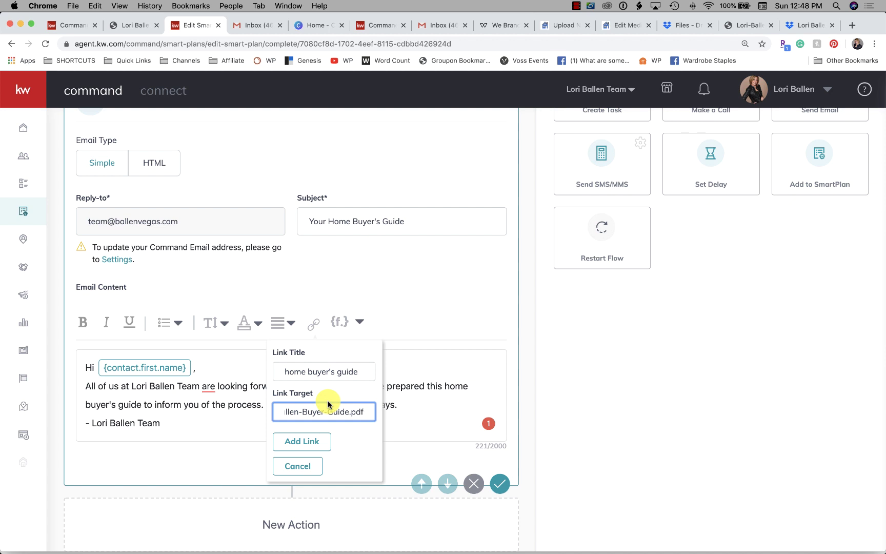
left_click(307, 442)
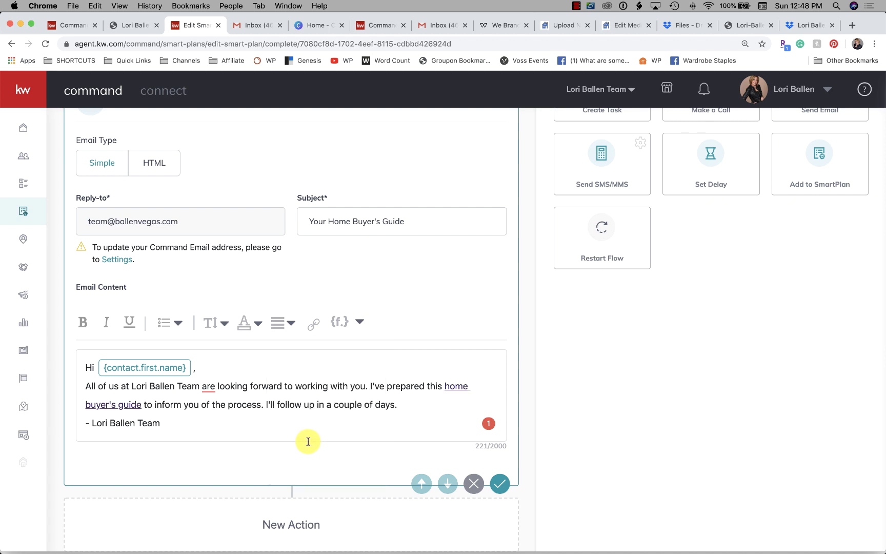
Add a Send SMS/MMS action after the email and copy the complete email content into its text message.
scroll(297, 380, "down", 1)
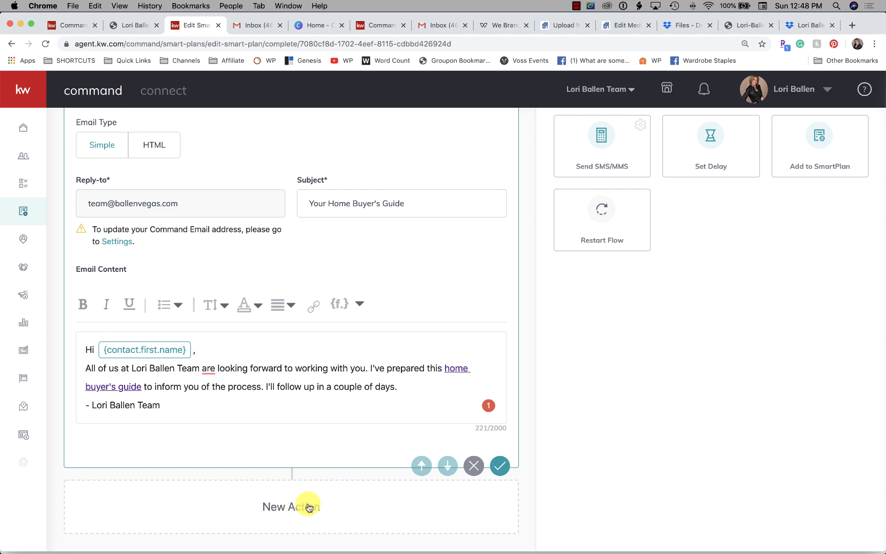
scroll(800, 193, "up", 3)
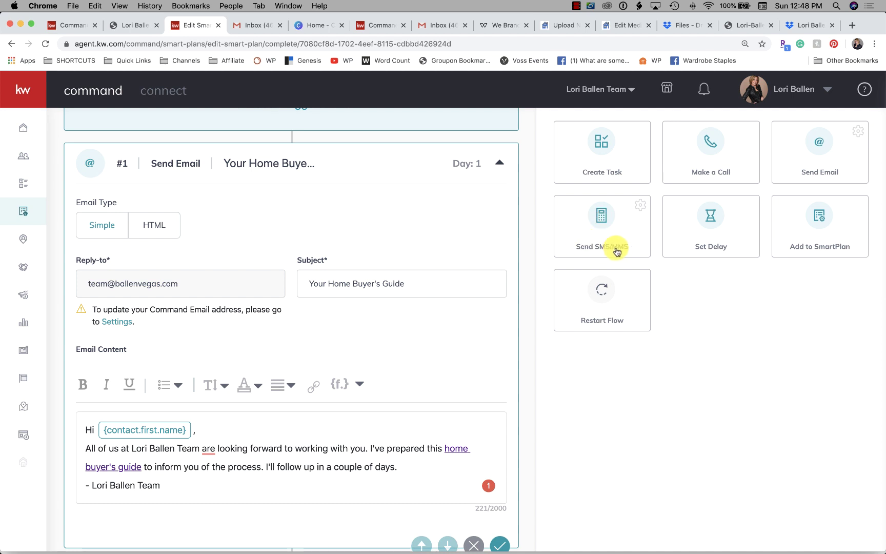
left_click(607, 214)
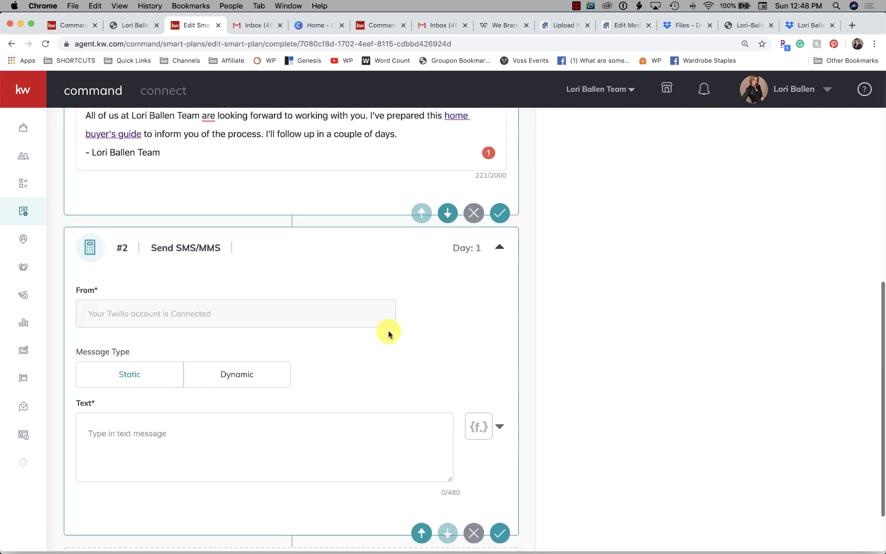
scroll(389, 333, "up", 6)
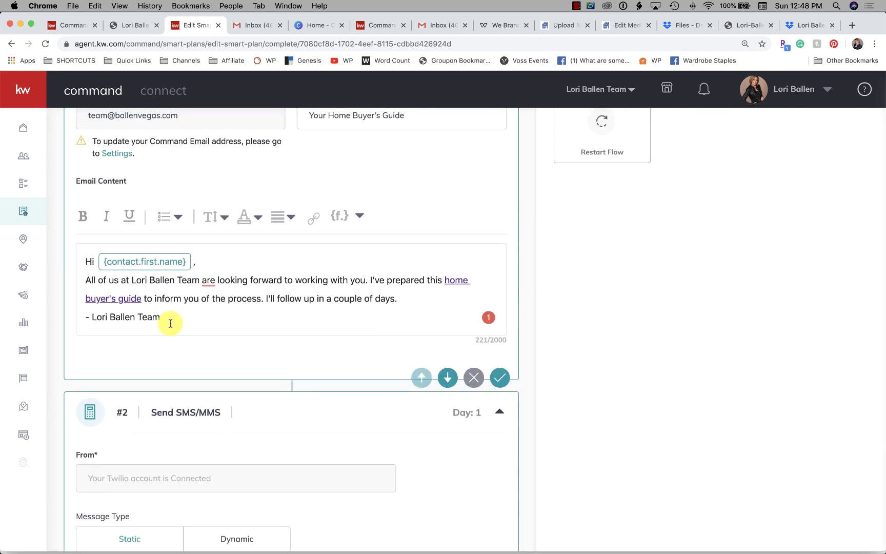
left_click_drag(171, 323, 72, 265)
key("super+c")
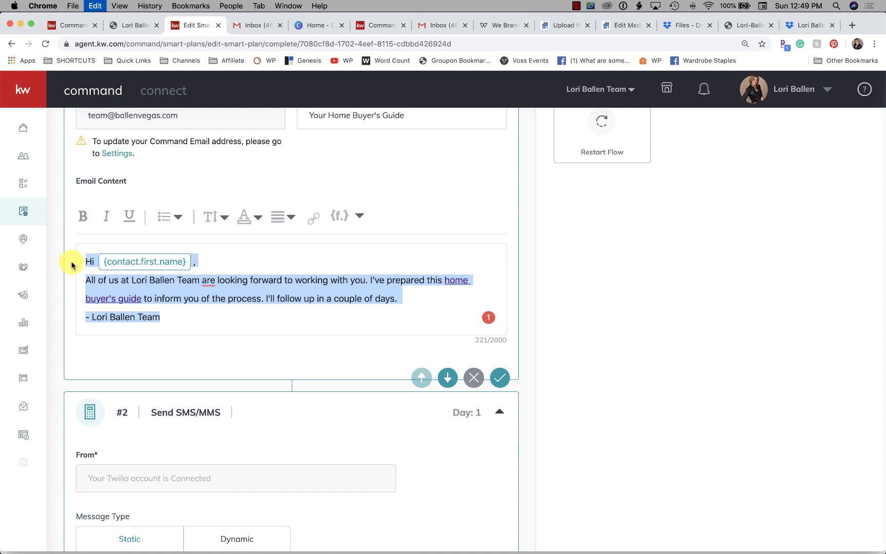
scroll(70, 262, "down", 5)
left_click(118, 366)
key("super+v")
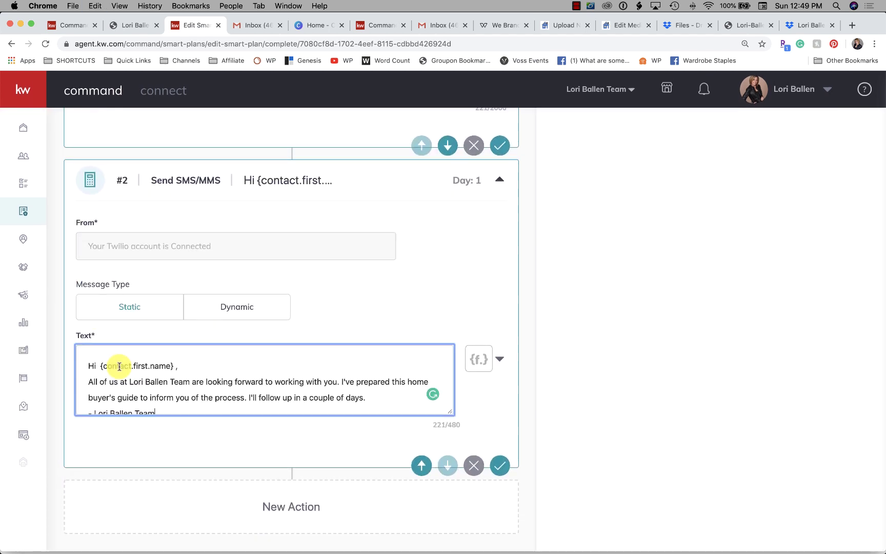
Replace the pasted plain-text first-name placeholder and comma in the text message's greeting with the contact.first.name merge field.
scroll(175, 347, "up", 6)
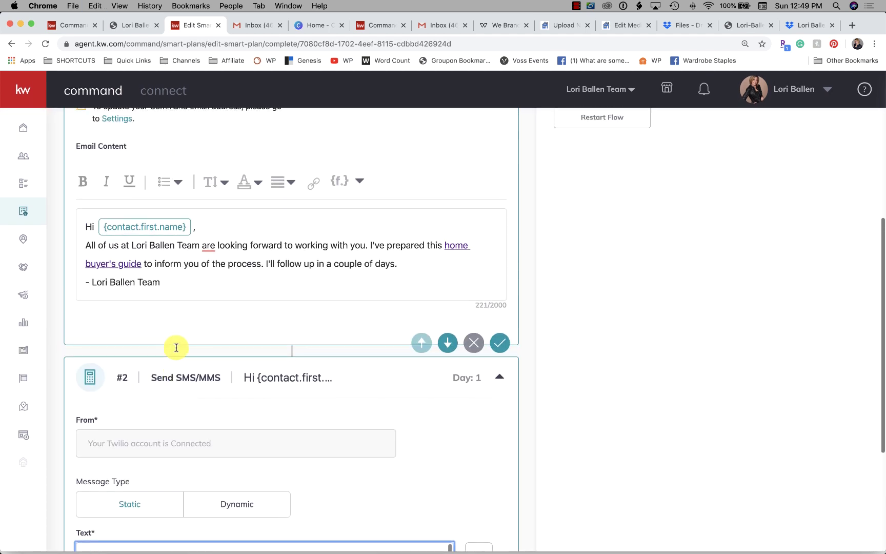
scroll(176, 348, "down", 6)
left_click_drag(179, 374, 107, 374)
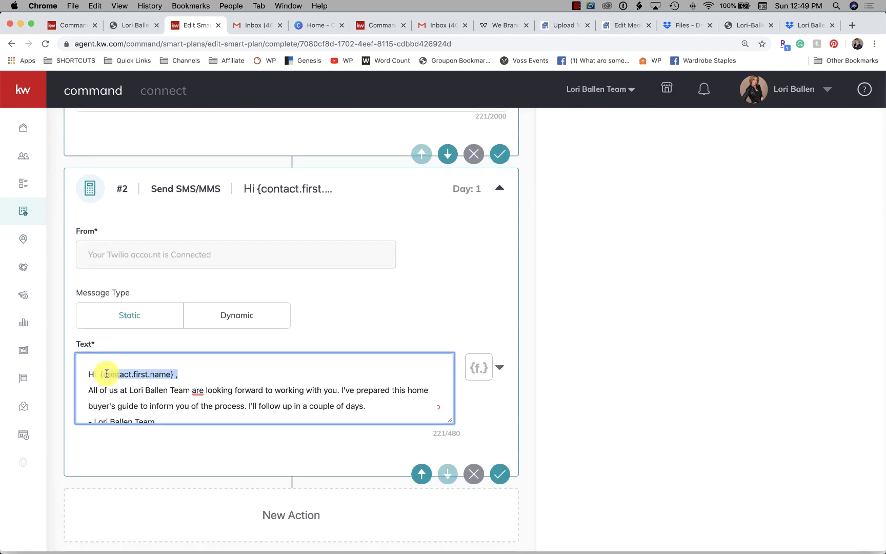
key("BackSpace")
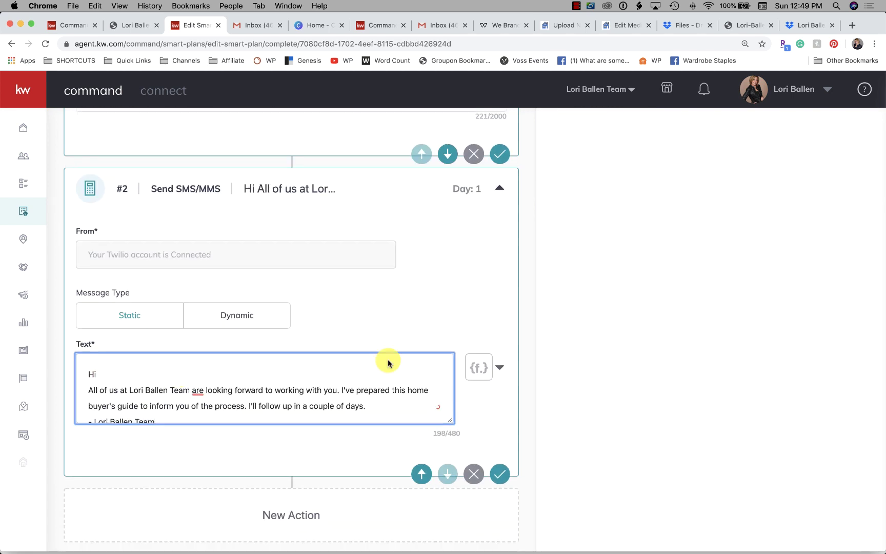
left_click(480, 366)
scroll(424, 144, "up", 2)
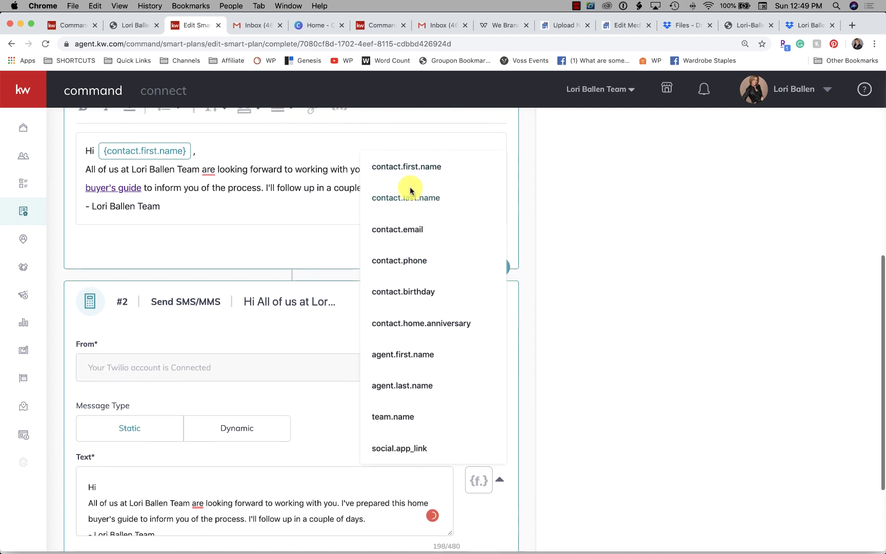
left_click(406, 164)
scroll(244, 480, "down", 1)
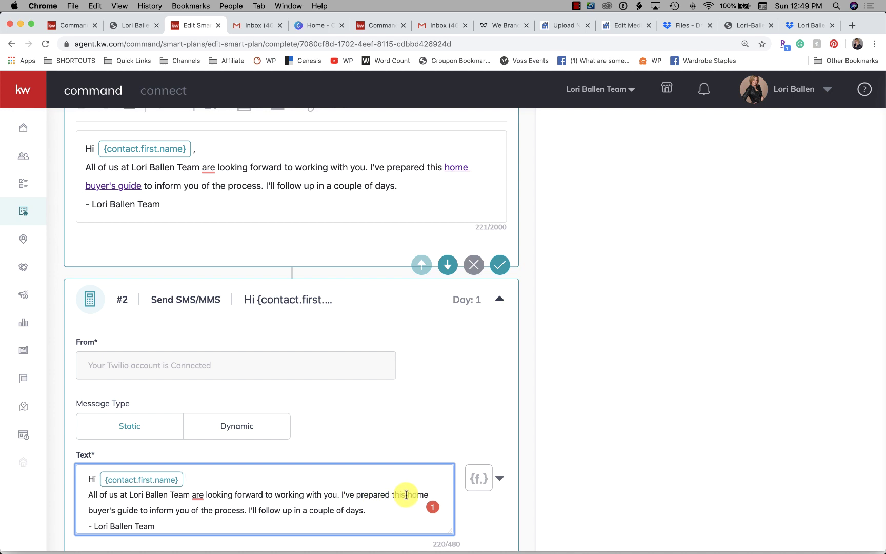
left_click(383, 510)
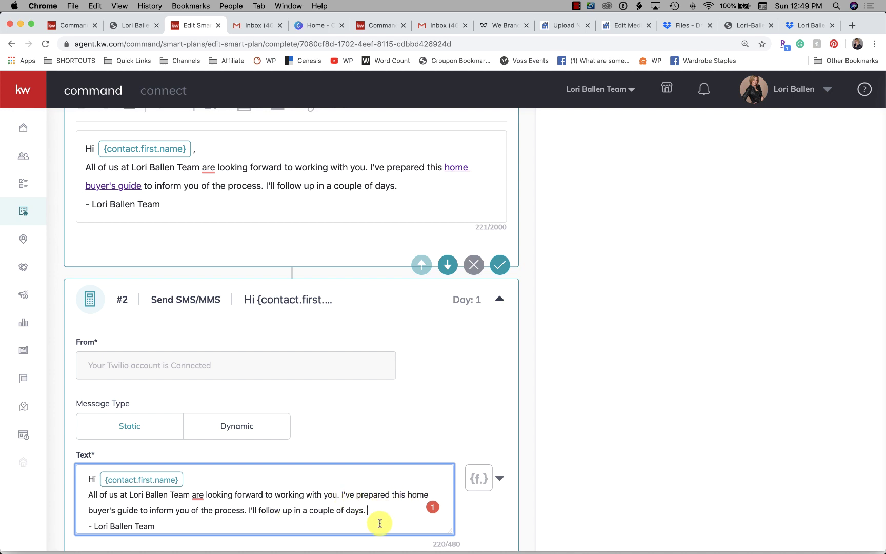
Open the bit.ly link shortener in a new browser tab.
left_click_drag(338, 495, 418, 496)
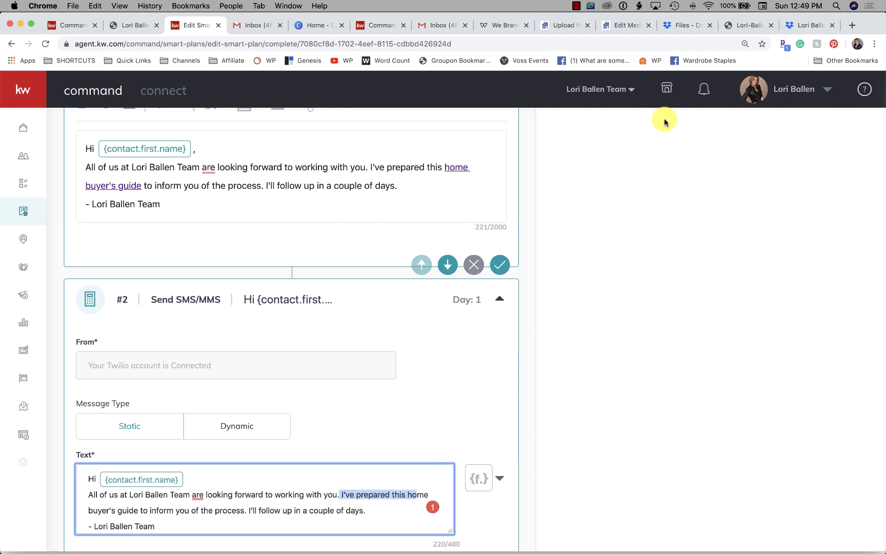
left_click(852, 26)
type("bi")
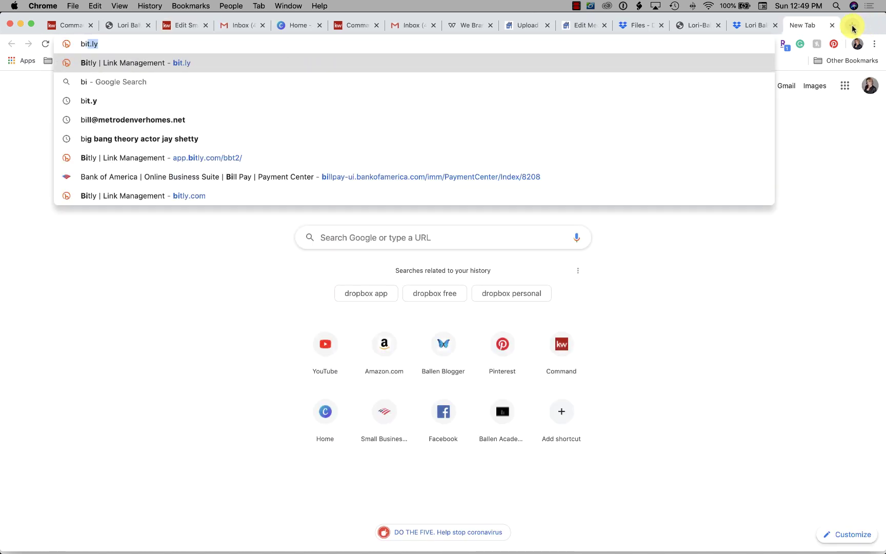
type("t.ly")
key("Return")
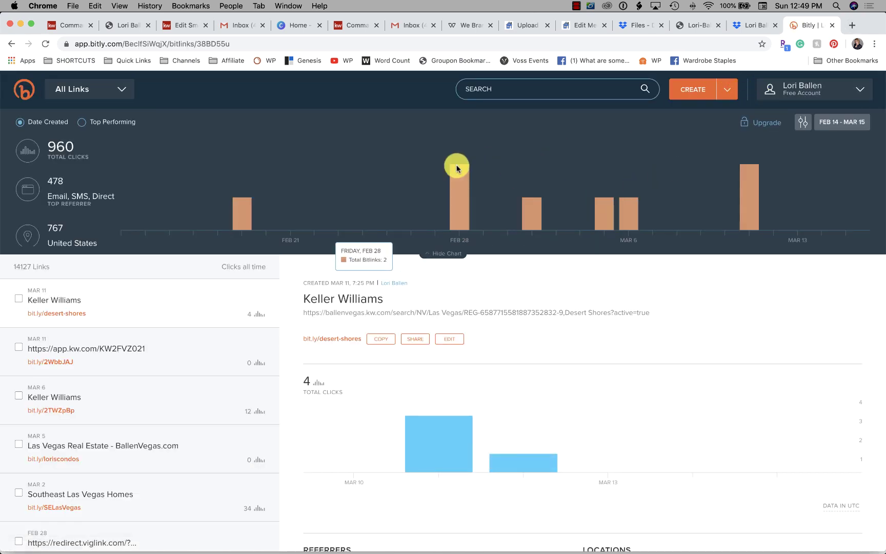
Copy the full web address of the buyer guide PDF hosted on ballenvegas.com as the source for a short link.
left_click(688, 89)
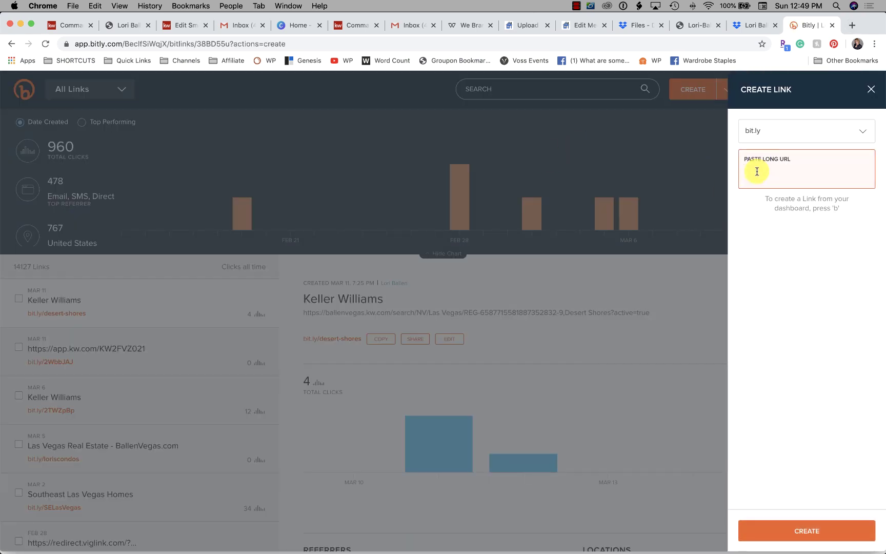
type("Hi , All of us at Lori Ballen Team are looking forward to working with you. I've prepared this home buyer's guide to inform you of the process. I'll follow up in a couple of days. - Lori Ballen Team")
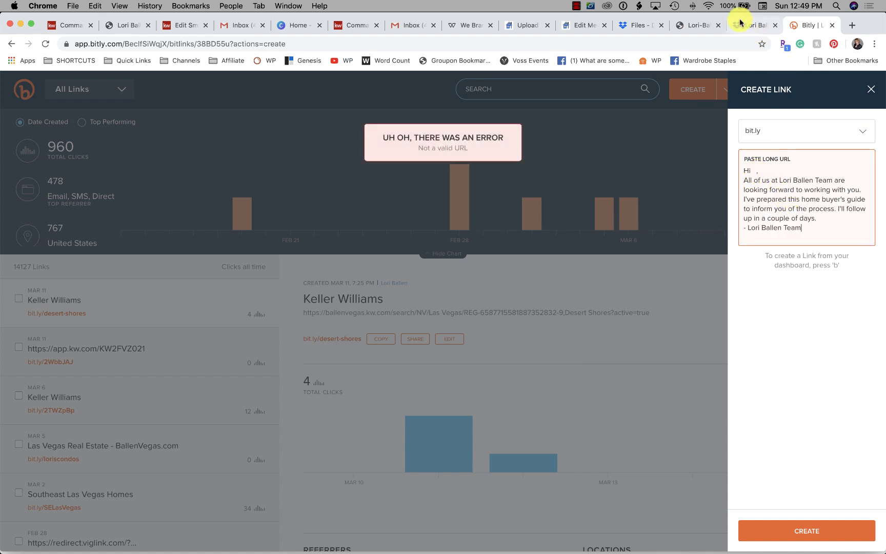
left_click(685, 25)
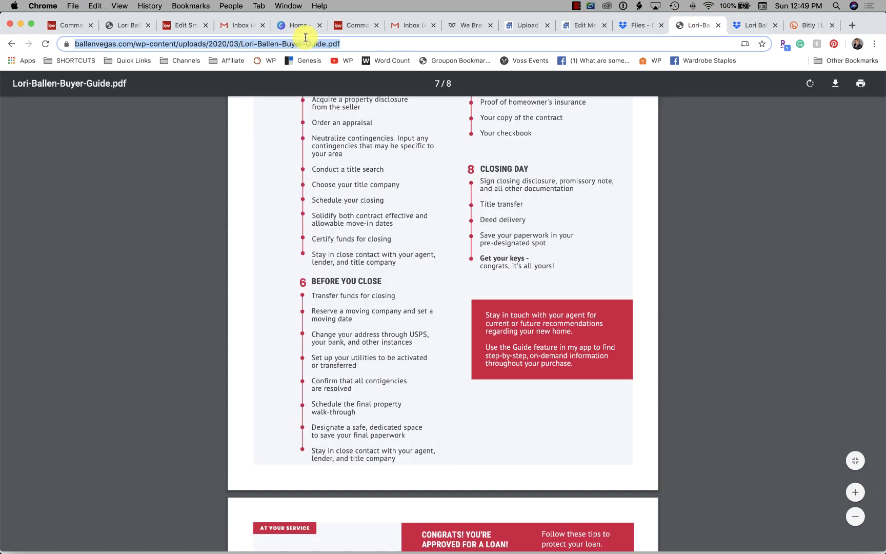
left_click_drag(386, 44, 71, 44)
key("super+c")
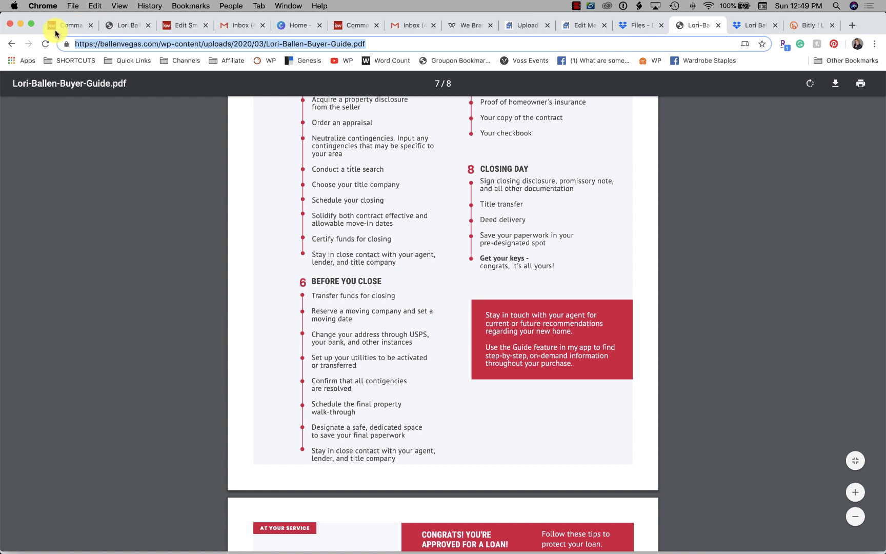
Return to Bitly, discard the incorrect link entry, and create a new short link from the copied PDF address.
left_click(806, 25)
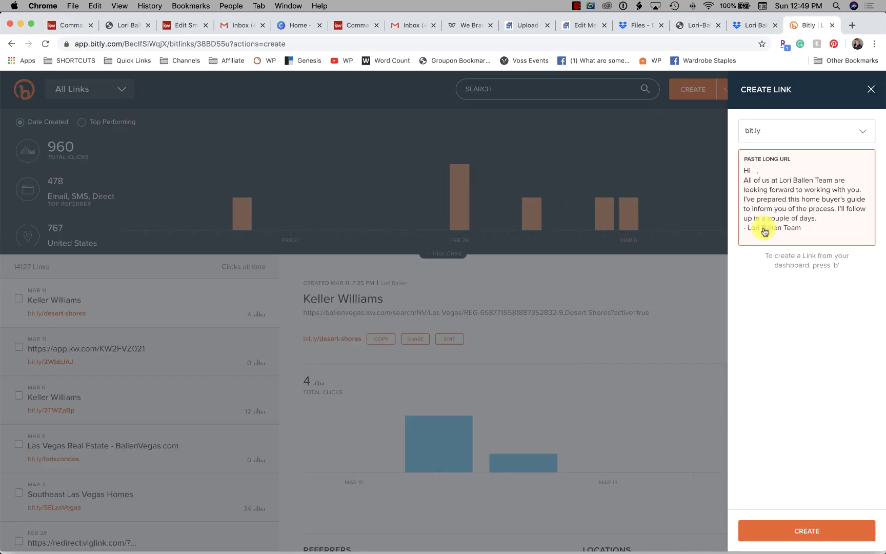
left_click(816, 224)
left_click_drag(819, 232, 712, 149)
left_click(712, 148)
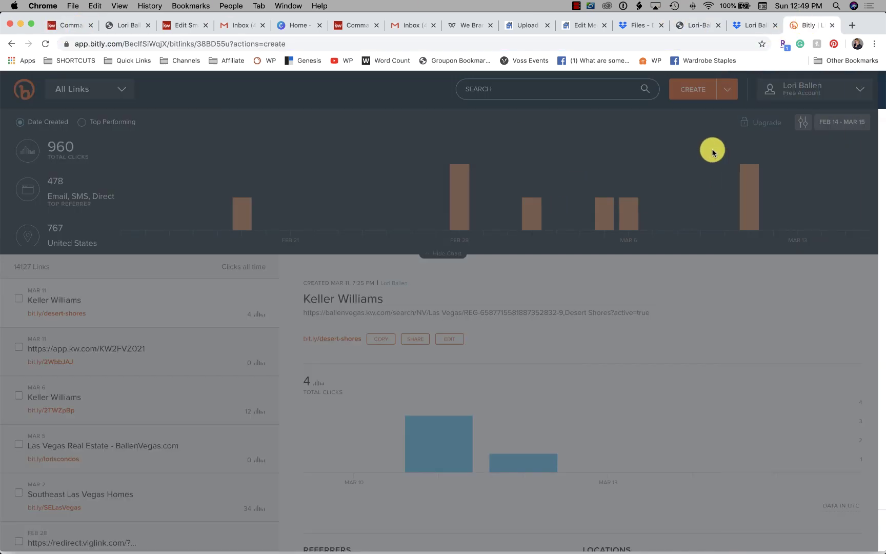
left_click(684, 89)
key("super+v")
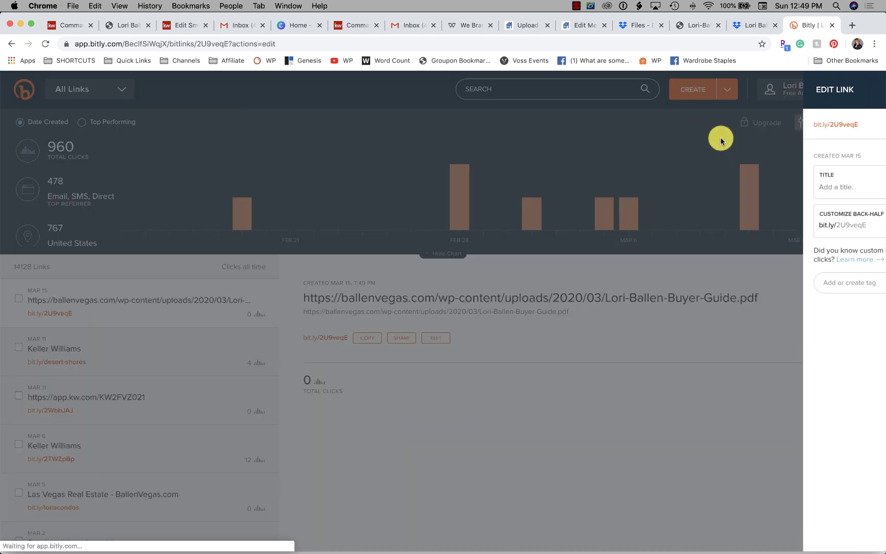
left_click(770, 228)
left_click(804, 221)
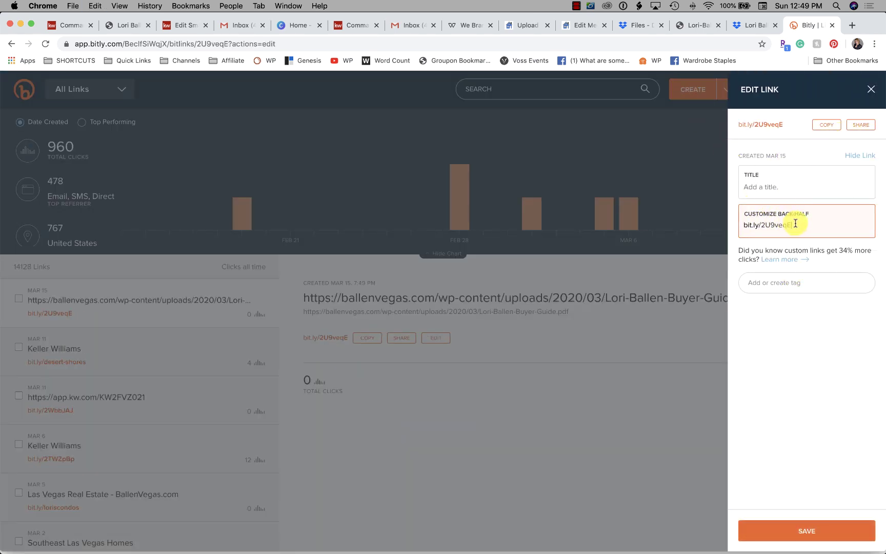
left_click(872, 91)
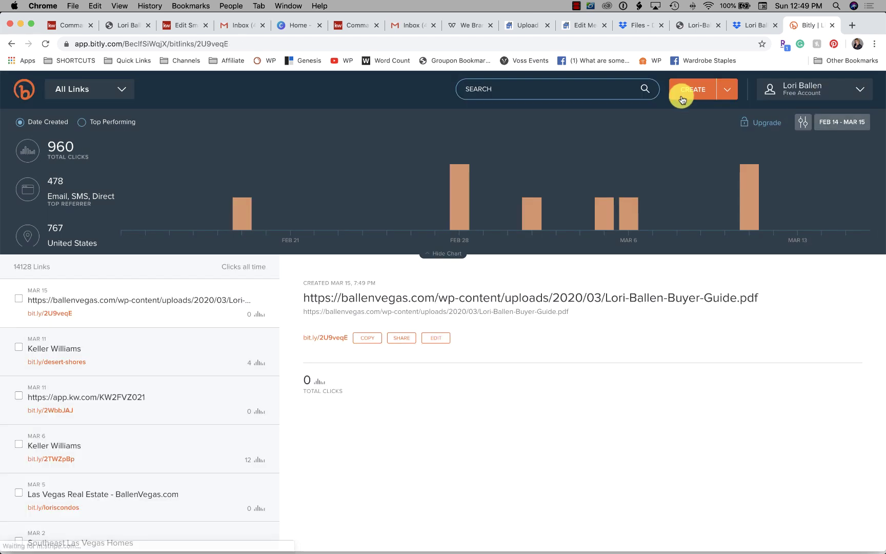
left_click(689, 92)
key("super+v")
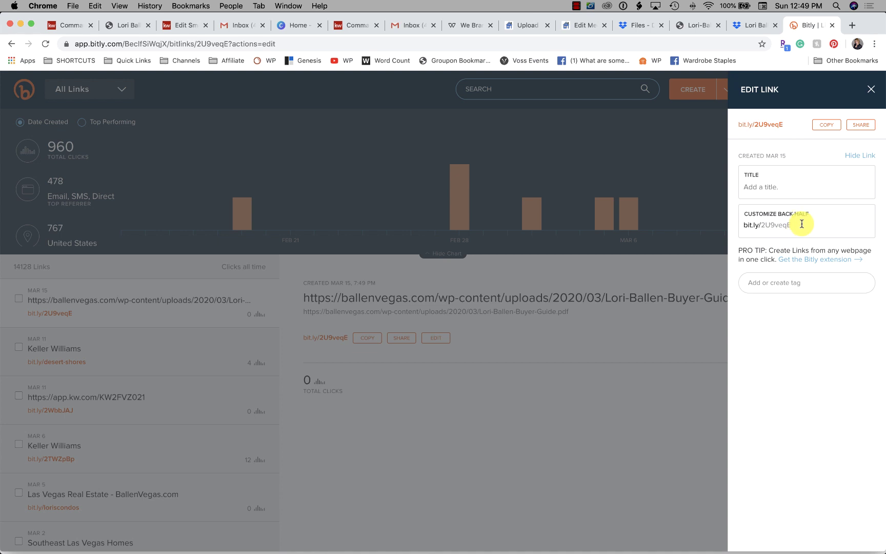
Title the short link "Home Buyers Guide SAMPLE" and copy its shortened address.
left_click_drag(802, 224, 742, 227)
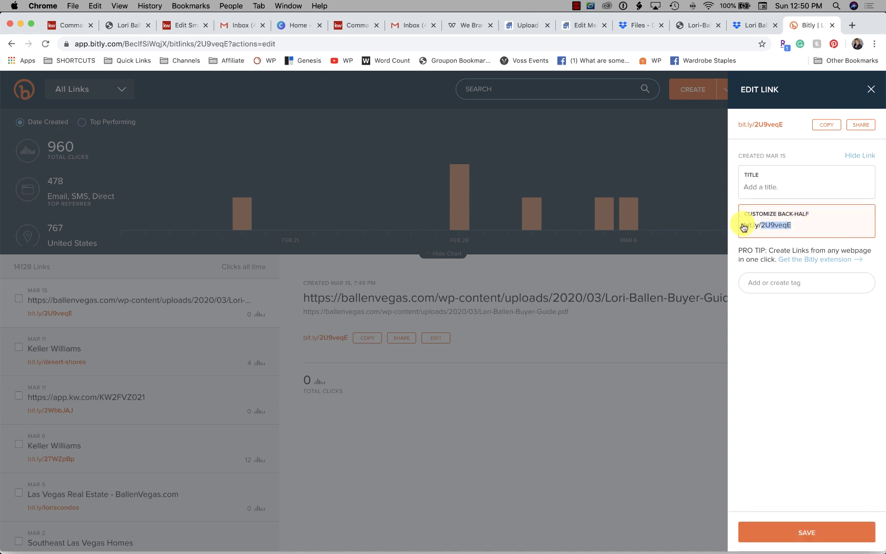
left_click(779, 187)
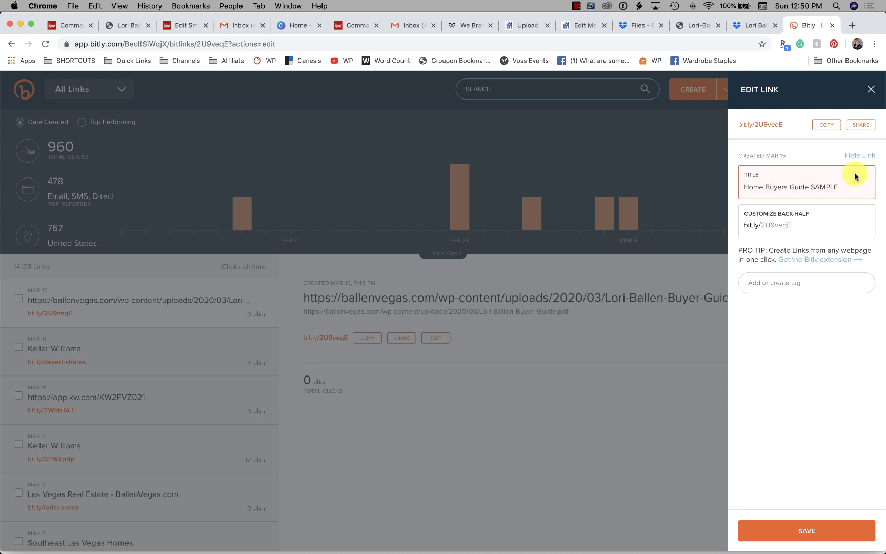
left_click(827, 124)
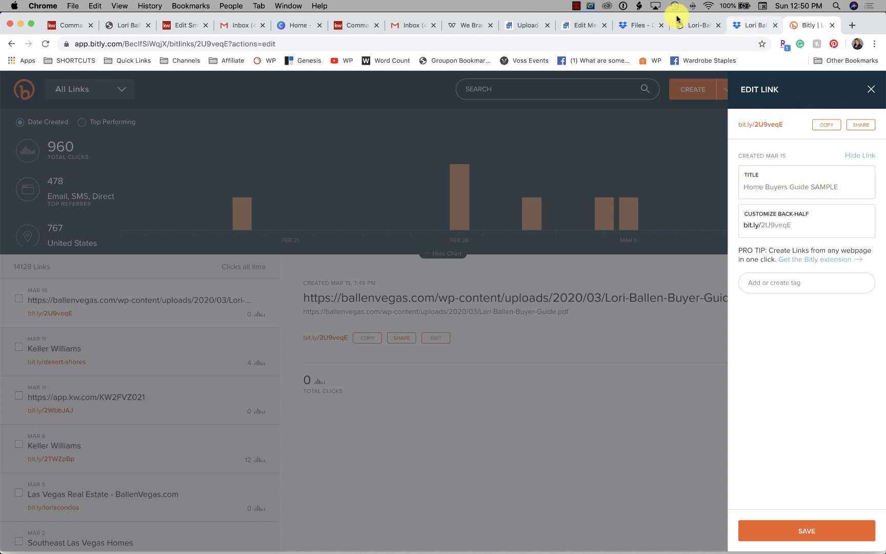
Return to the SmartPlan editor and paste the copied short link after "a couple of days." in the text message.
left_click(192, 25)
scroll(211, 420, "down", 3)
scroll(211, 420, "down", 2)
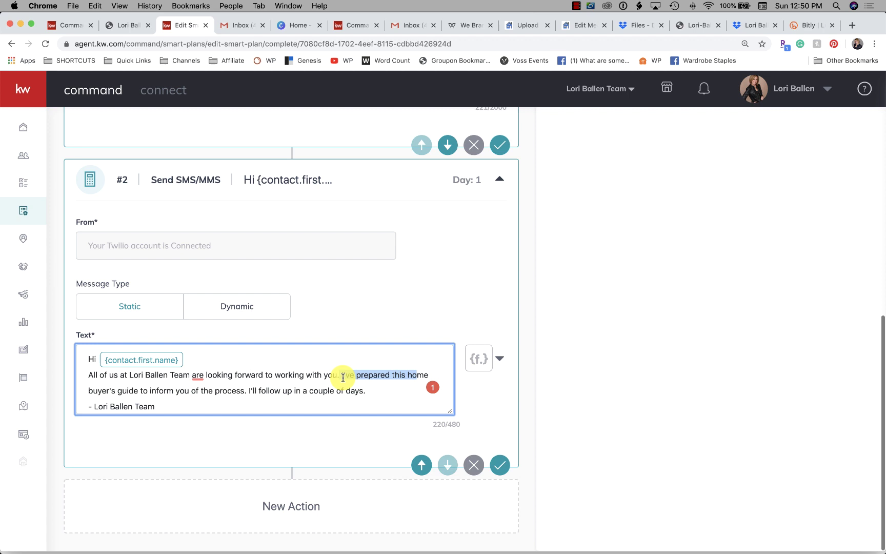
left_click(376, 394)
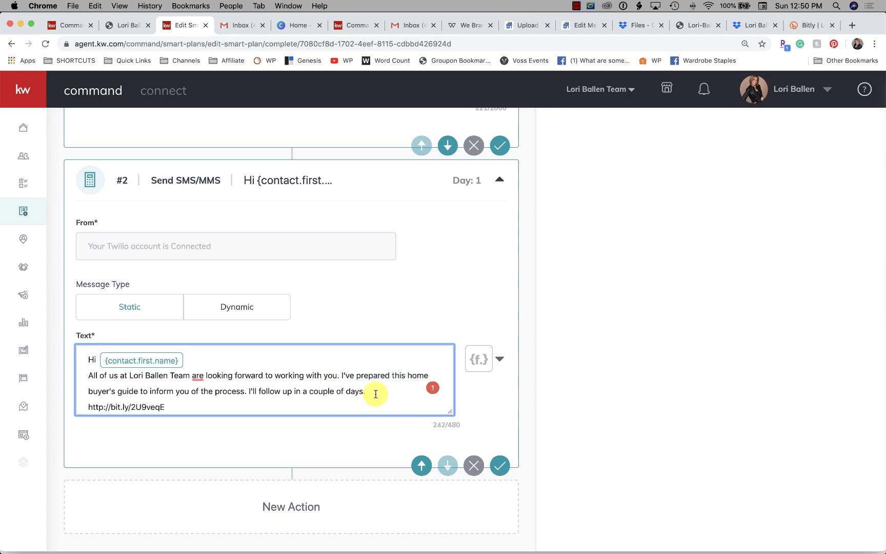
scroll(293, 396, "down", 1)
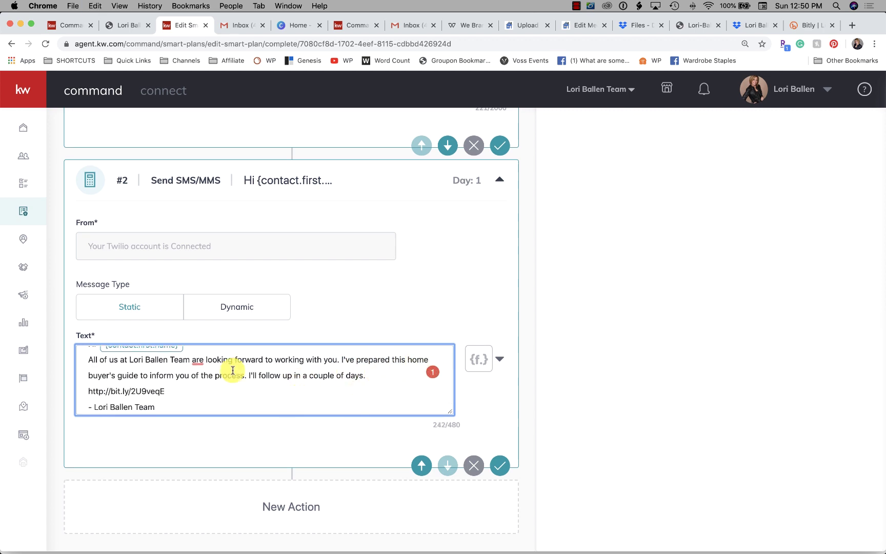
Insert the short link in square brackets after "buyer's guide" in the text message and delete the duplicate link after "days.".
key("Down")
left_click(138, 375)
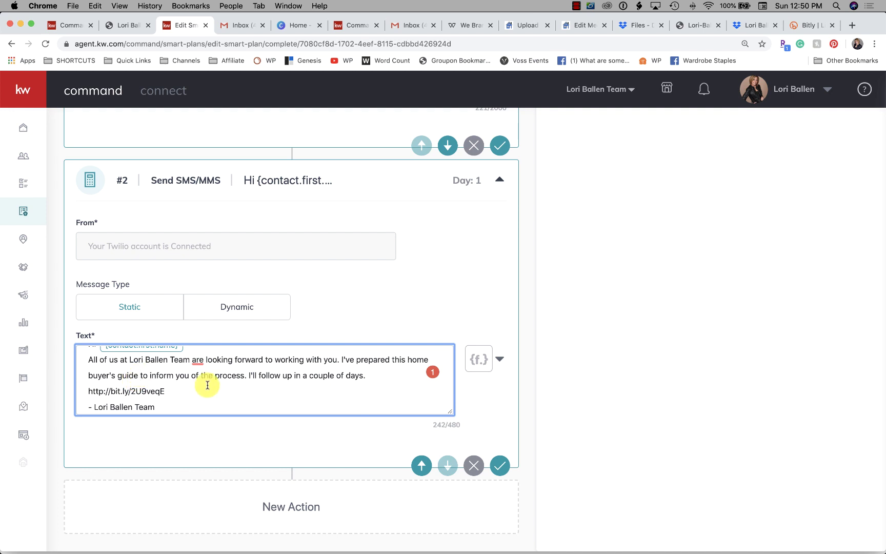
type("[")
key("super+v")
type("]")
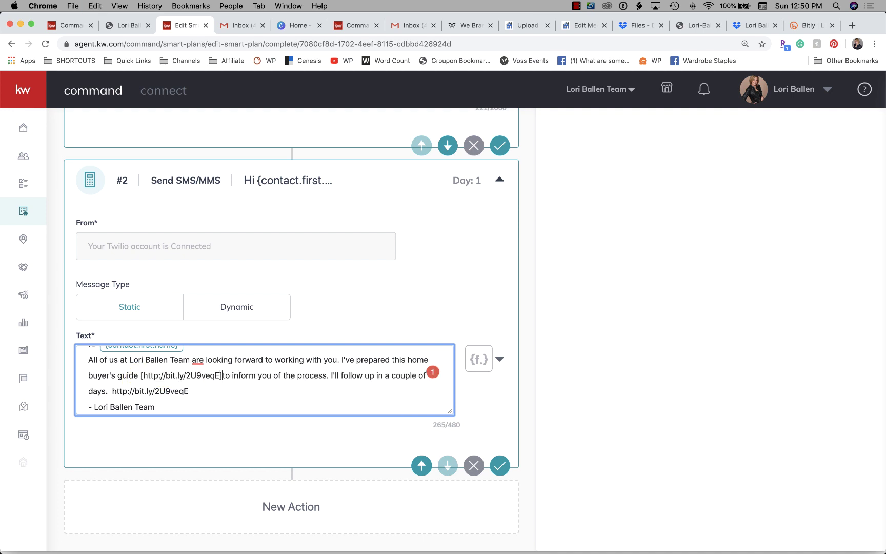
left_click_drag(193, 390, 120, 392)
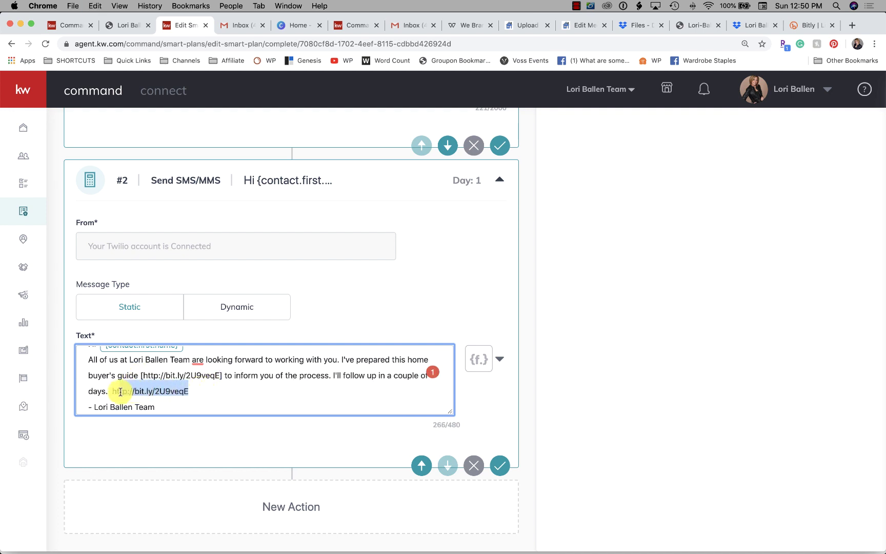
key("BackSpace")
Remove "Team" from the text message's sign-off and place the sign-off on the same line as "days.".
left_click(86, 403)
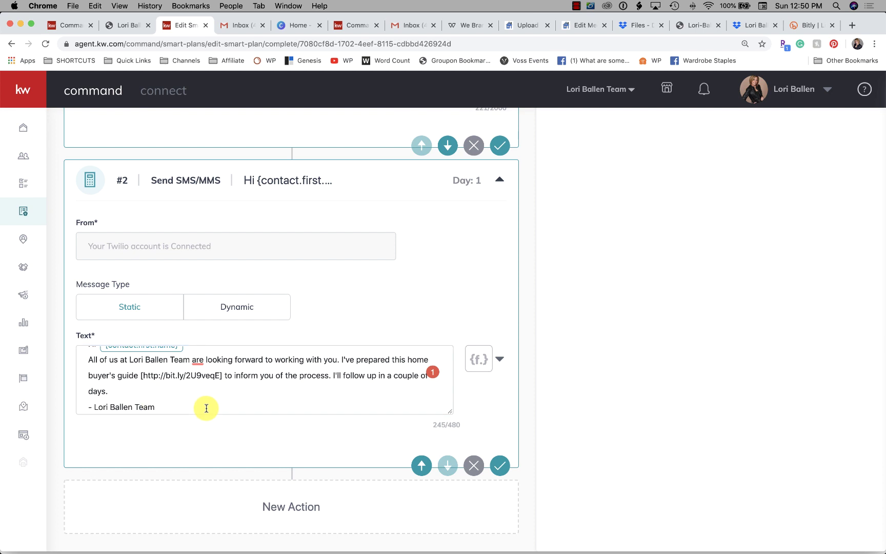
left_click(180, 407)
key("BackSpace")
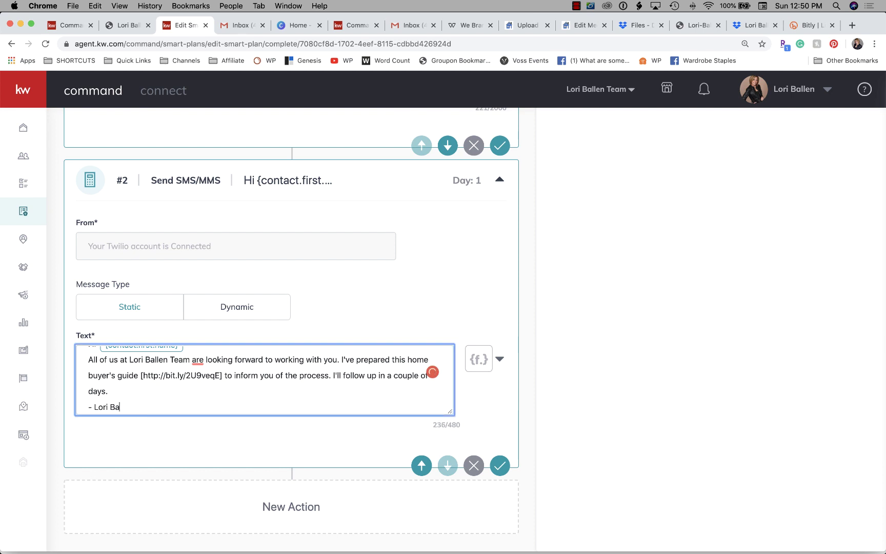
key("BackSpace")
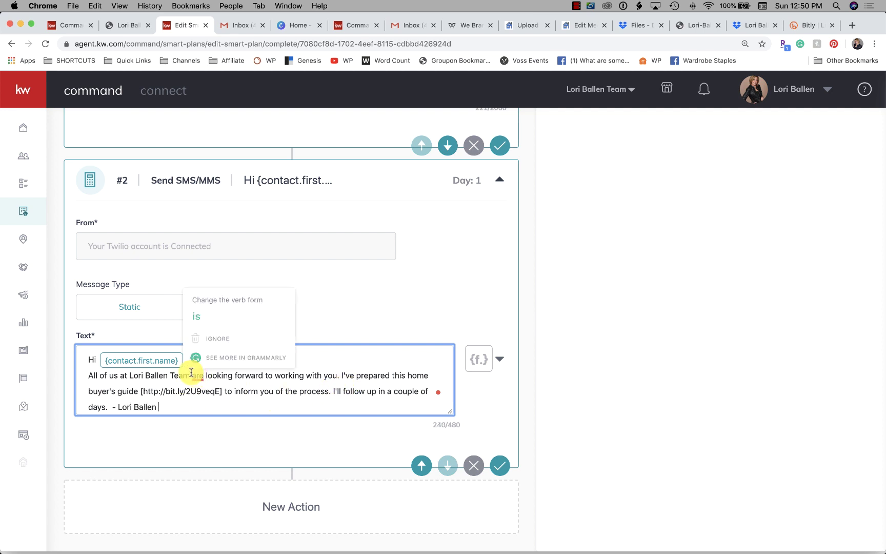
Review the SmartPlan's email and text message actions, comparing their wording and buyer's guide links.
scroll(692, 300, "up", 6)
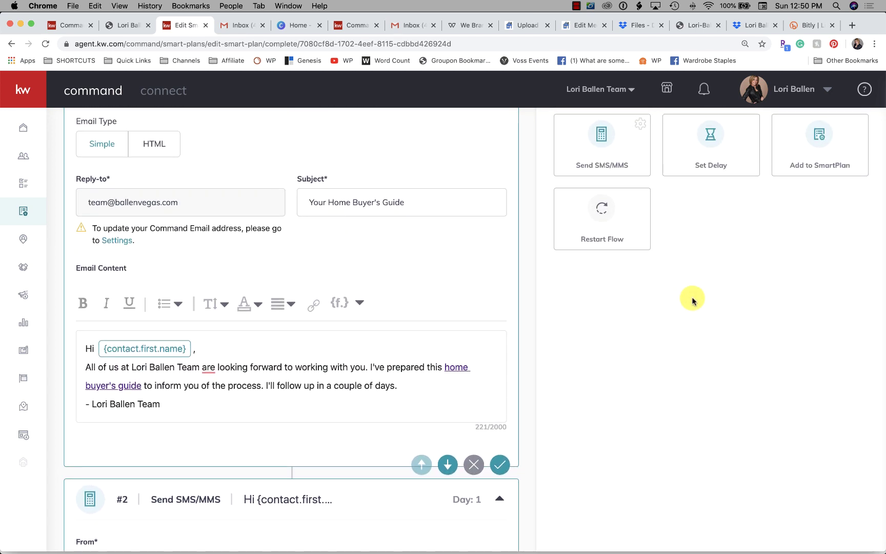
scroll(693, 300, "down", 5)
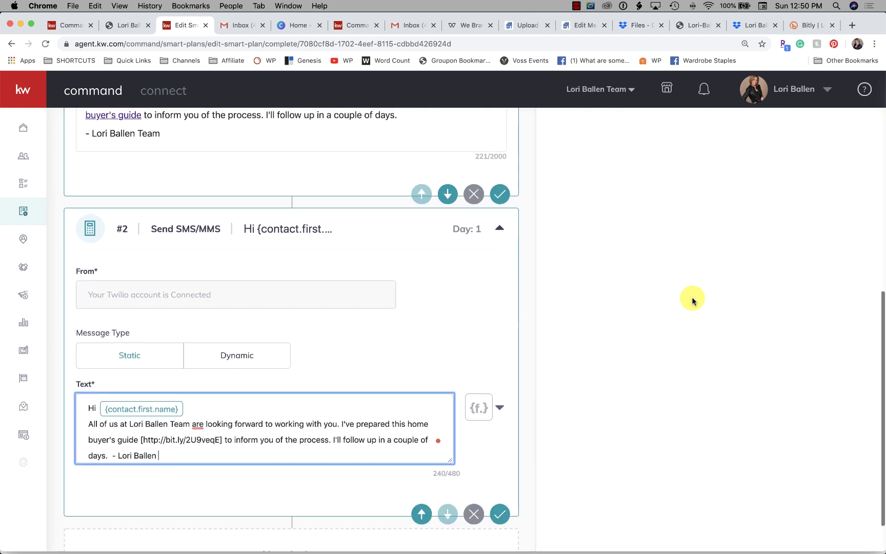
scroll(692, 300, "down", 1)
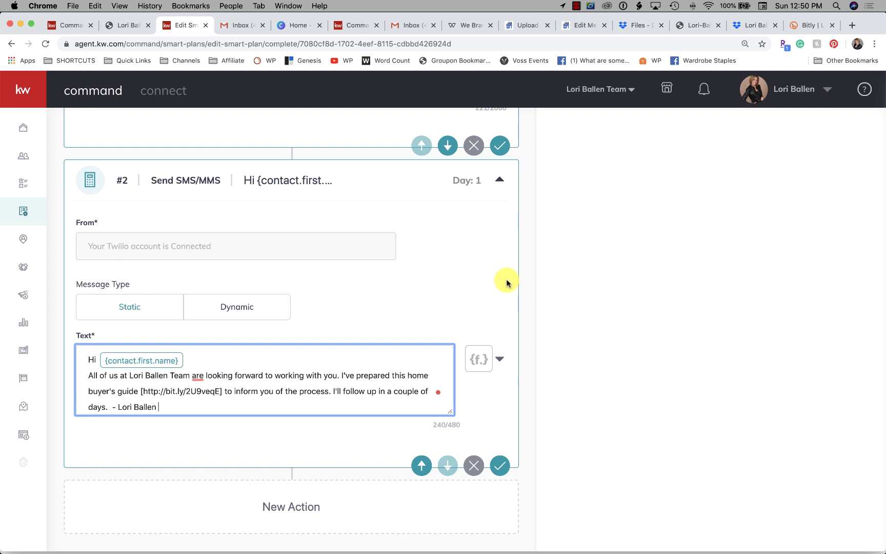
scroll(337, 318, "up", 10)
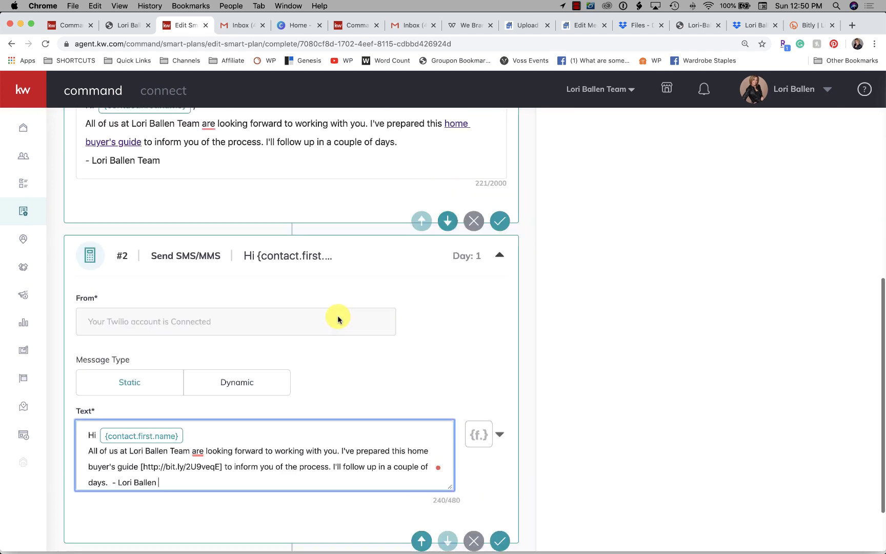
scroll(337, 318, "down", 8)
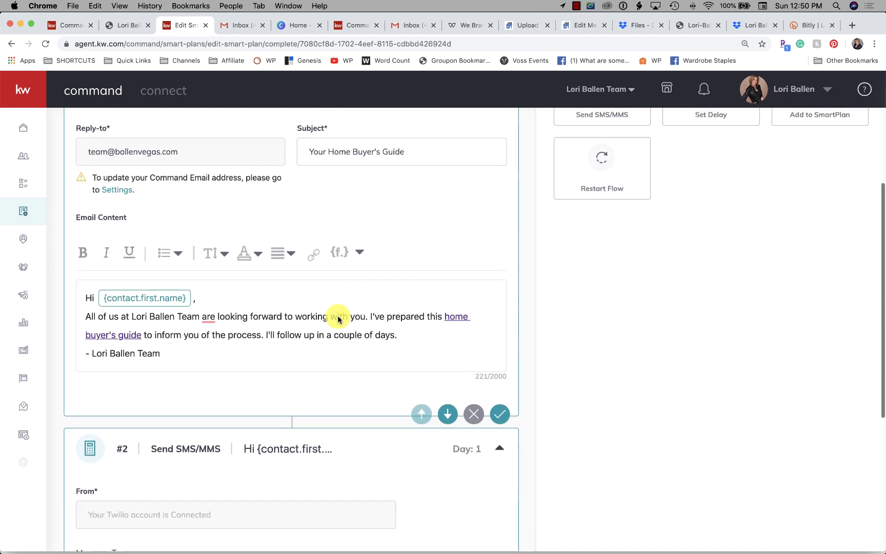
scroll(337, 318, "up", 10)
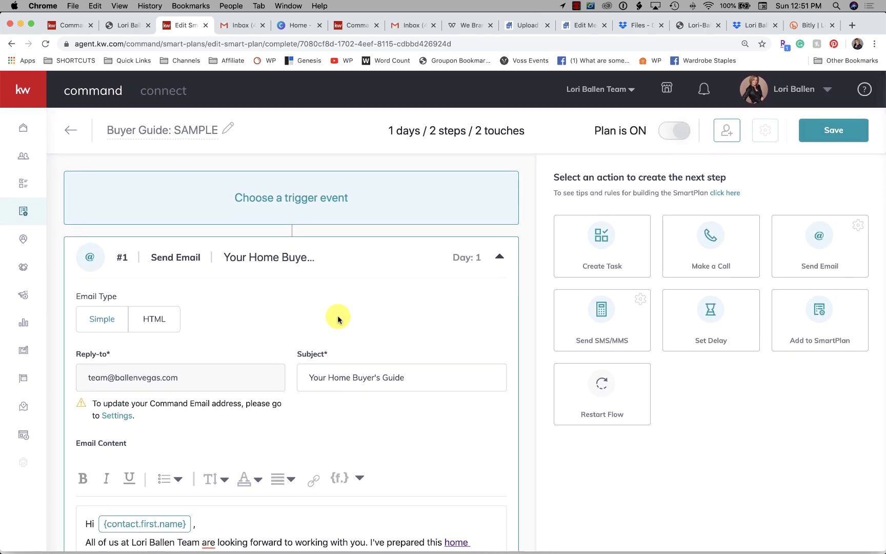
scroll(337, 318, "down", 6)
scroll(353, 241, "down", 2)
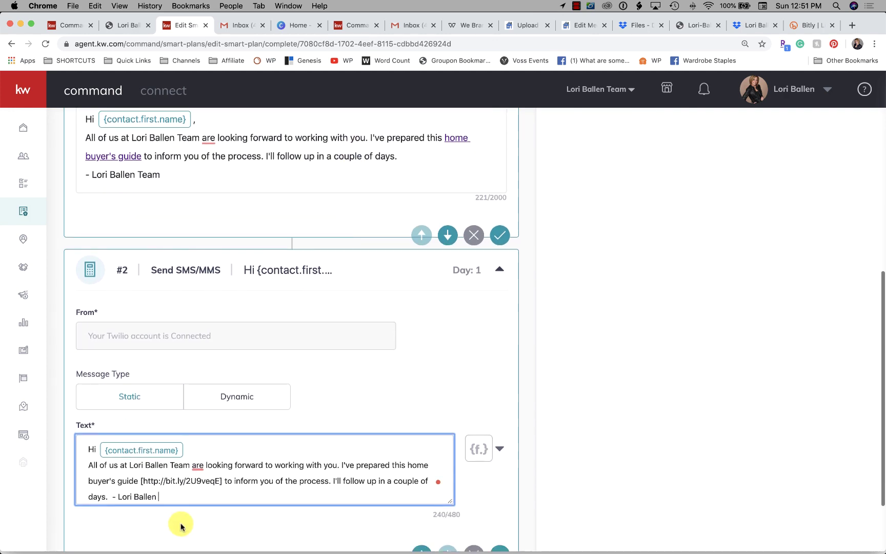
scroll(435, 233, "up", 7)
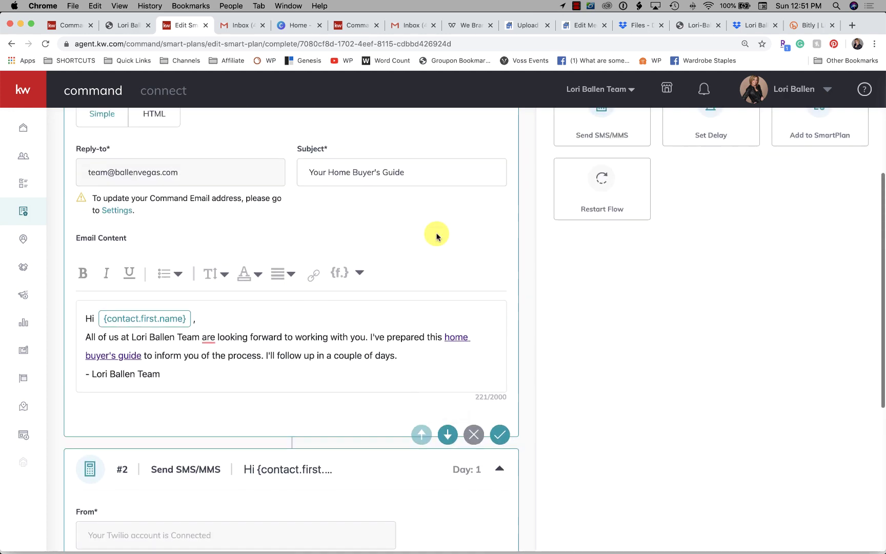
scroll(256, 255, "down", 7)
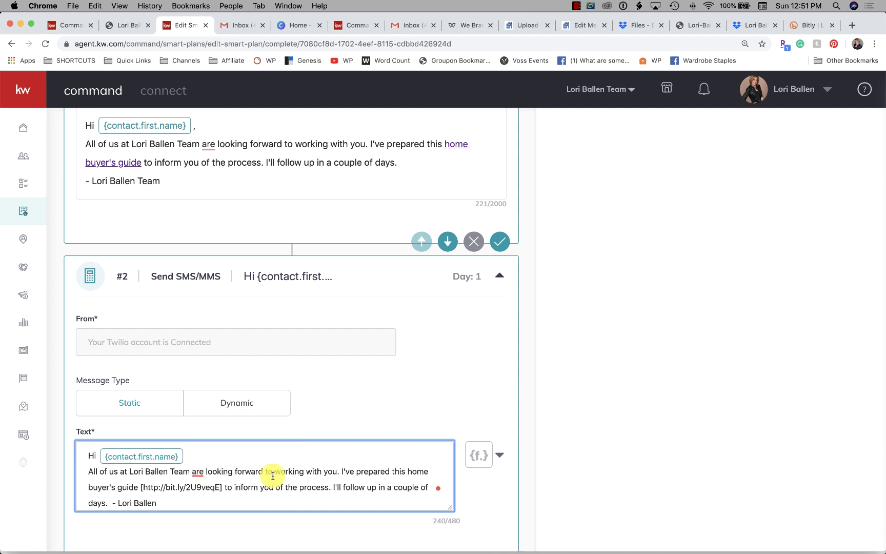
scroll(273, 476, "up", 4)
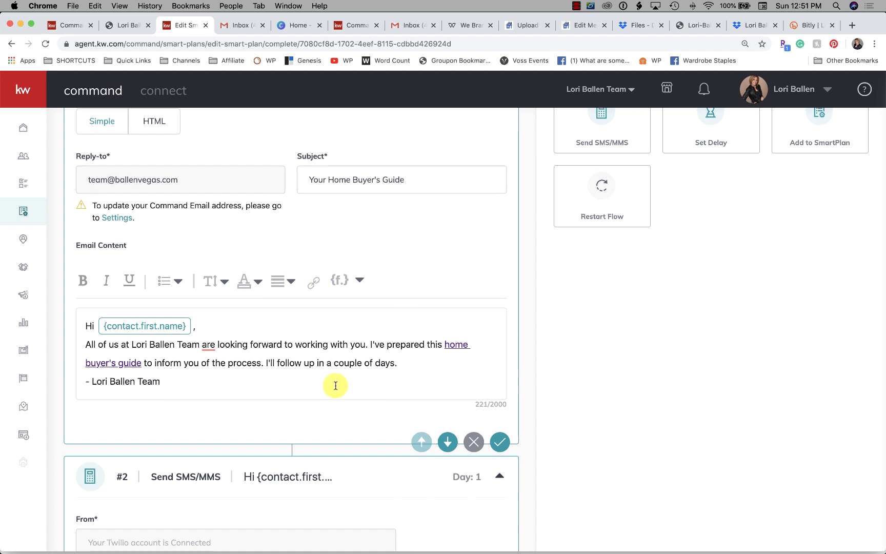
Save the Buyer Guide: SAMPLE SmartPlan's changes and open its list of clients to add.
scroll(337, 384, "up", 3)
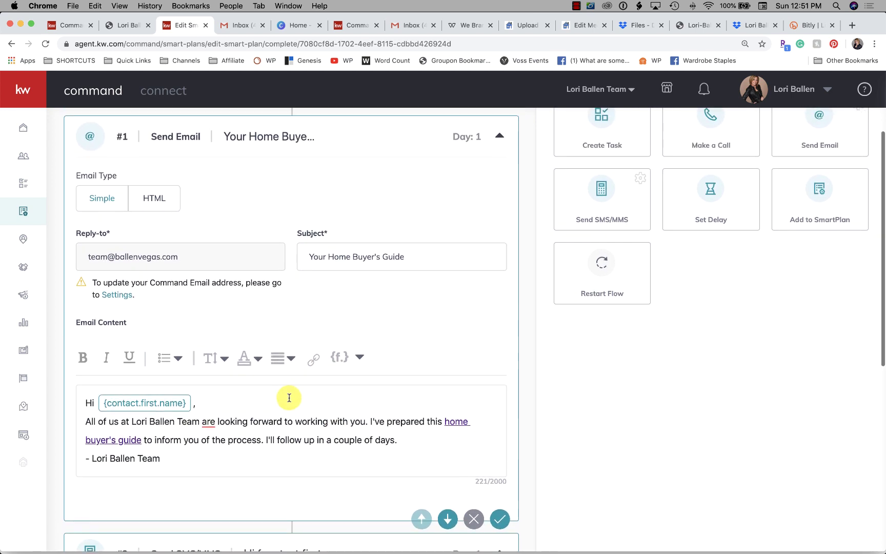
scroll(289, 399, "up", 2)
scroll(290, 400, "up", 2)
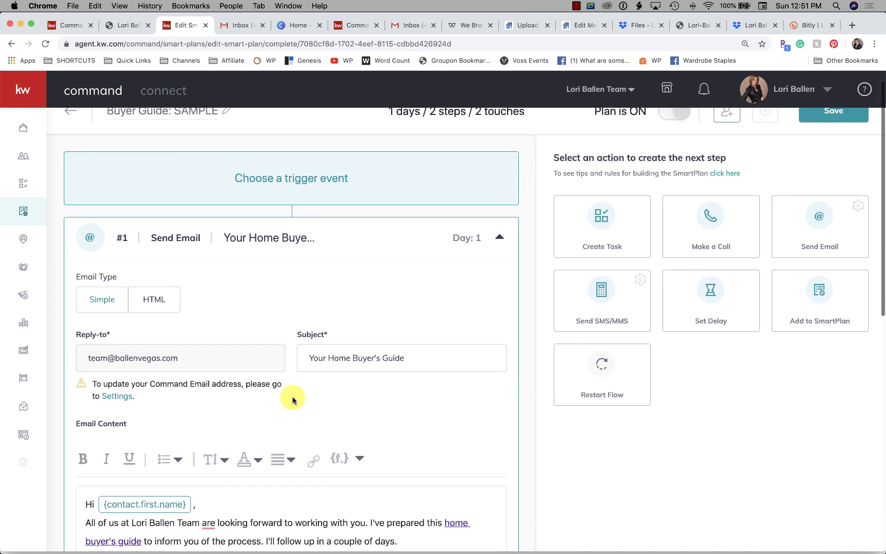
scroll(395, 335, "up", 1)
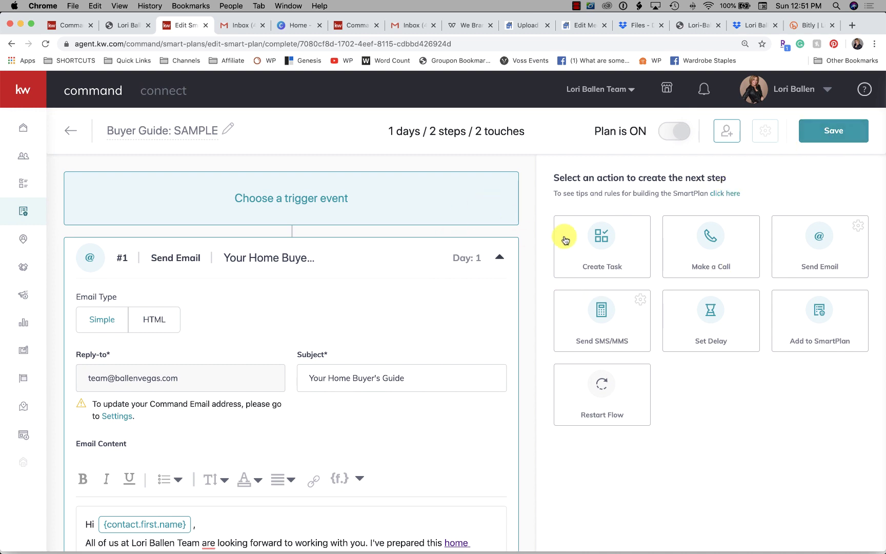
left_click(729, 136)
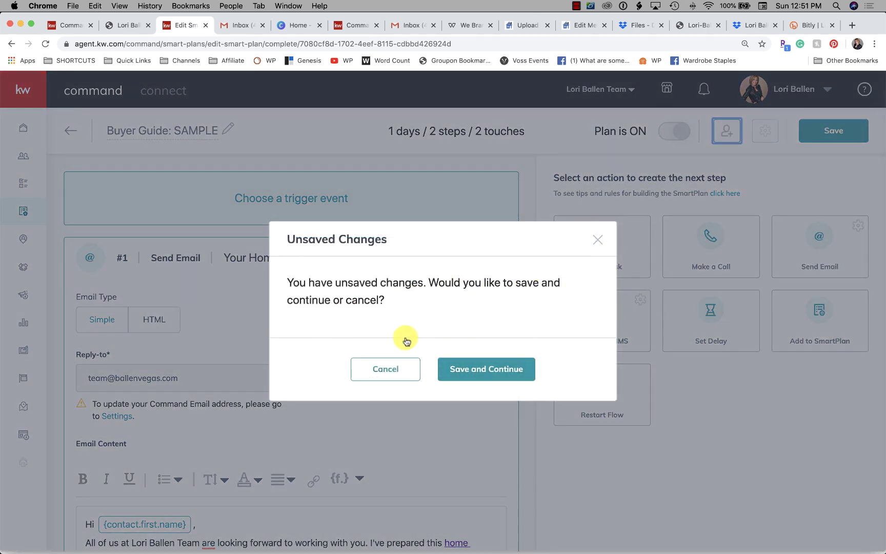
left_click(480, 367)
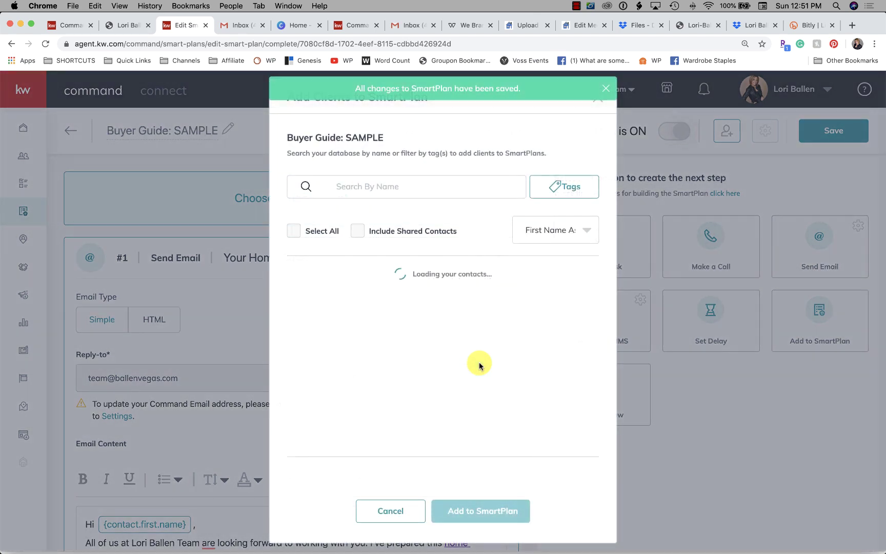
Browse the contacts available for the Buyer Guide: SAMPLE SmartPlan, then close the list without adding anyone.
scroll(359, 311, "down", 5)
scroll(359, 315, "down", 10)
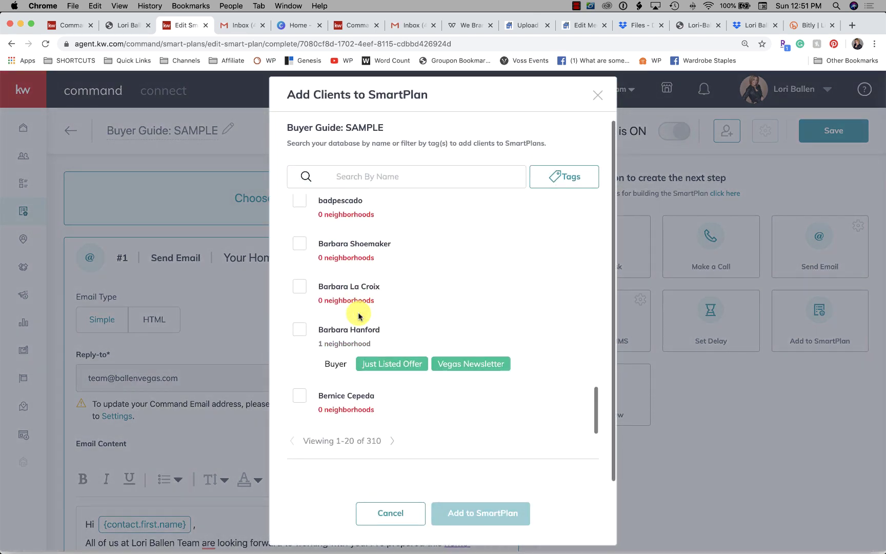
scroll(451, 421, "up", 5)
scroll(451, 423, "up", 6)
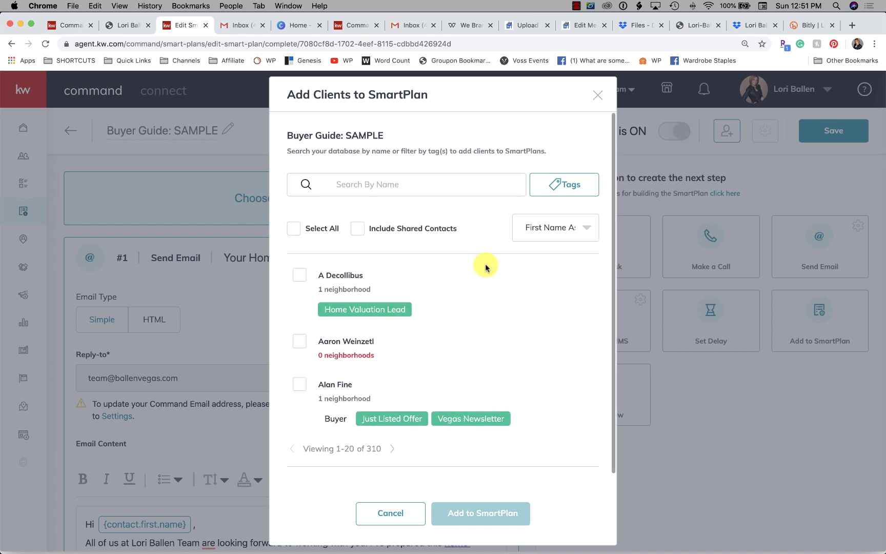
scroll(409, 318, "down", 8)
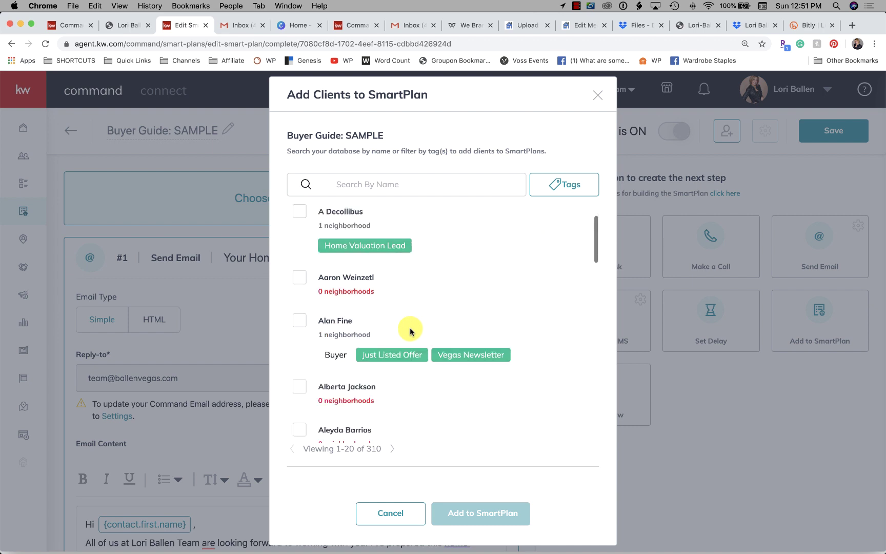
scroll(410, 331, "down", 4)
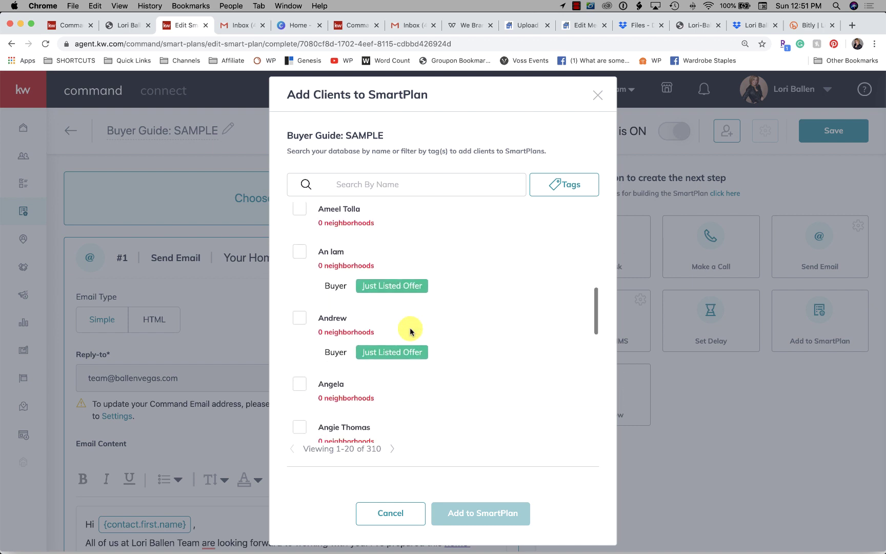
scroll(410, 331, "down", 4)
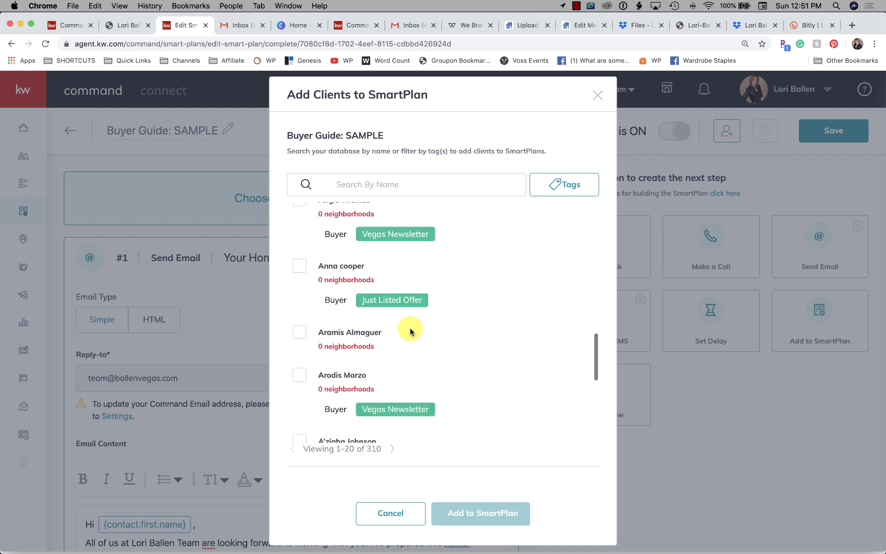
left_click(391, 515)
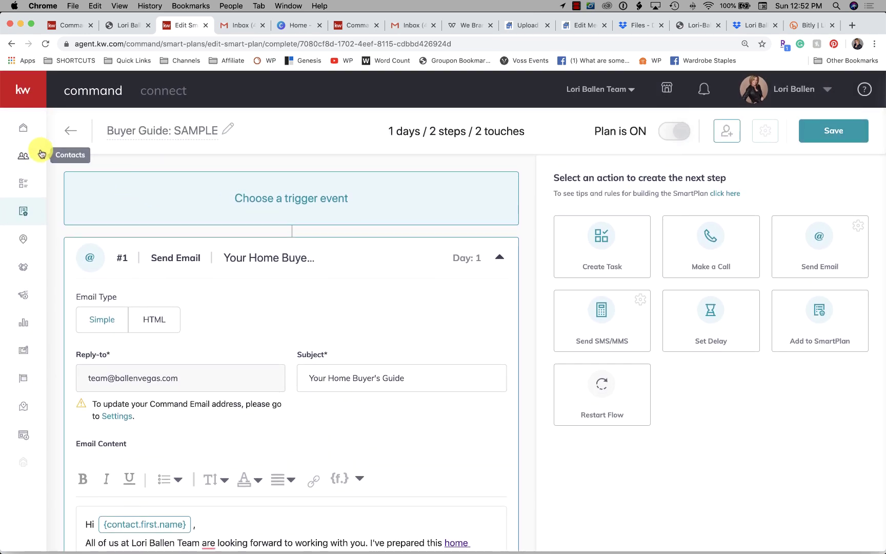
Open the first contact's record in Contacts and bring up the SmartPlans that contact can be added to.
left_click(24, 159)
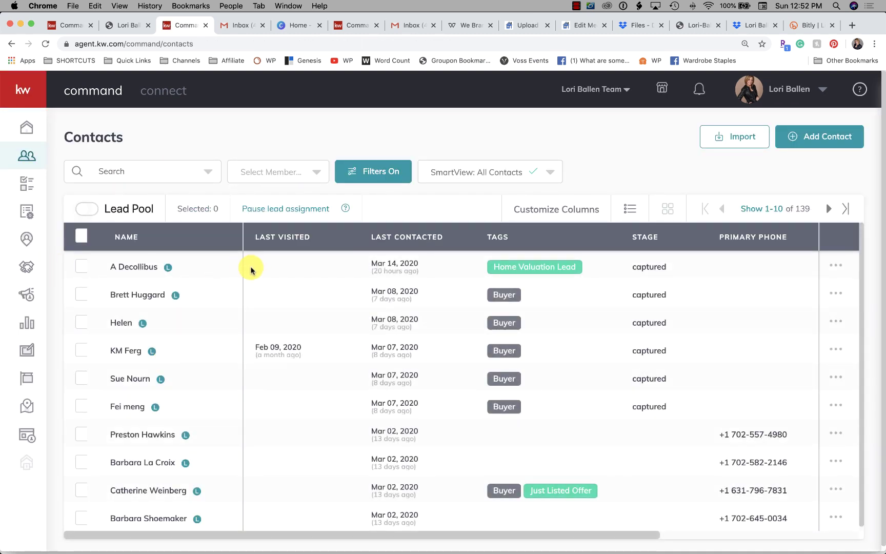
left_click(136, 266)
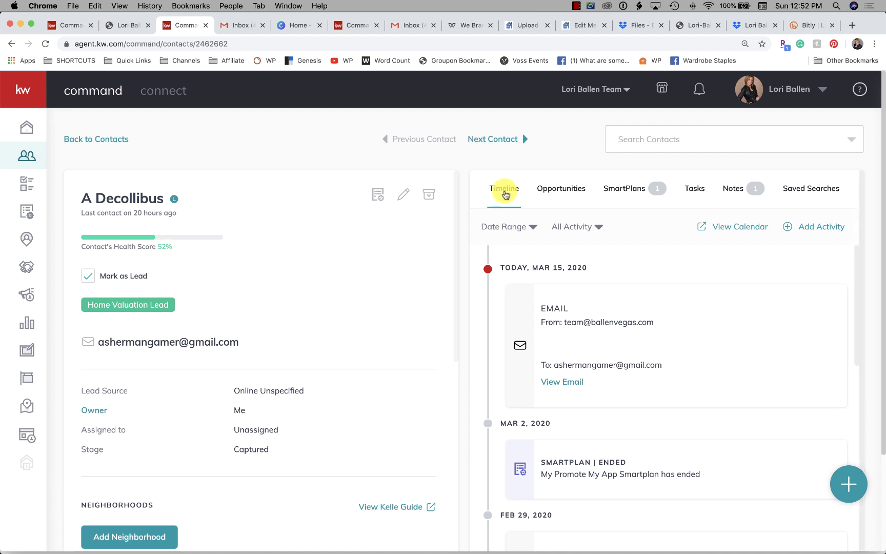
left_click(626, 191)
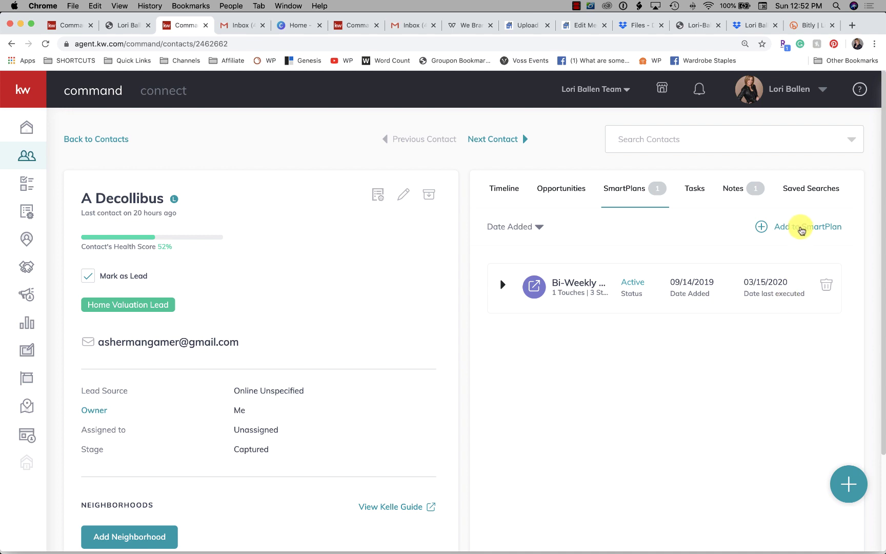
left_click(377, 198)
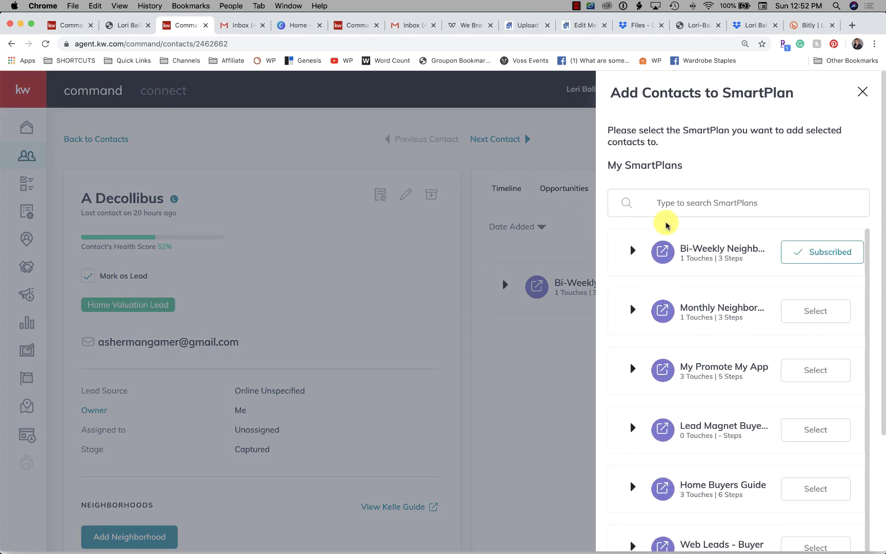
Search the SmartPlans for "home" and examine the steps of the Home Buyers Guide plan.
left_click(693, 203)
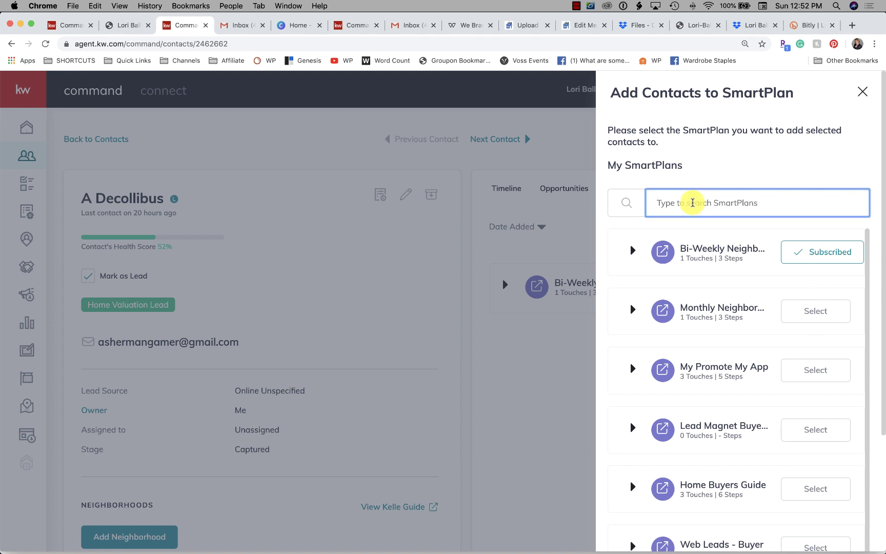
type("b")
type("home")
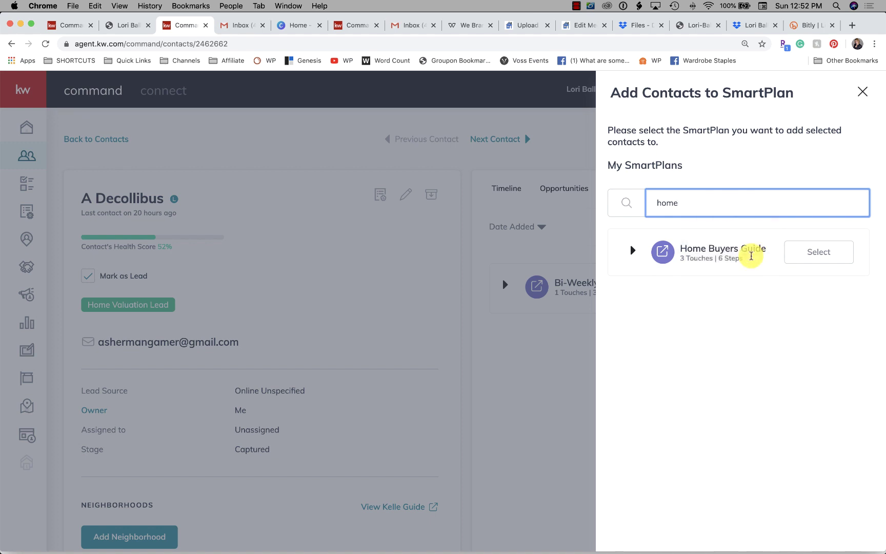
left_click(633, 253)
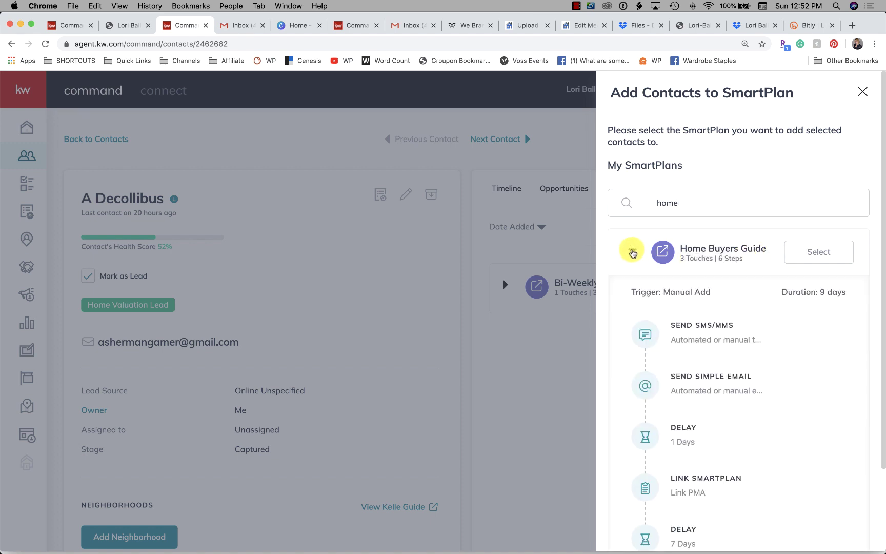
left_click(633, 252)
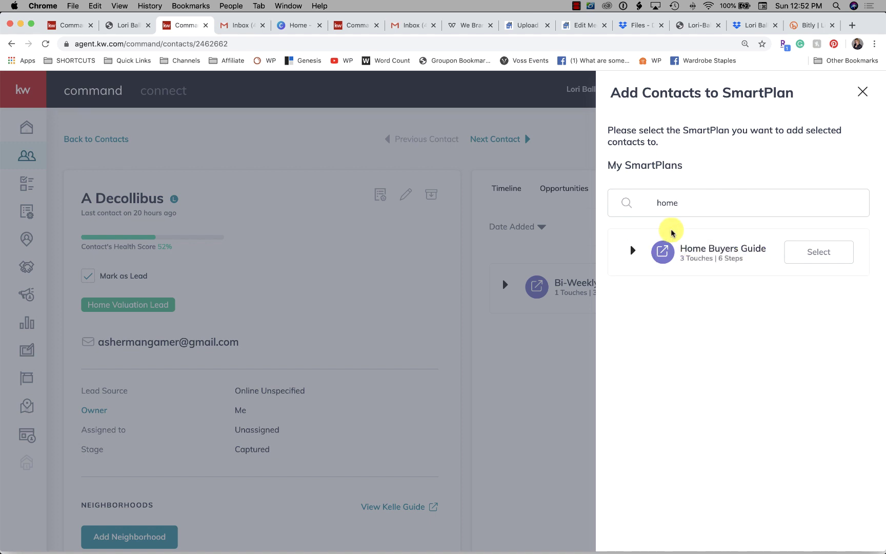
Search the SmartPlans for "sample" to locate the Buyer Guide: SAMPLE plan.
left_click(689, 205)
type("sampl")
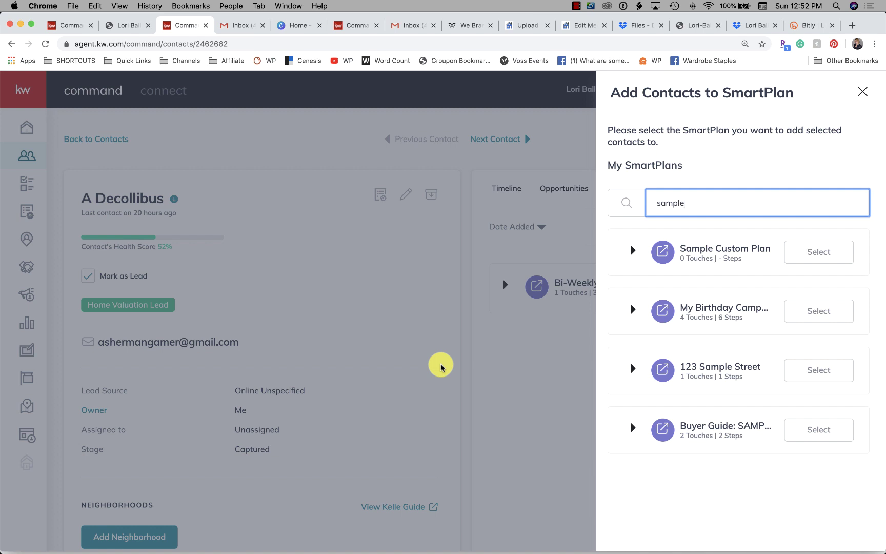
left_click(575, 7)
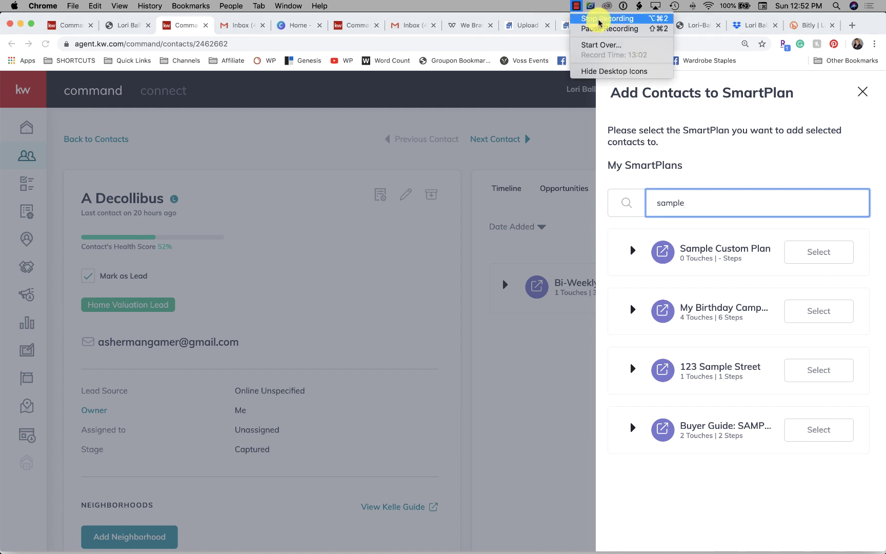